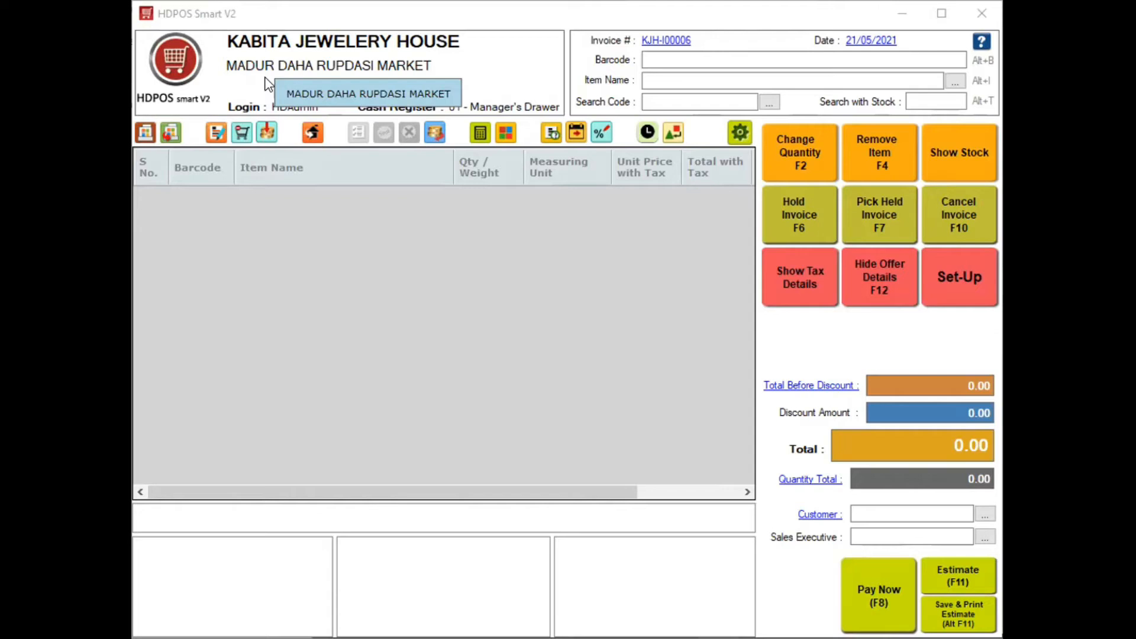
# Go through Set-Up to the Items list showing the shop's ten products
pyautogui.click(956, 283)
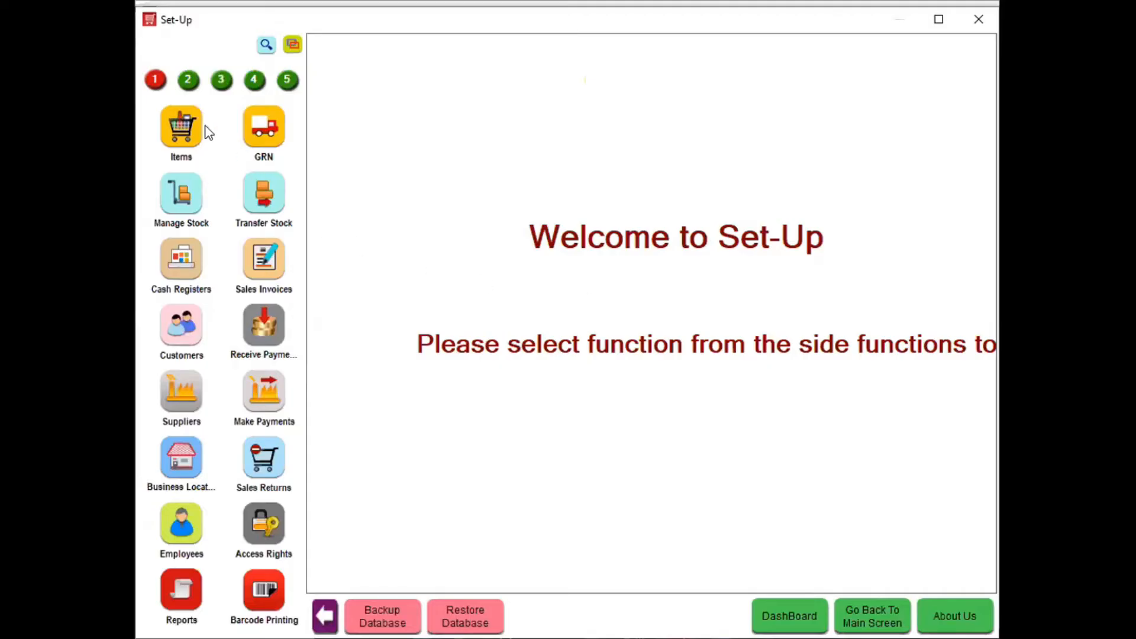
pyautogui.click(188, 135)
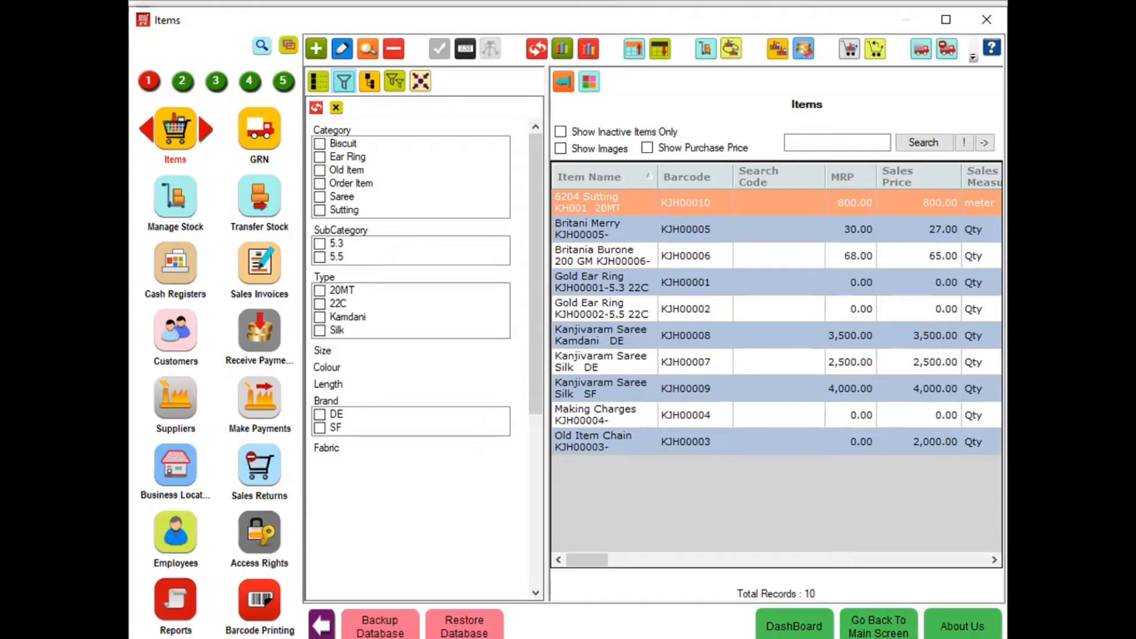
# Start a new item with barcode KJH00011 and browse Pictures, closing the photo picker unchosen
pyautogui.click(317, 50)
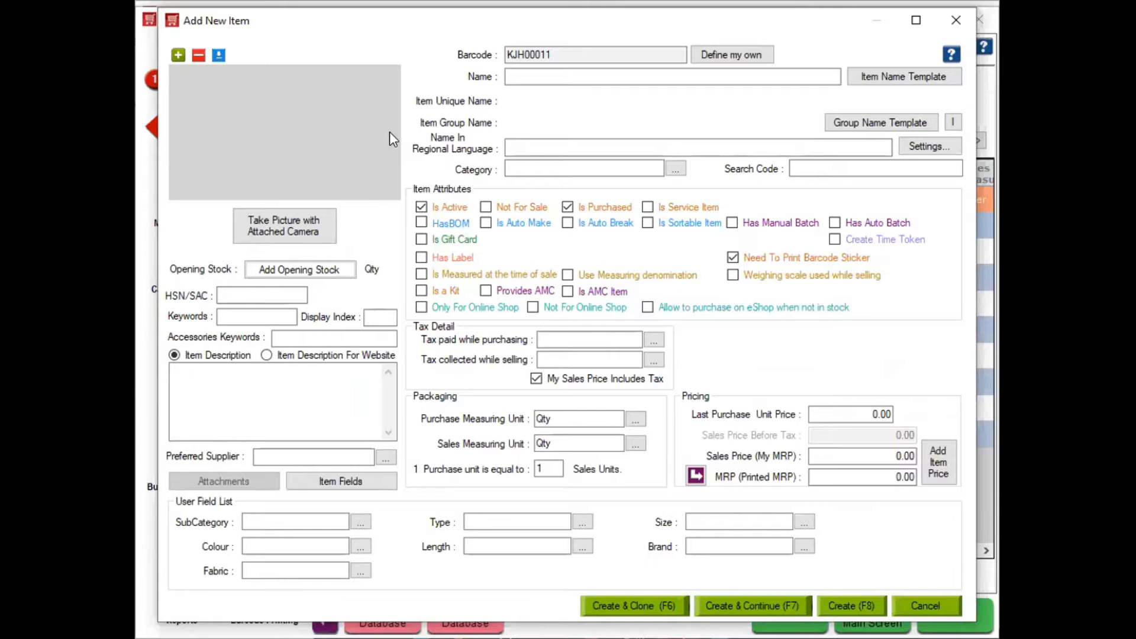
pyautogui.click(173, 54)
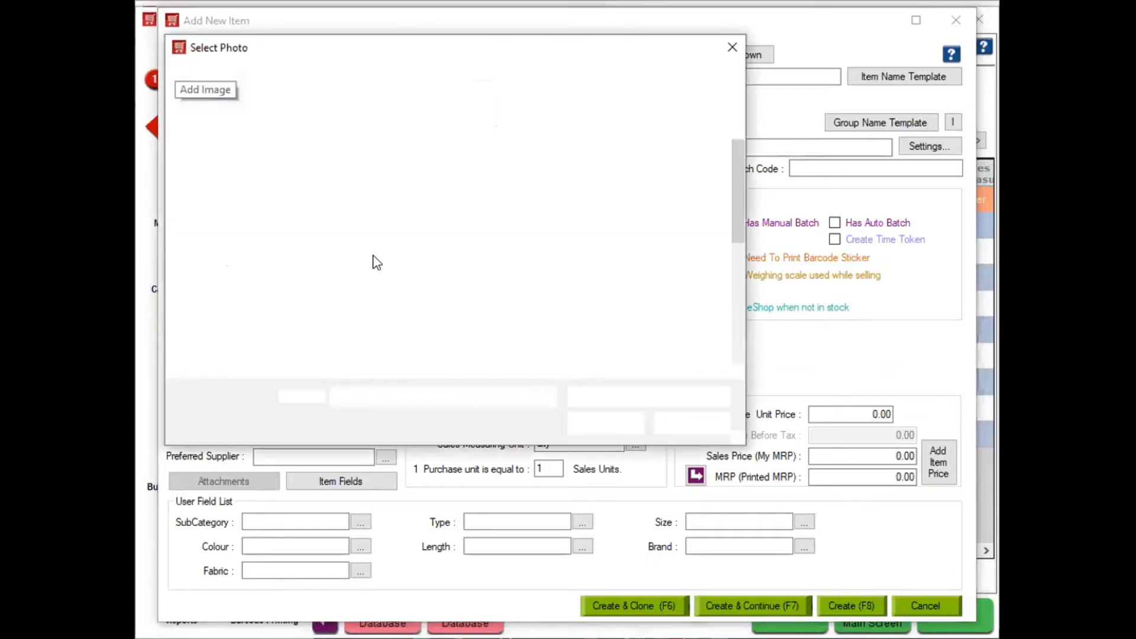
pyautogui.moveTo(734, 191)
pyautogui.mouseDown()
pyautogui.moveTo(734, 328)
pyautogui.moveTo(738, 186)
pyautogui.mouseUp()
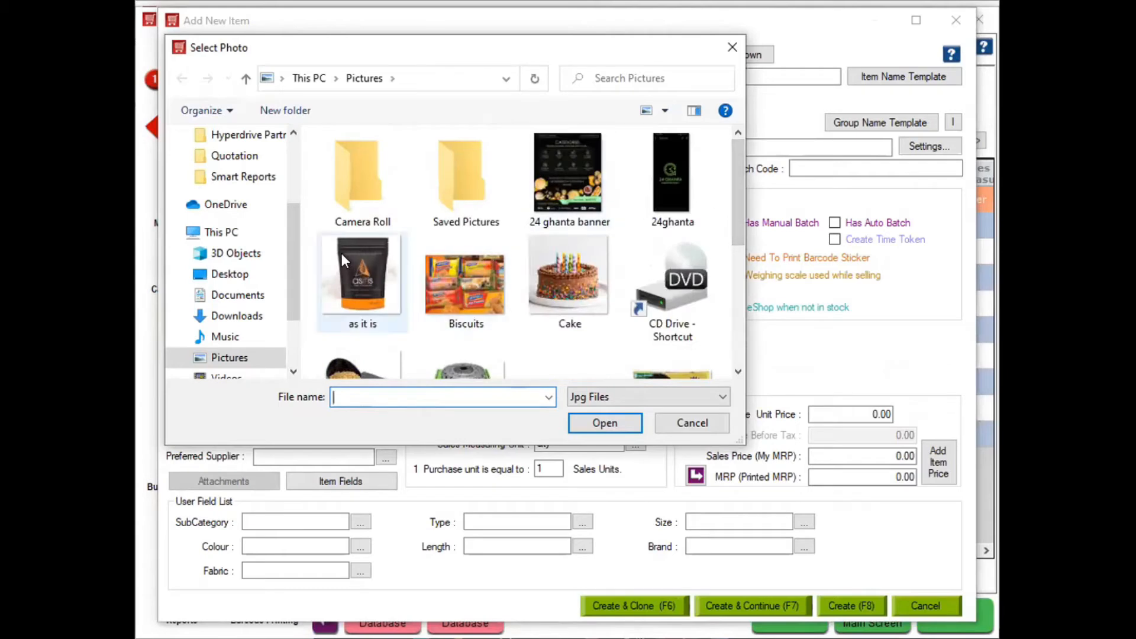
pyautogui.moveTo(734, 193); pyautogui.dragTo(725, 110)
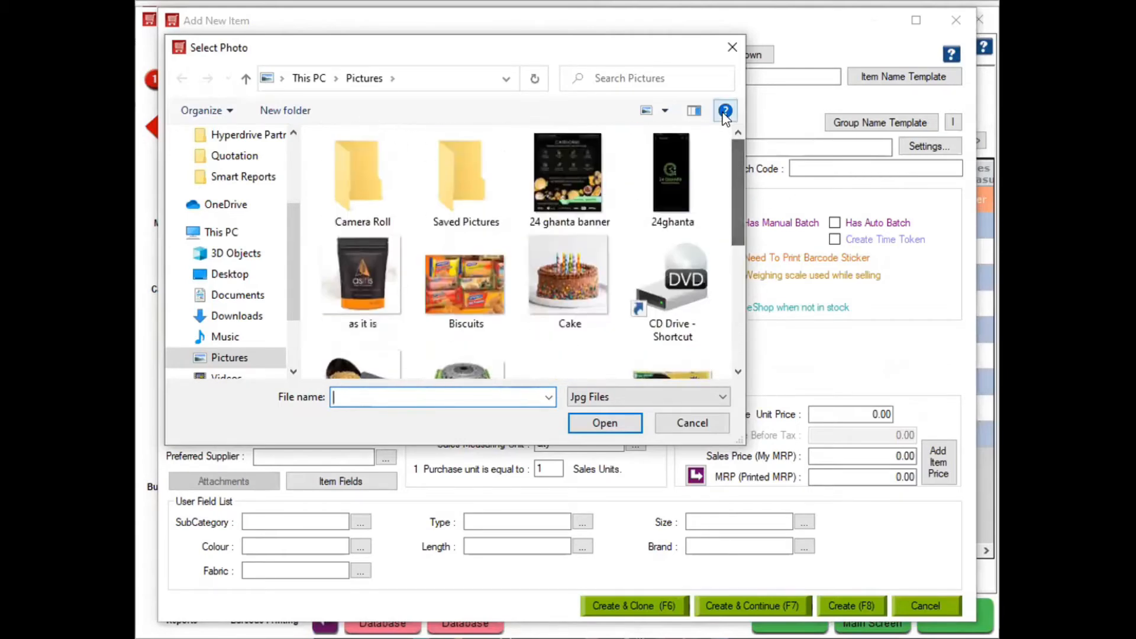
pyautogui.click(733, 48)
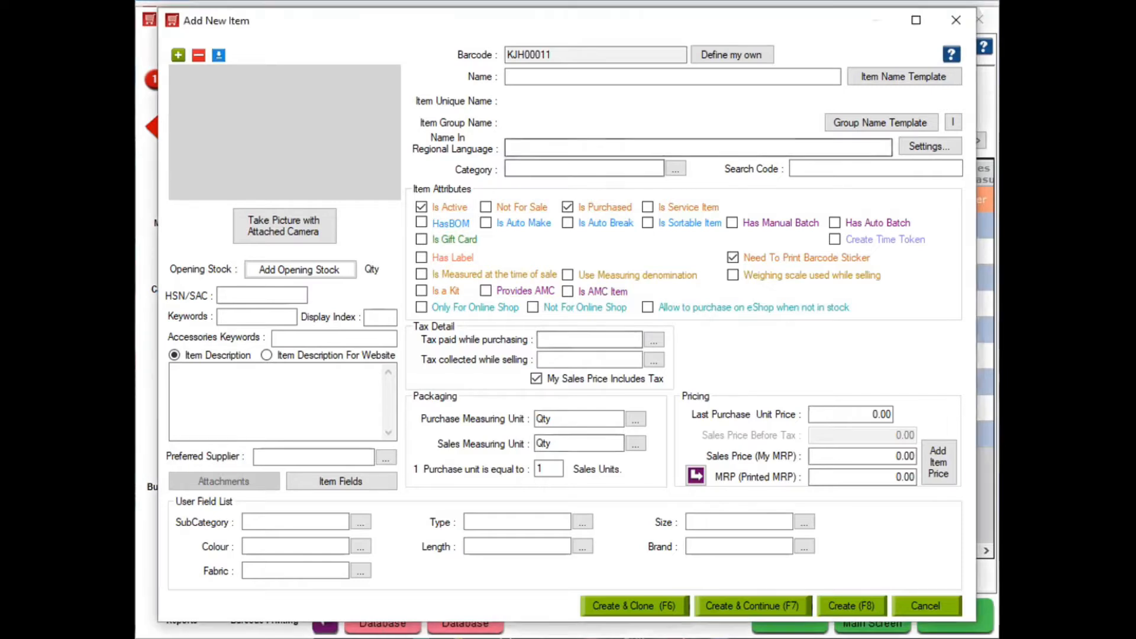
# Maximize the new item form and attach the Kundan Jewl photo from Pictures
pyautogui.click(916, 20)
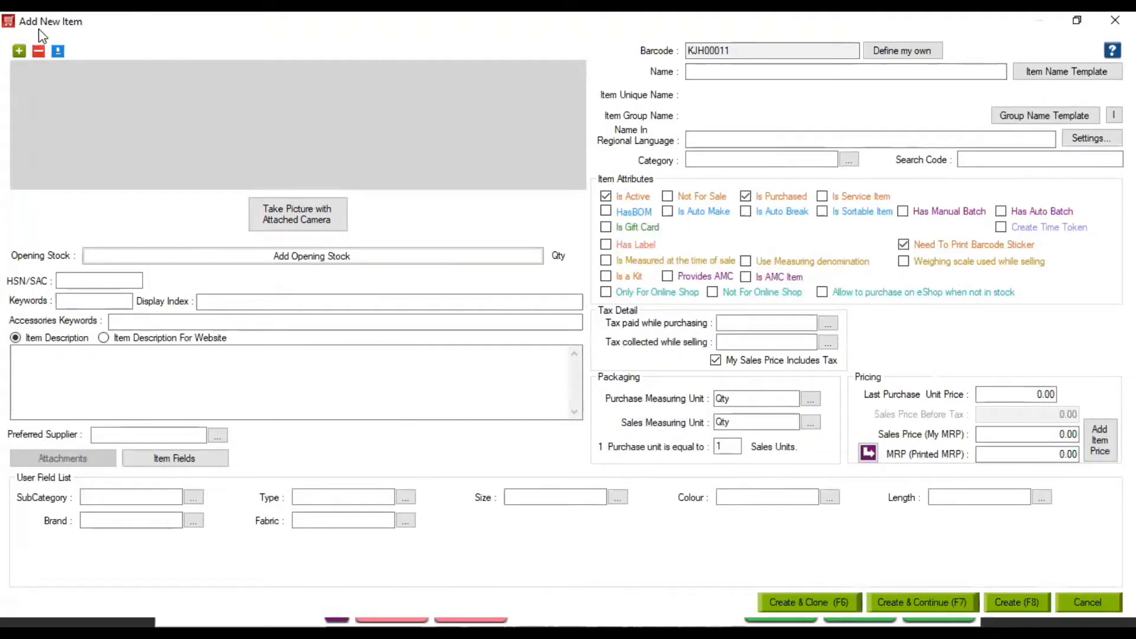
pyautogui.click(19, 54)
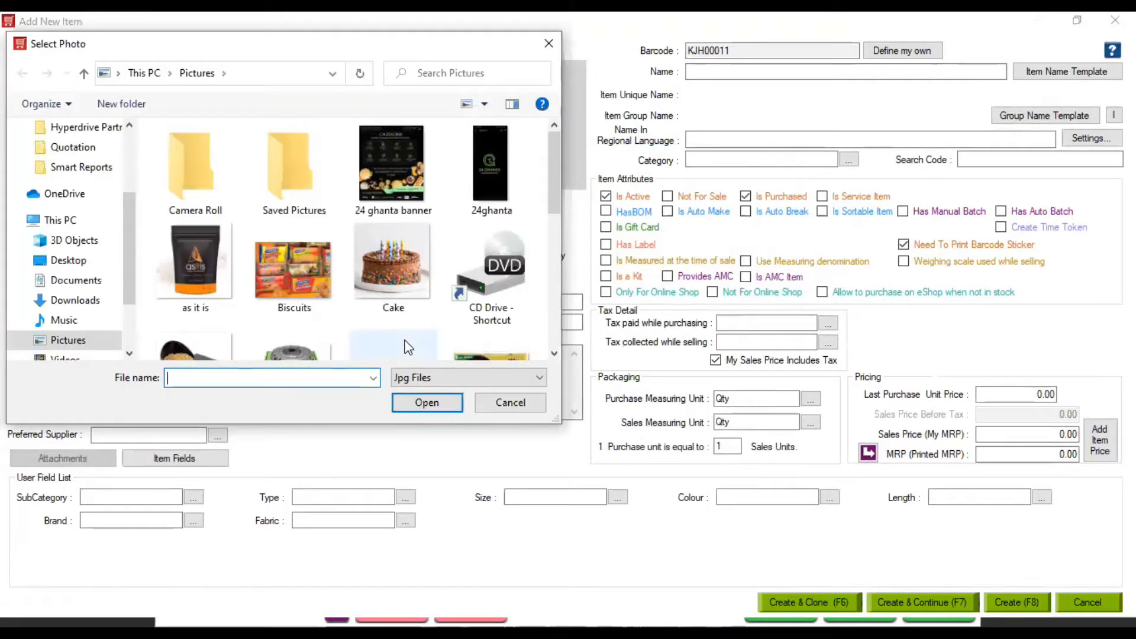
pyautogui.moveTo(552, 170); pyautogui.dragTo(558, 289)
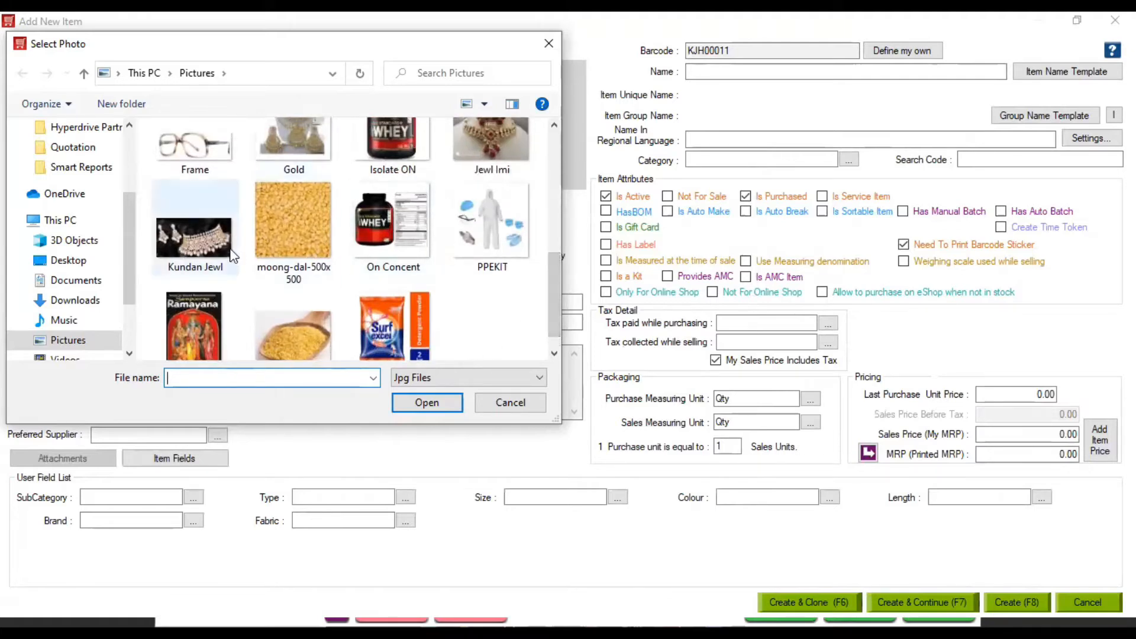
pyautogui.doubleClick(209, 240)
pyautogui.click(744, 72)
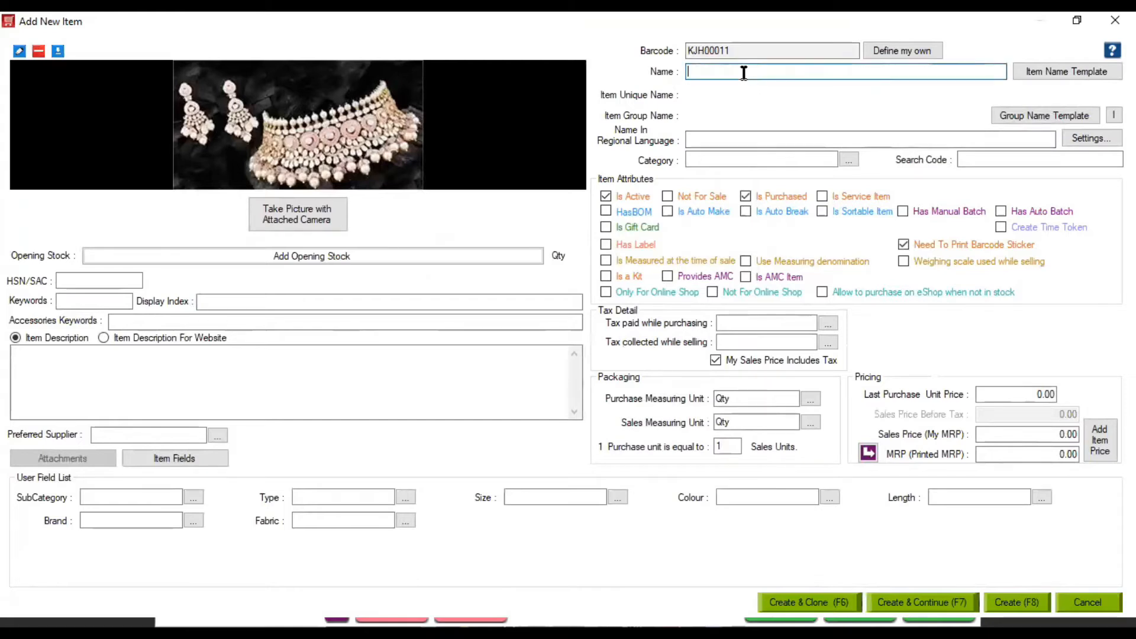
# Name the item 'Kundan and Jaroa Set' and assign a newly created category 'Set'
pyautogui.write('Kundan and')
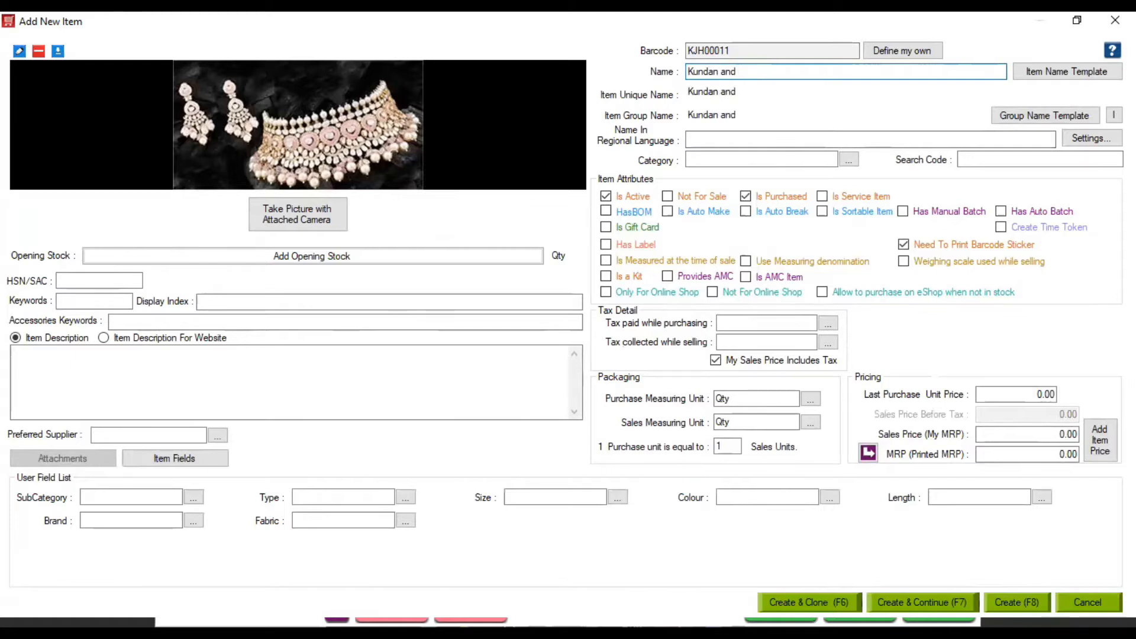
pyautogui.write('Jaroa Set')
pyautogui.click(722, 158)
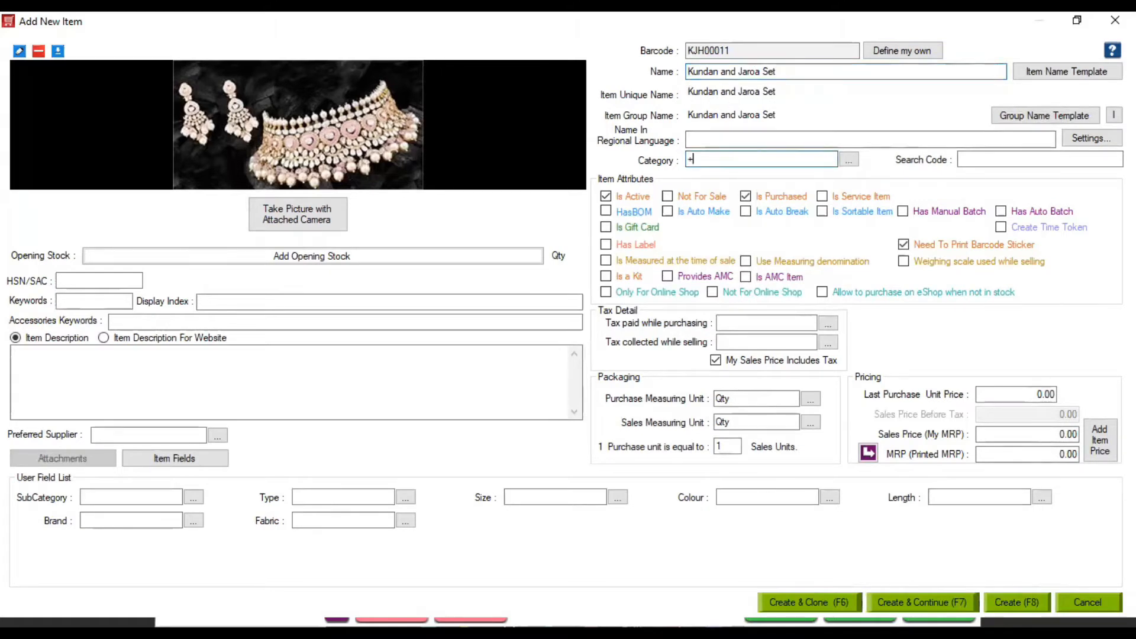
pyautogui.write('Set')
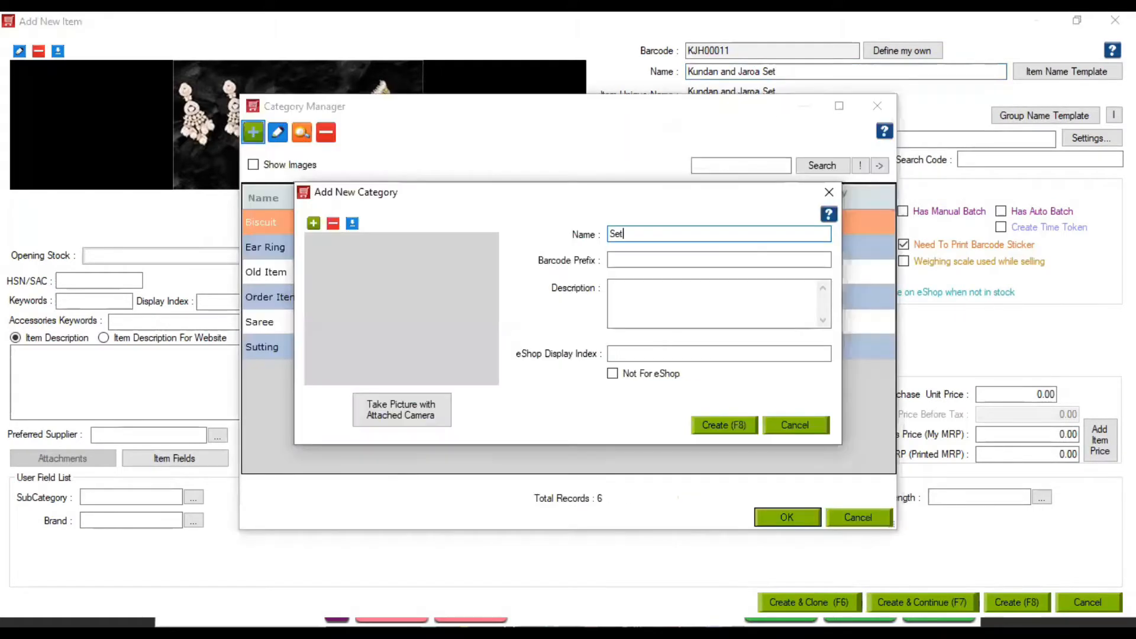
pyautogui.press('F8')
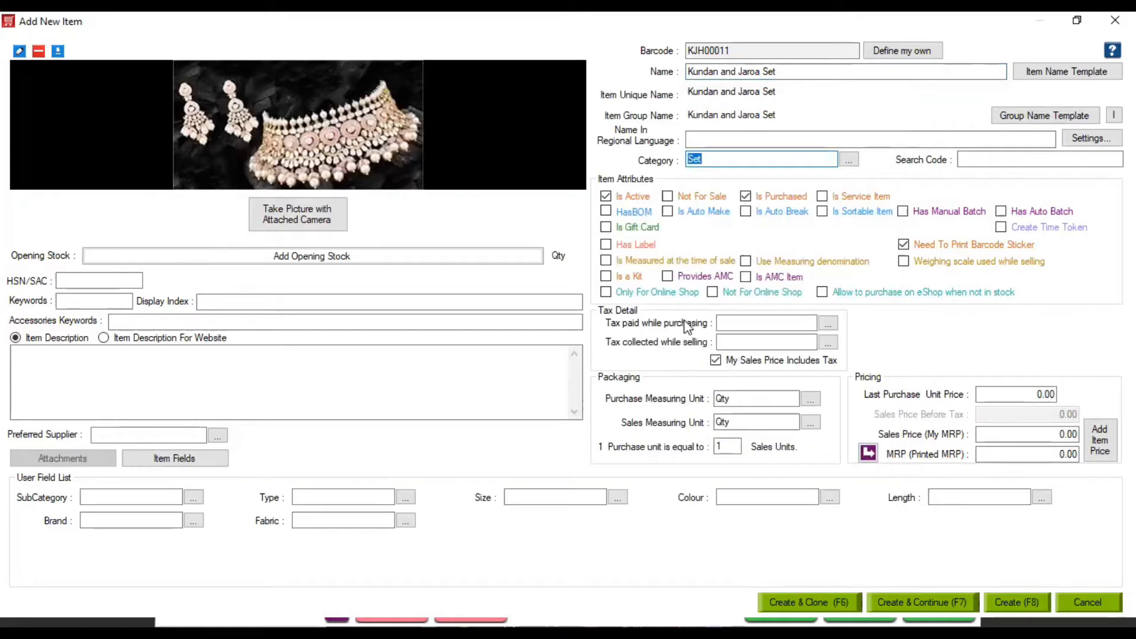
# Set both the purchase tax and the selling tax to GST 18
pyautogui.click(726, 320)
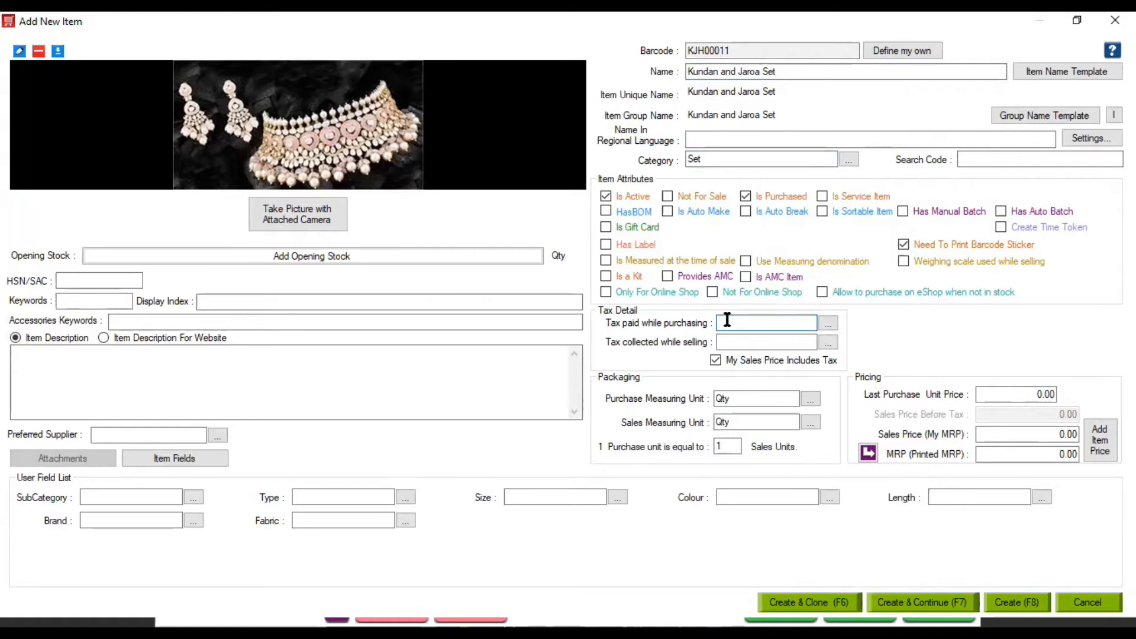
pyautogui.write('GST 12')
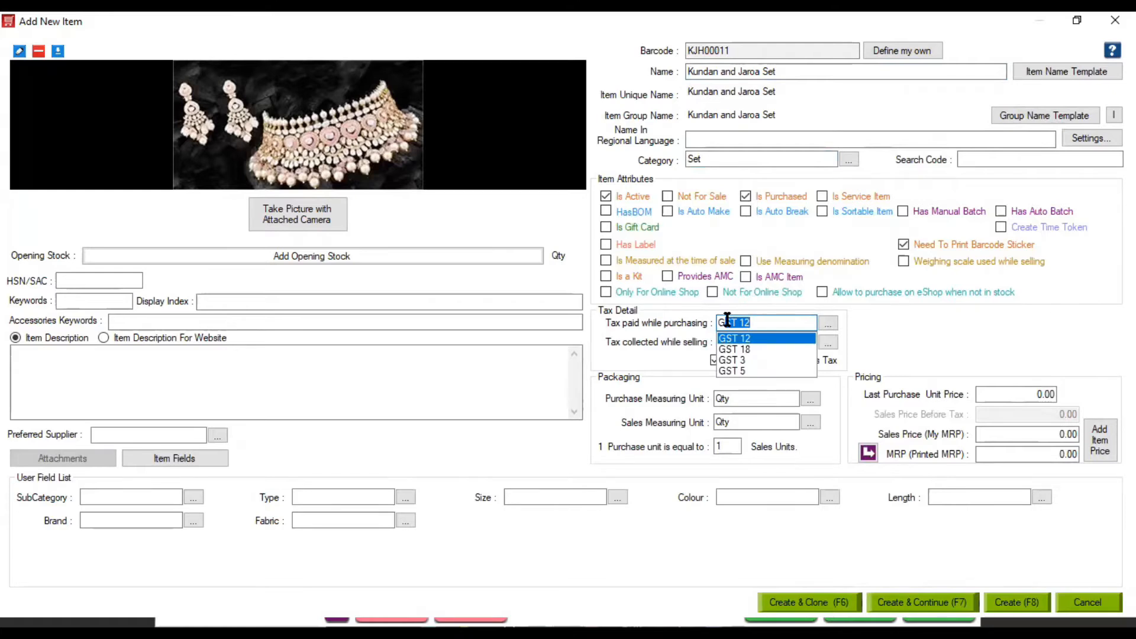
pyautogui.press('Down')
pyautogui.press('Down')
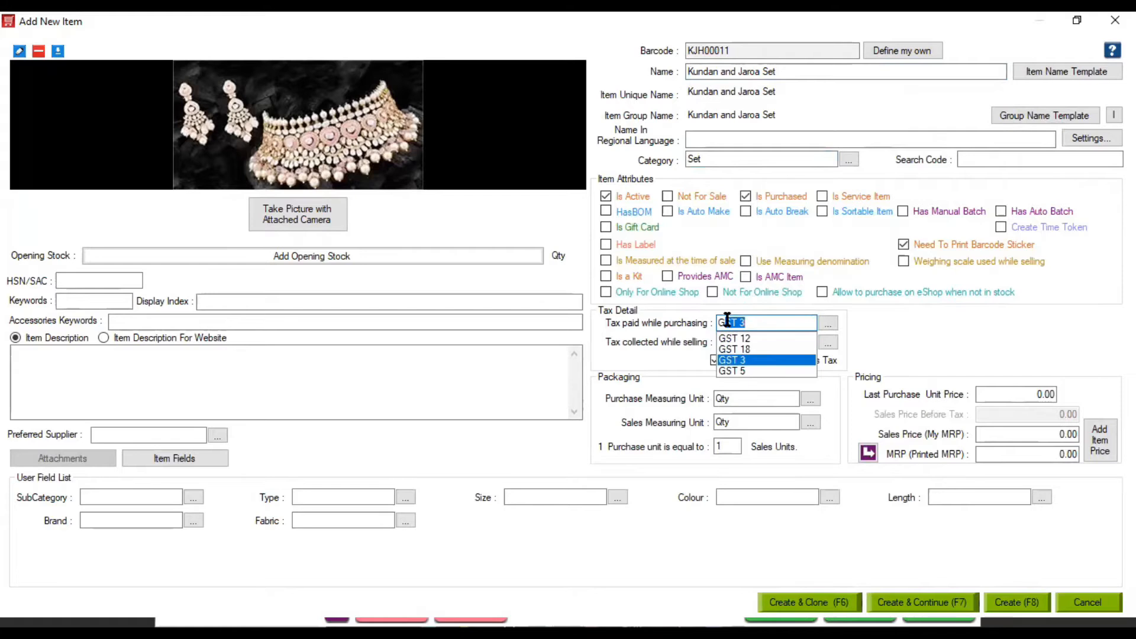
pyautogui.press('Up')
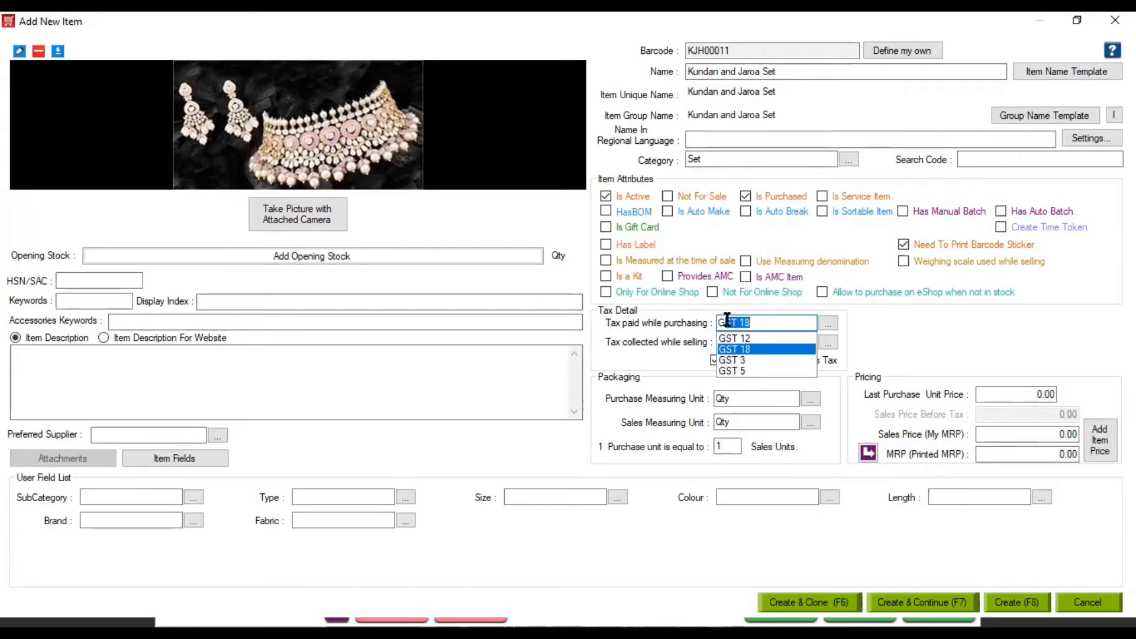
pyautogui.press('Tab')
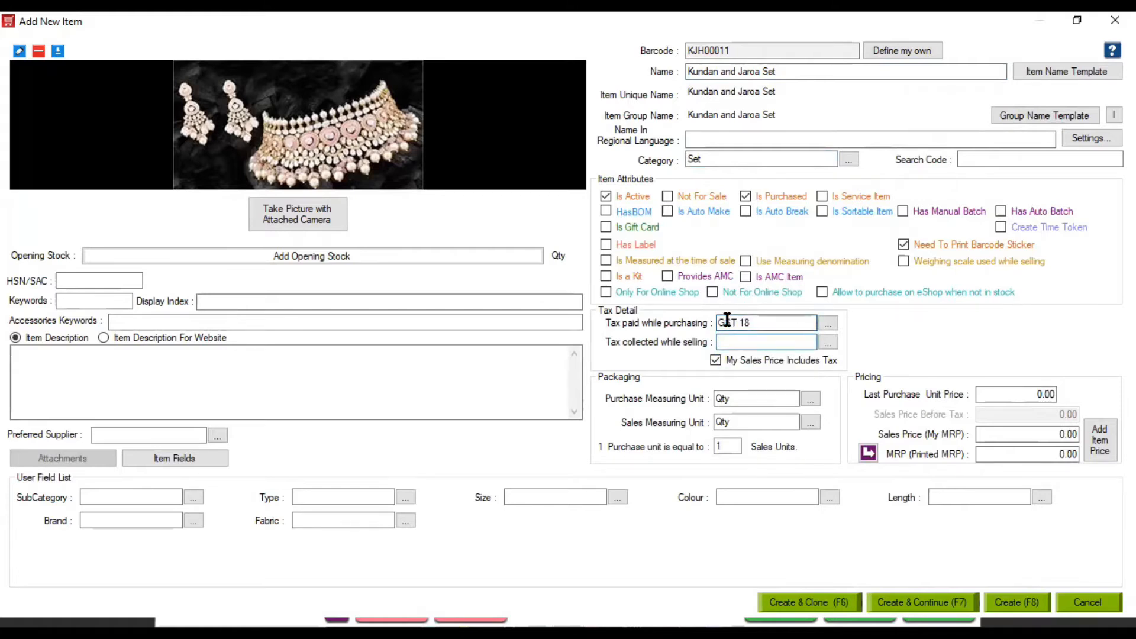
pyautogui.write('G')
pyautogui.press('Down')
pyautogui.press('Tab')
pyautogui.click(1025, 435)
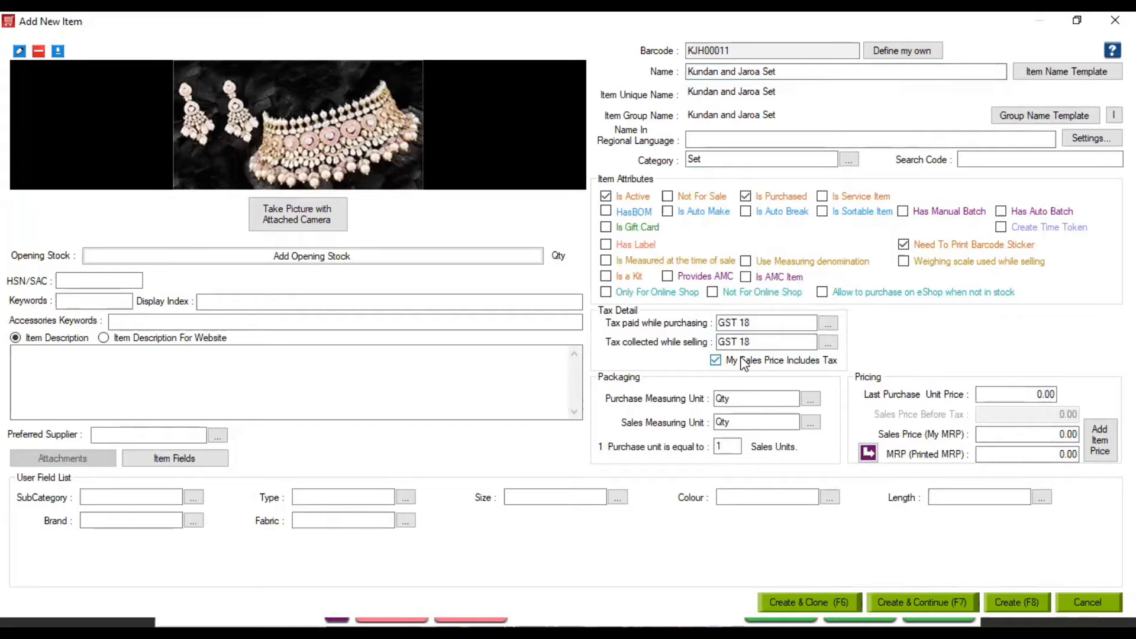
pyautogui.click(90, 491)
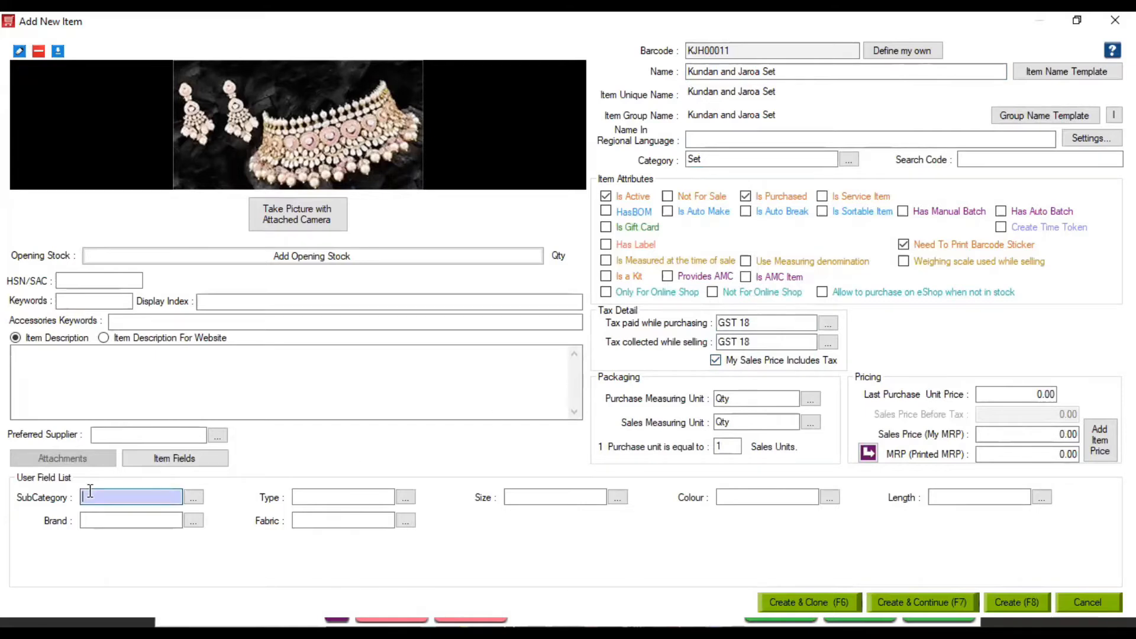
# Create an Oxidies subcategory, then clear it so the subcategory stays empty
pyautogui.write('+')
pyautogui.write('0')
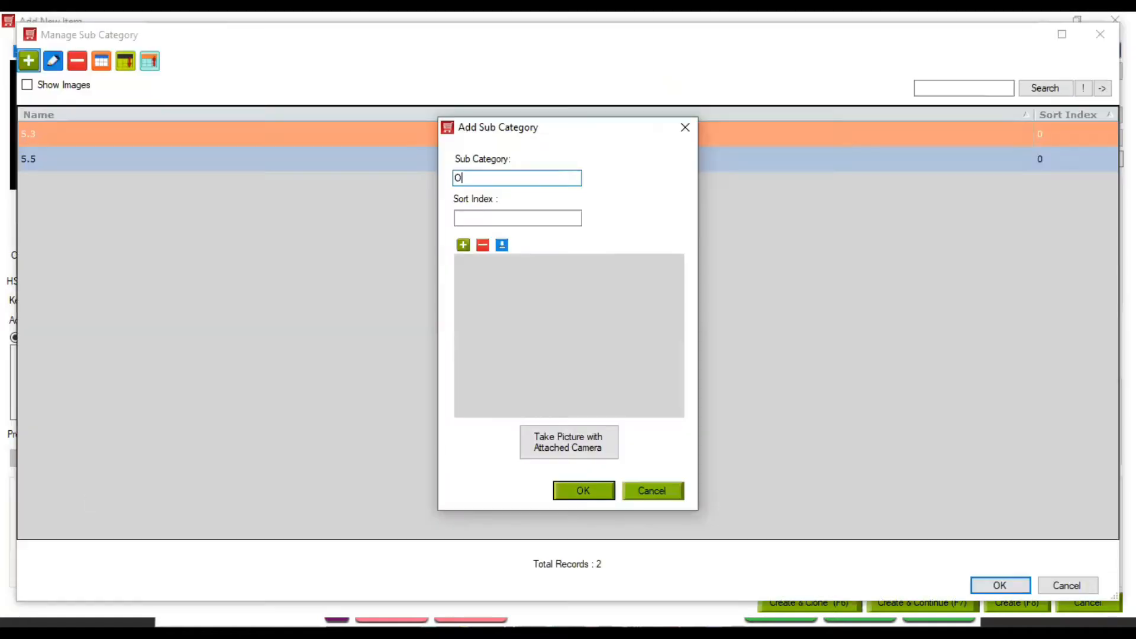
pyautogui.write('xidies')
pyautogui.press('Return')
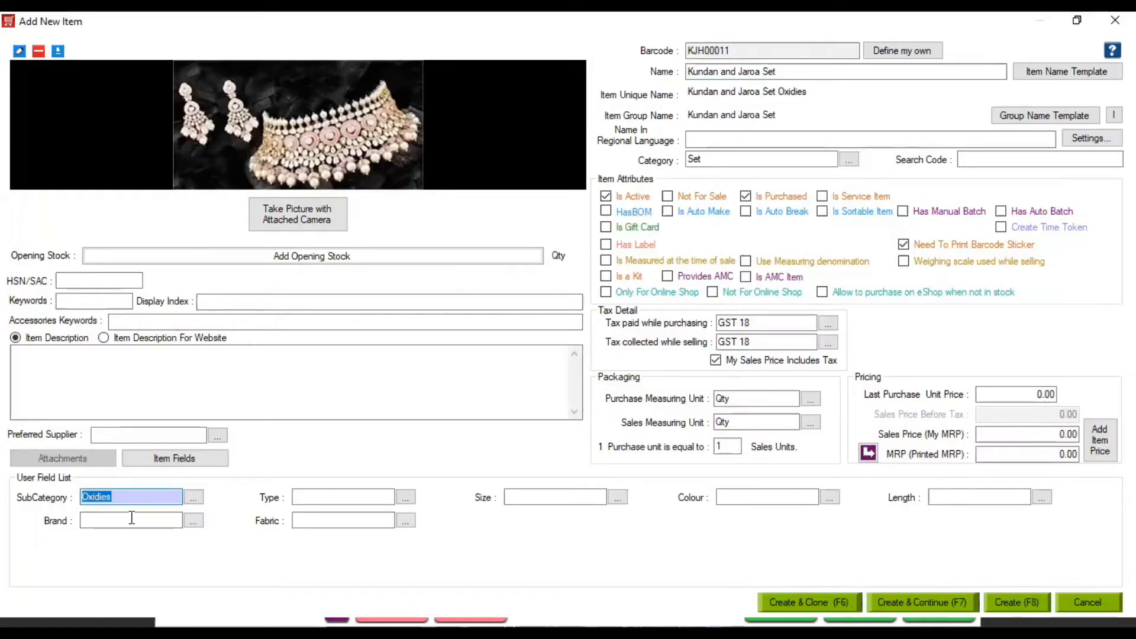
pyautogui.click(306, 499)
pyautogui.click(123, 497)
pyautogui.press('BackSpace')
pyautogui.press('BackSpace')
pyautogui.press('BackSpace')
pyautogui.press('BackSpace')
pyautogui.press('BackSpace')
pyautogui.press('BackSpace')
pyautogui.press('BackSpace')
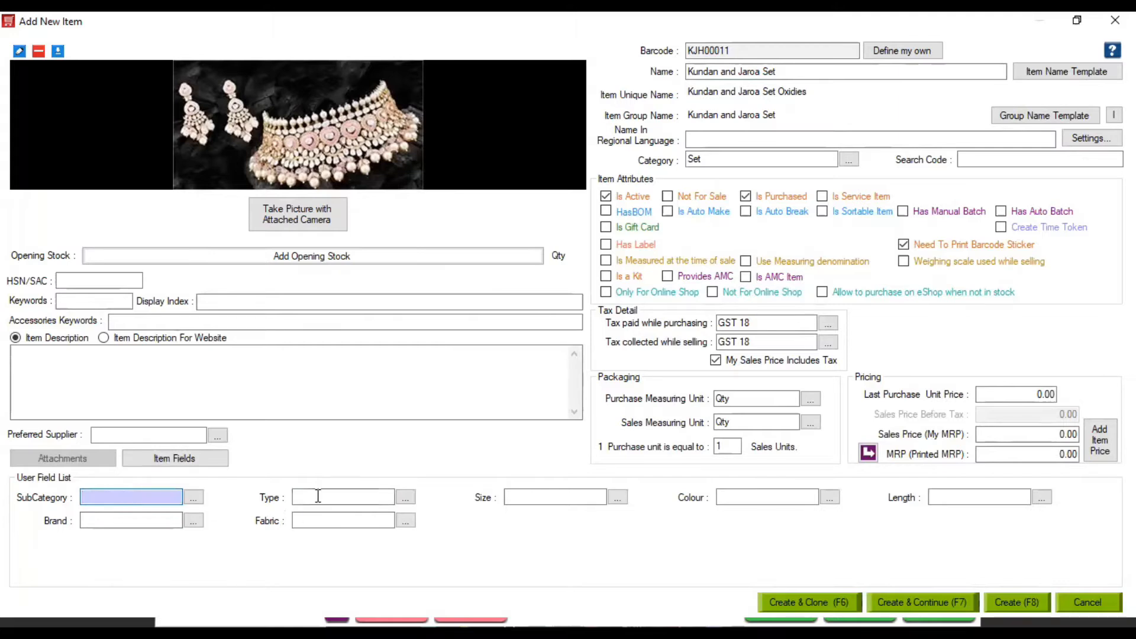
# Add a new item type 'Oxidies' and set the colour to Red
pyautogui.click(318, 496)
pyautogui.write('+')
pyautogui.press('Return')
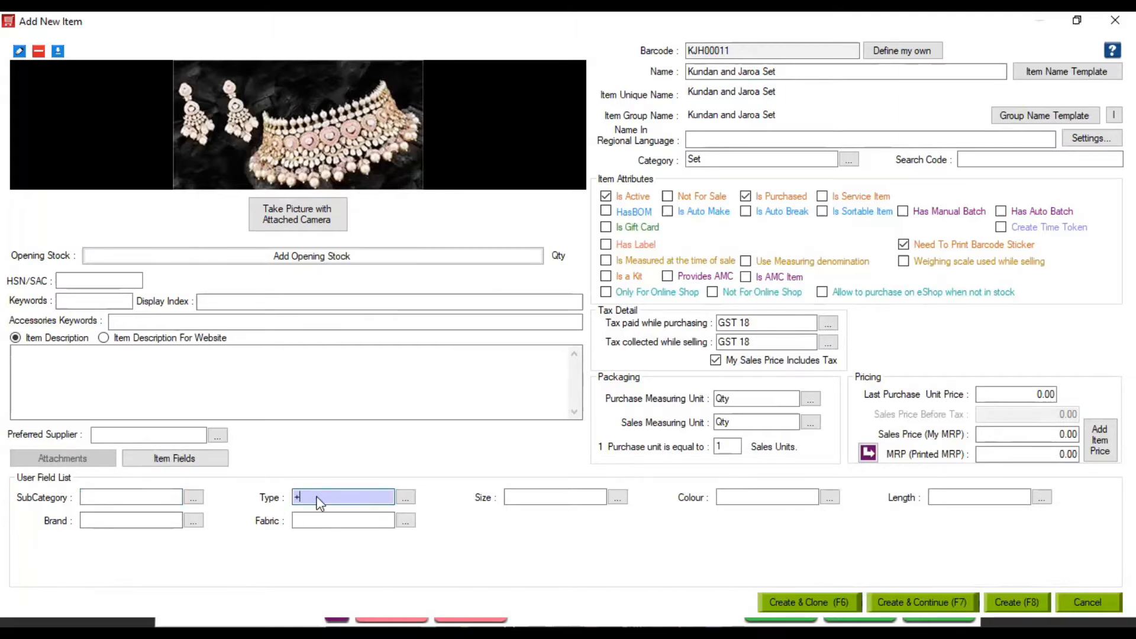
pyautogui.write('Oxidies')
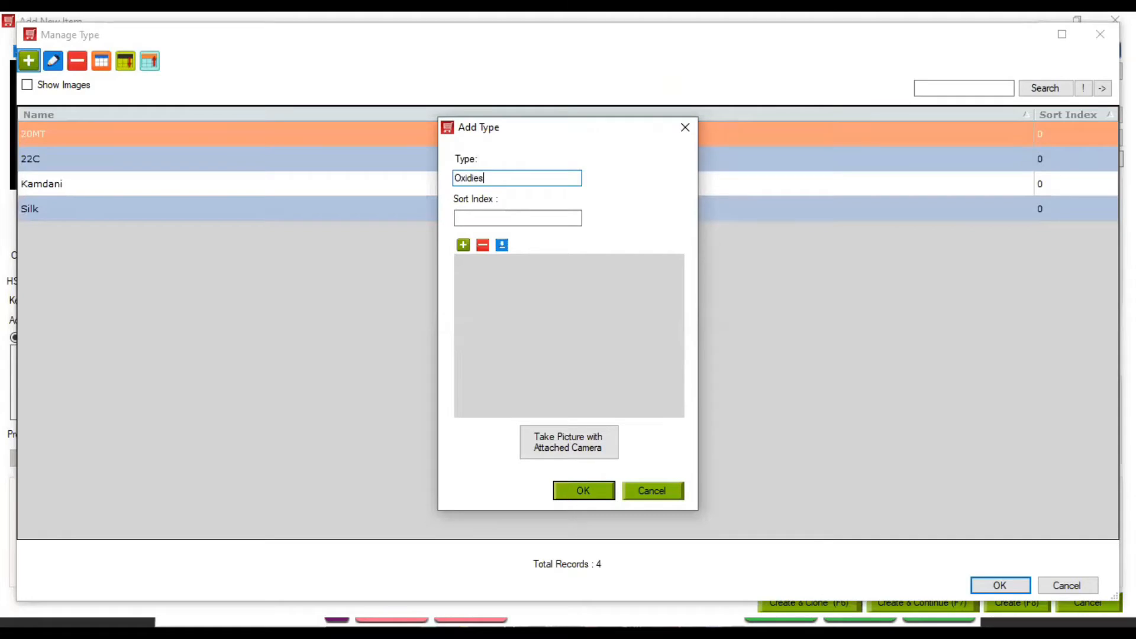
pyautogui.press('Return')
pyautogui.click(539, 493)
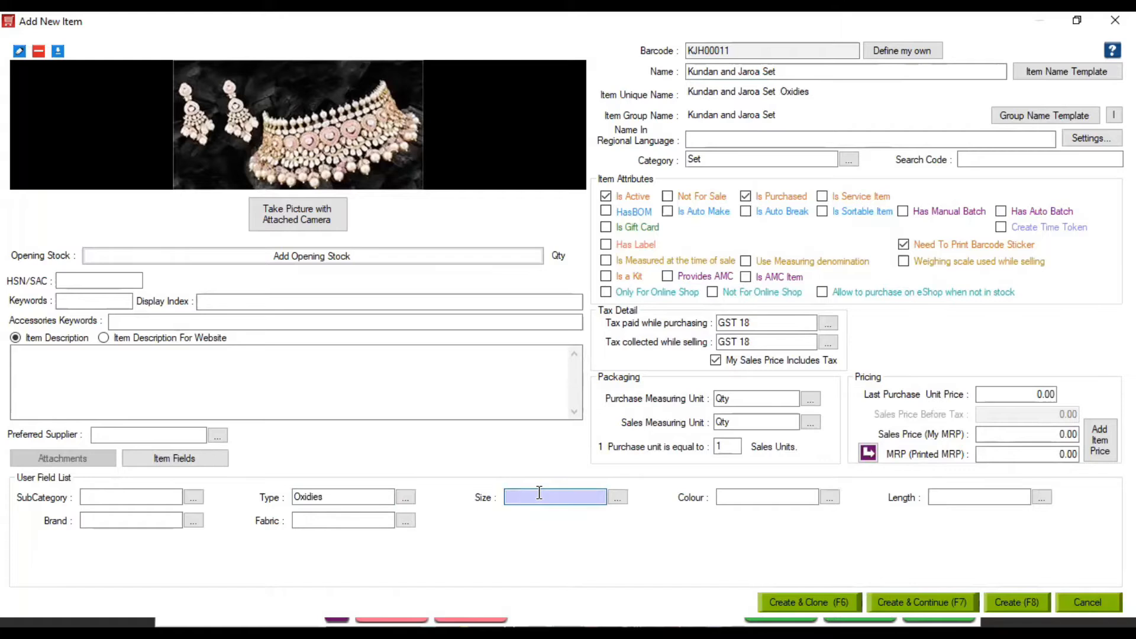
pyautogui.click(735, 501)
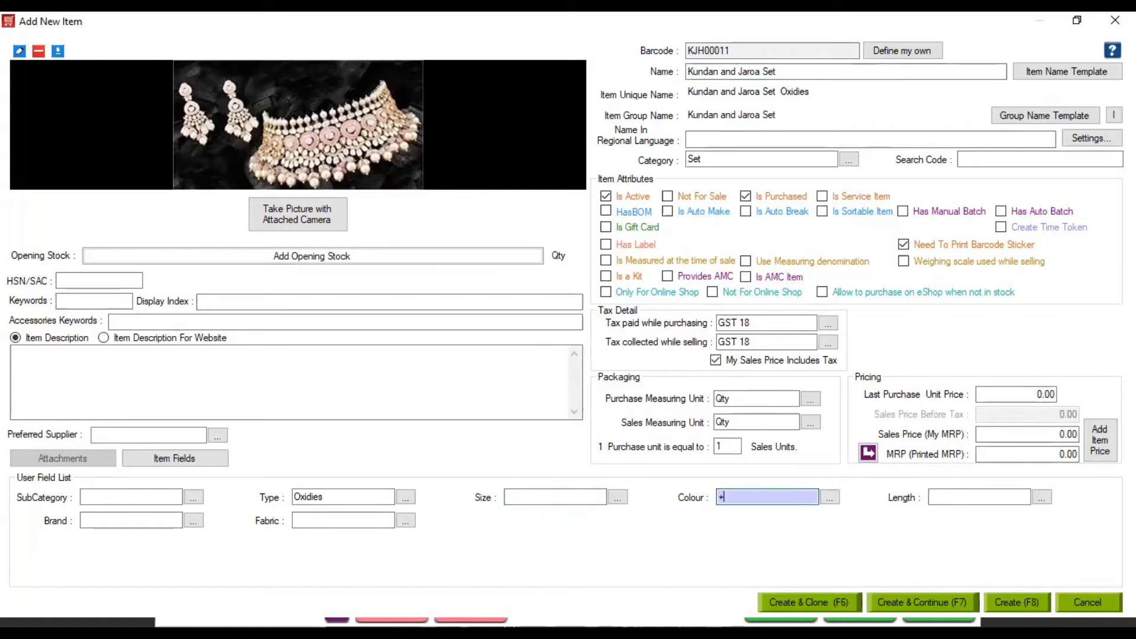
pyautogui.write('Red')
pyautogui.click(949, 497)
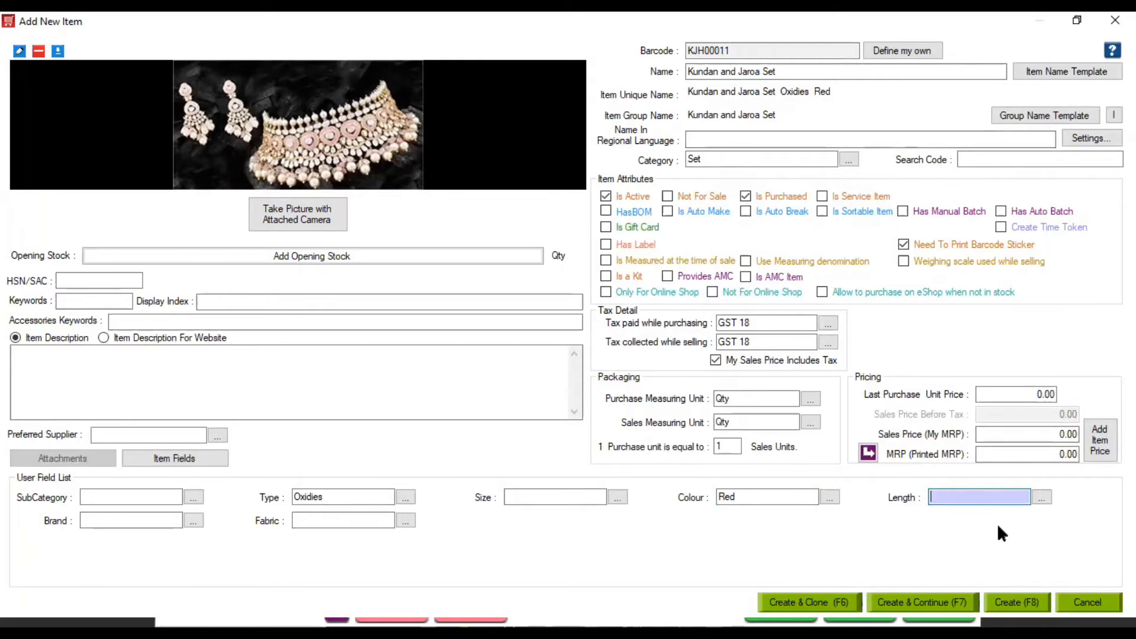
# Set brand Sri Hari, sales price 12500, last purchase price 7500 and printed MRP 13600
pyautogui.click(89, 520)
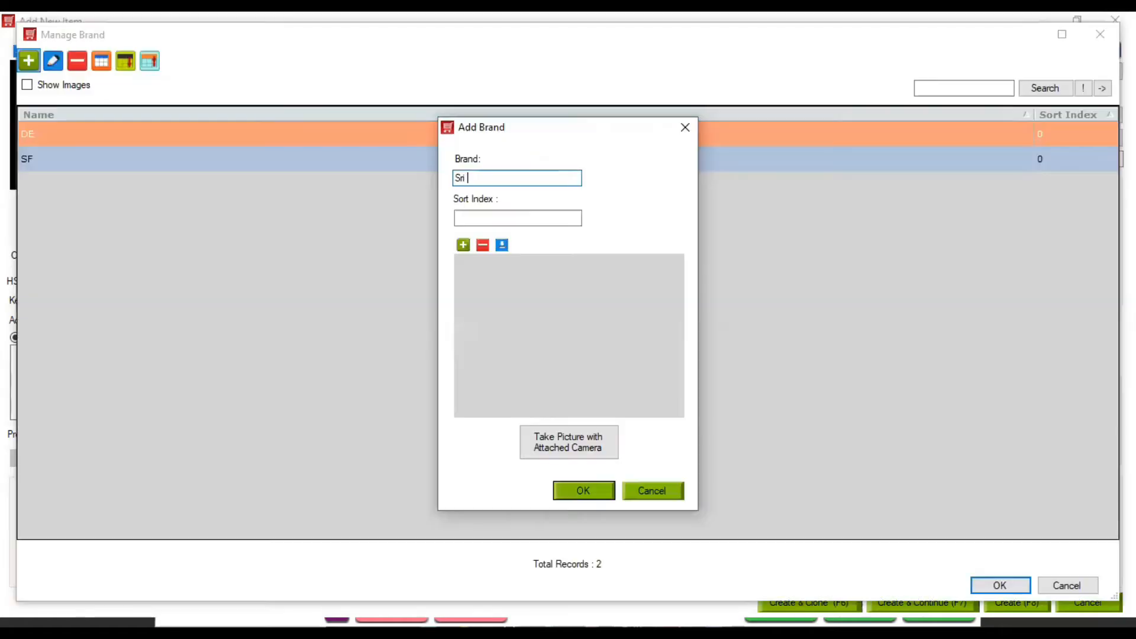
pyautogui.write('Hari')
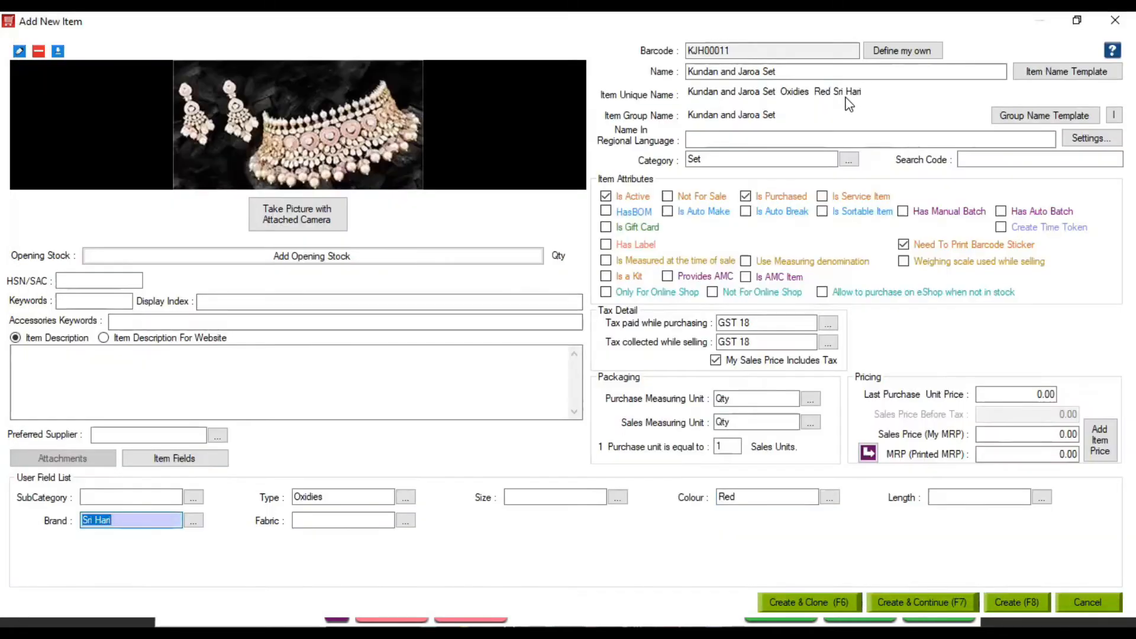
pyautogui.click(1001, 435)
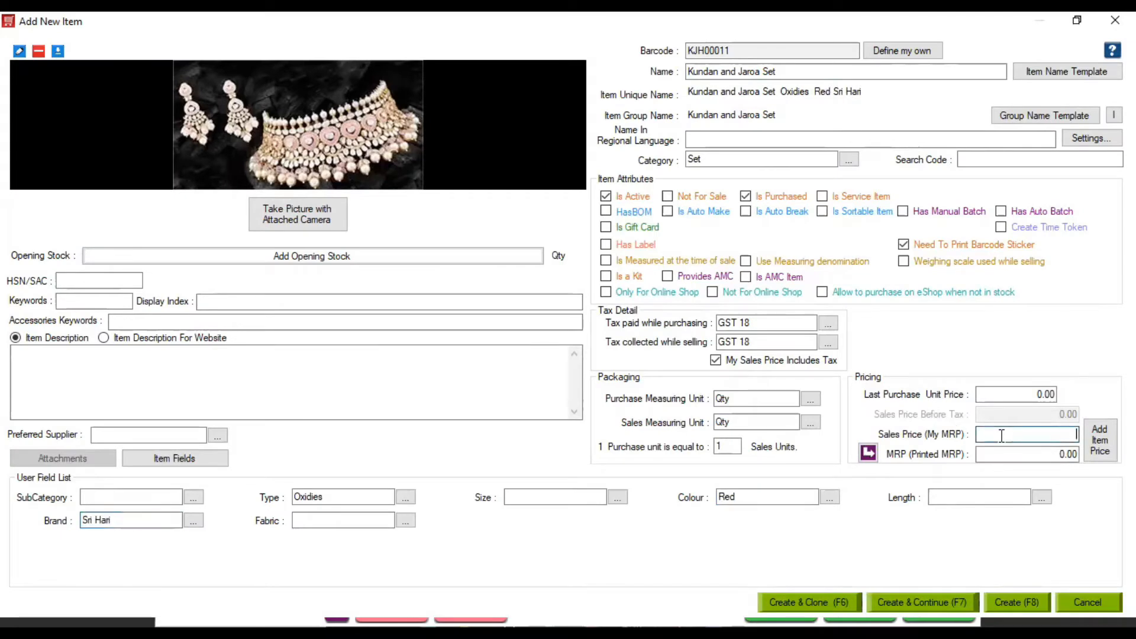
pyautogui.write('12500')
pyautogui.click(1008, 394)
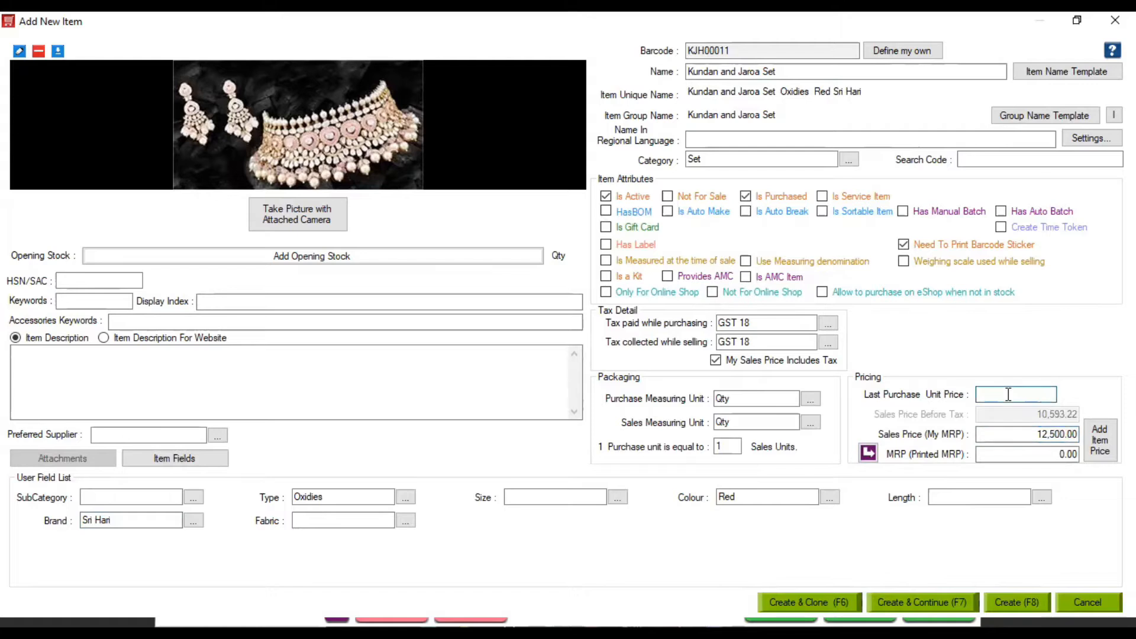
pyautogui.write('7500')
pyautogui.click(1020, 454)
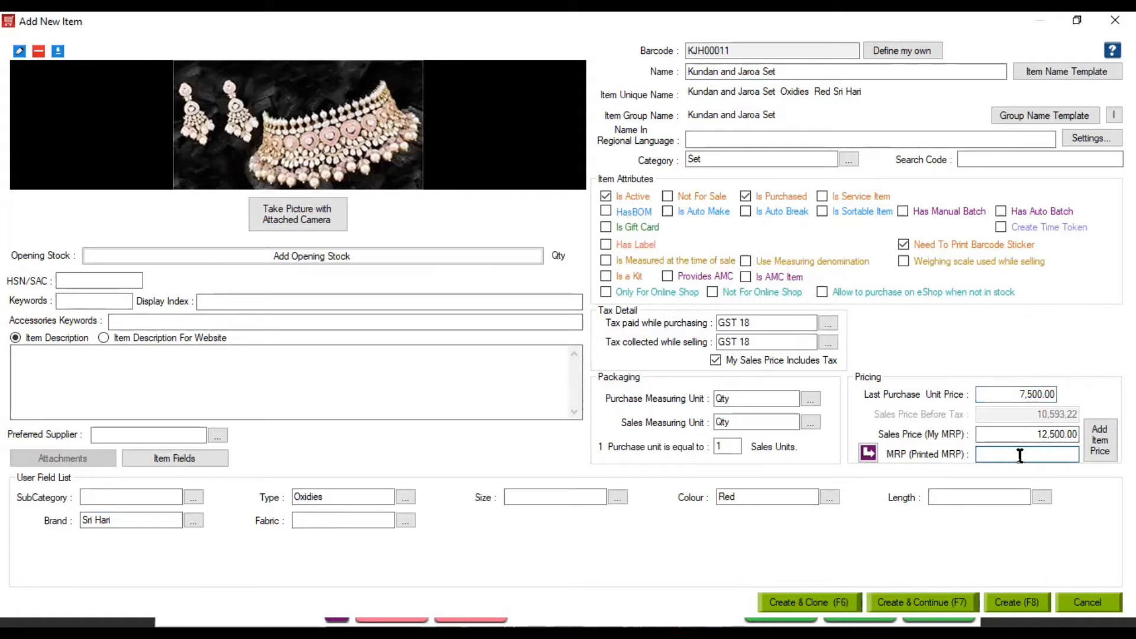
pyautogui.write('13600')
# Enter HSN/SAC 6240 and an opening stock of 2 in the KABITA JEWELERY HOUSE warehouse
pyautogui.click(125, 283)
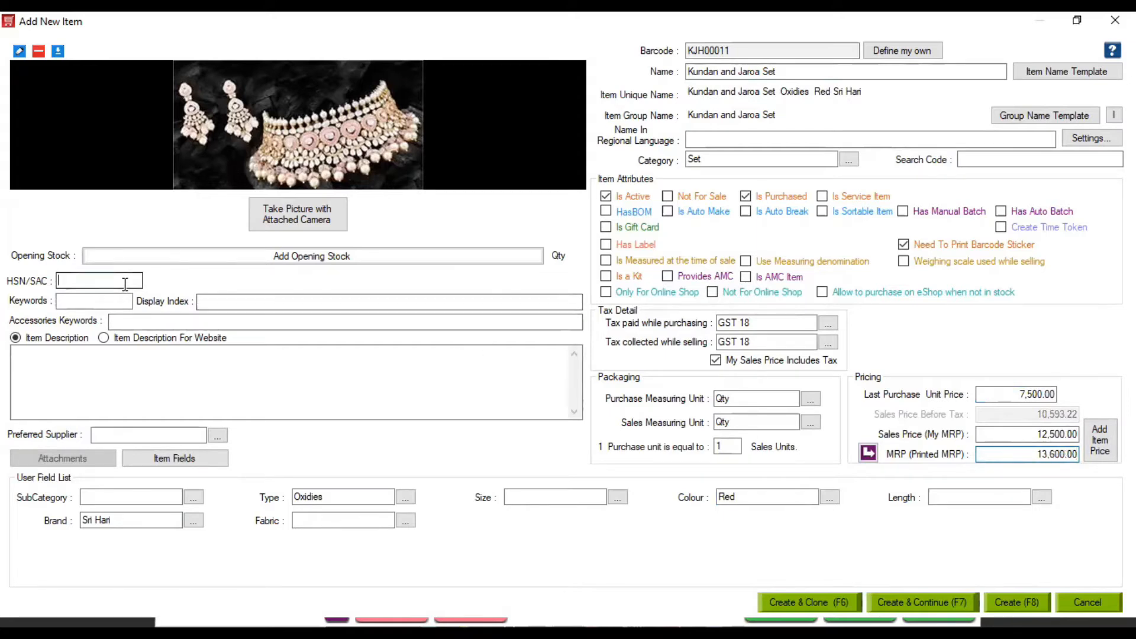
pyautogui.write('6240')
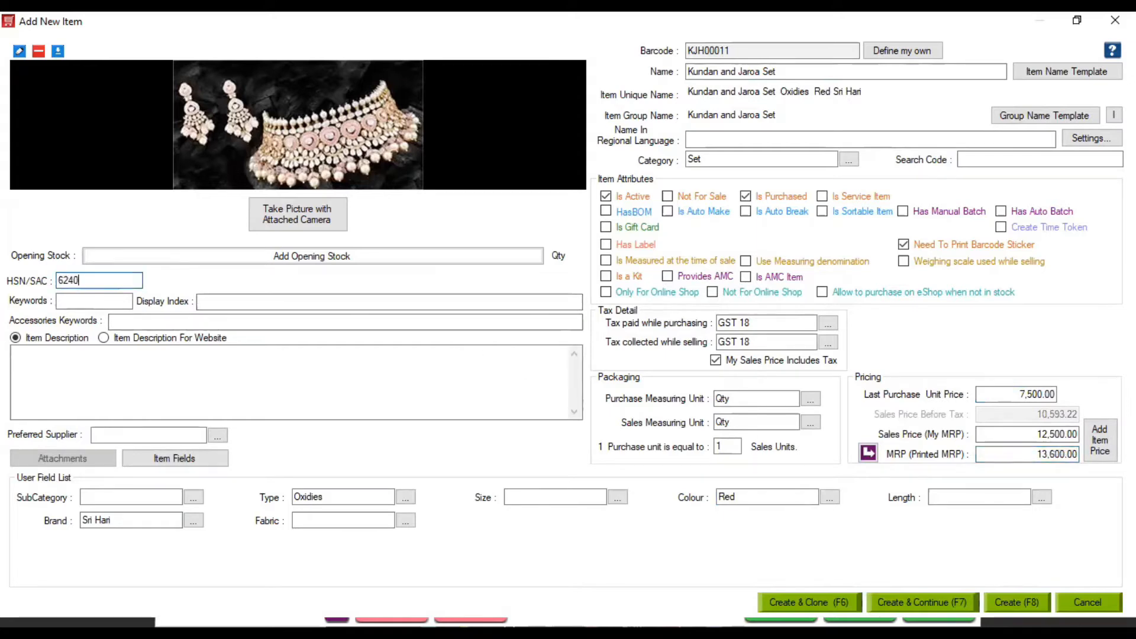
pyautogui.click(302, 261)
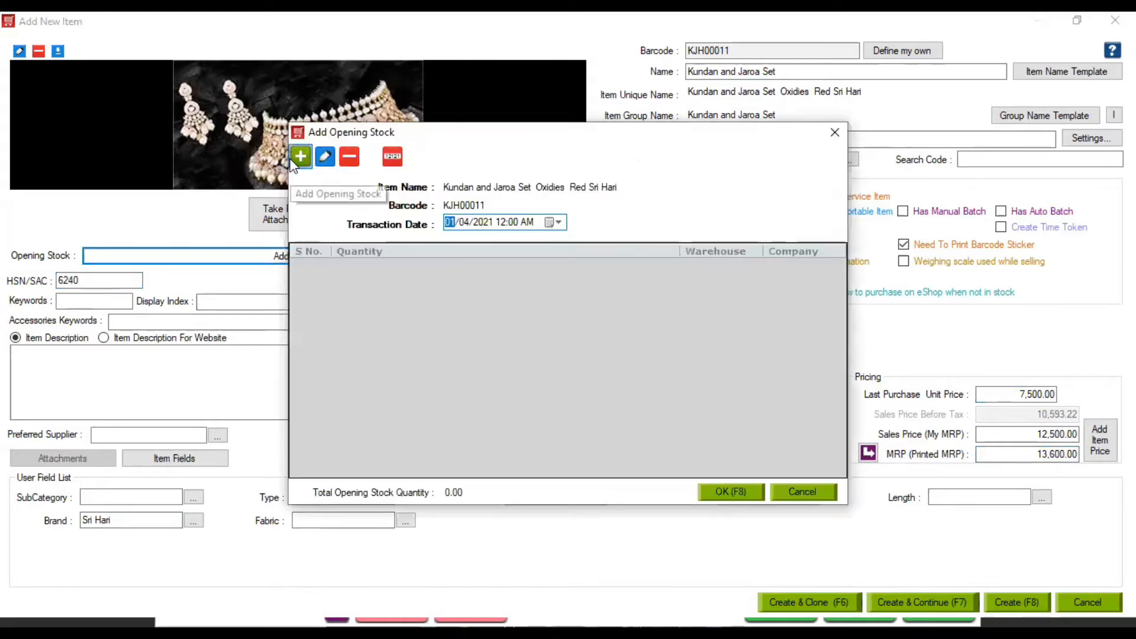
pyautogui.click(294, 158)
pyautogui.press('Return')
pyautogui.press('Return')
pyautogui.press('Return')
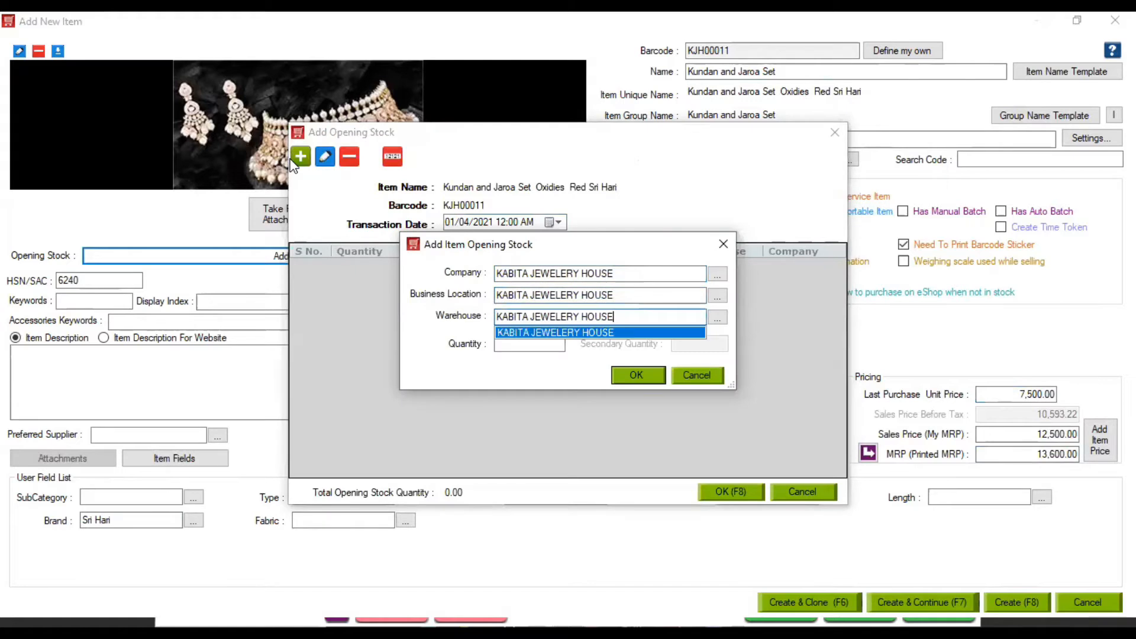
pyautogui.write('2')
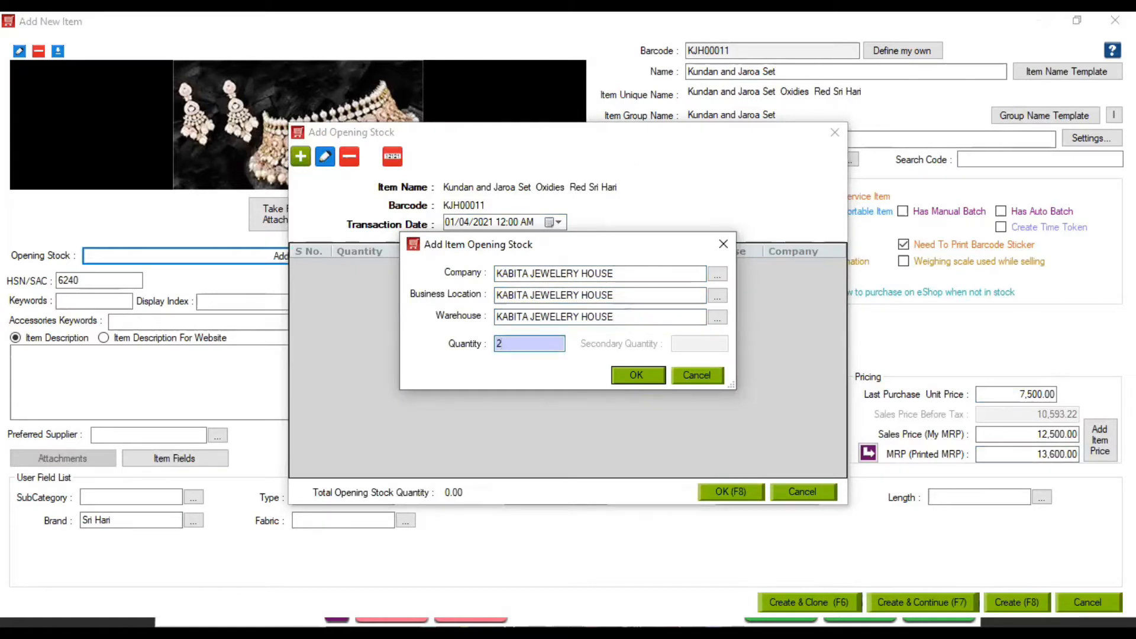
pyautogui.click(650, 377)
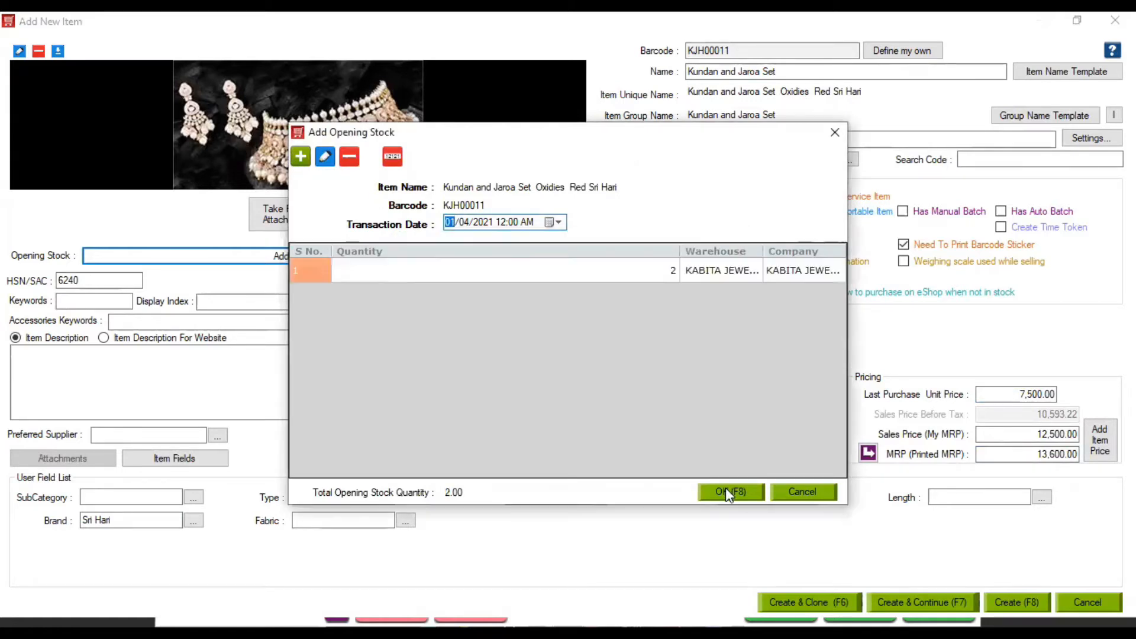
pyautogui.click(727, 490)
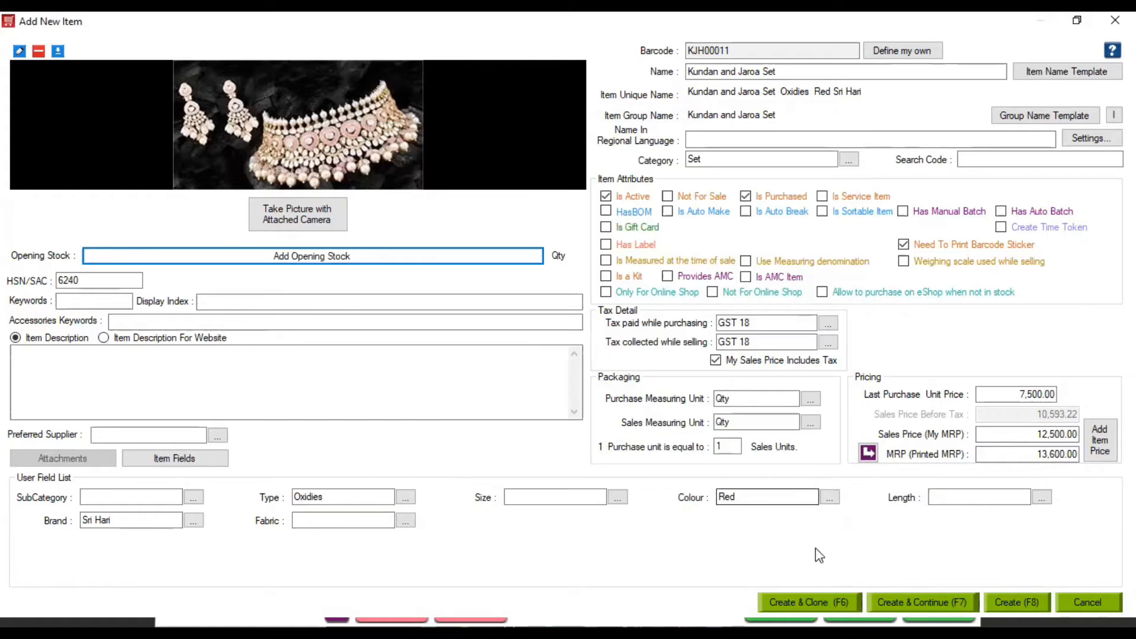
# Create item KJH00011, discard a stray new-item form, and open Kundan and Jaroa Set for editing
pyautogui.click(1026, 602)
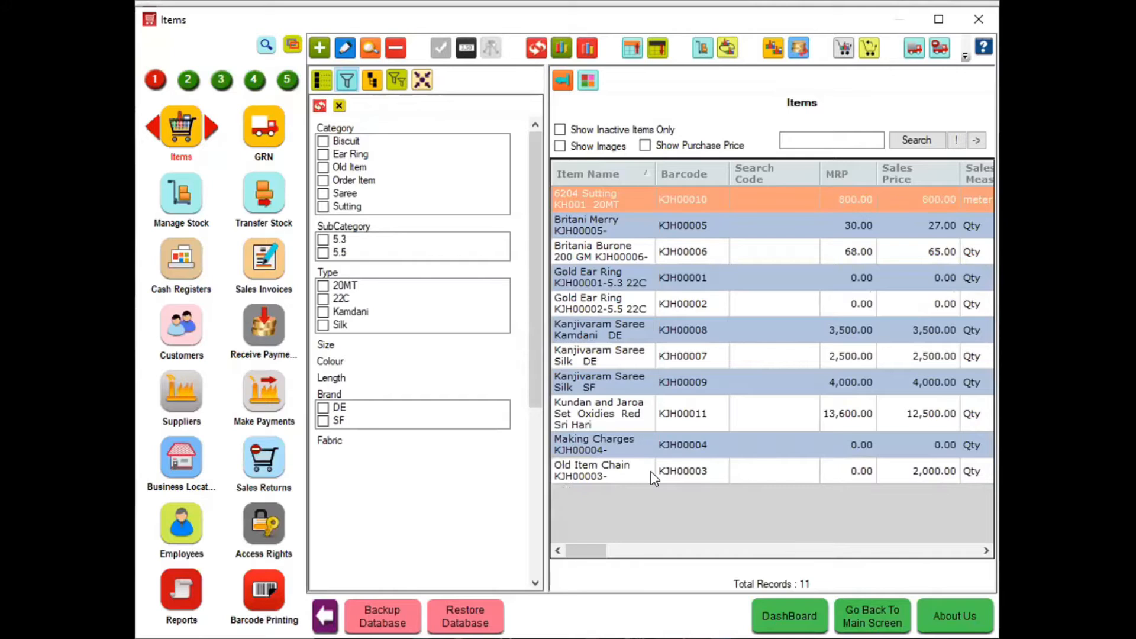
pyautogui.click(595, 414)
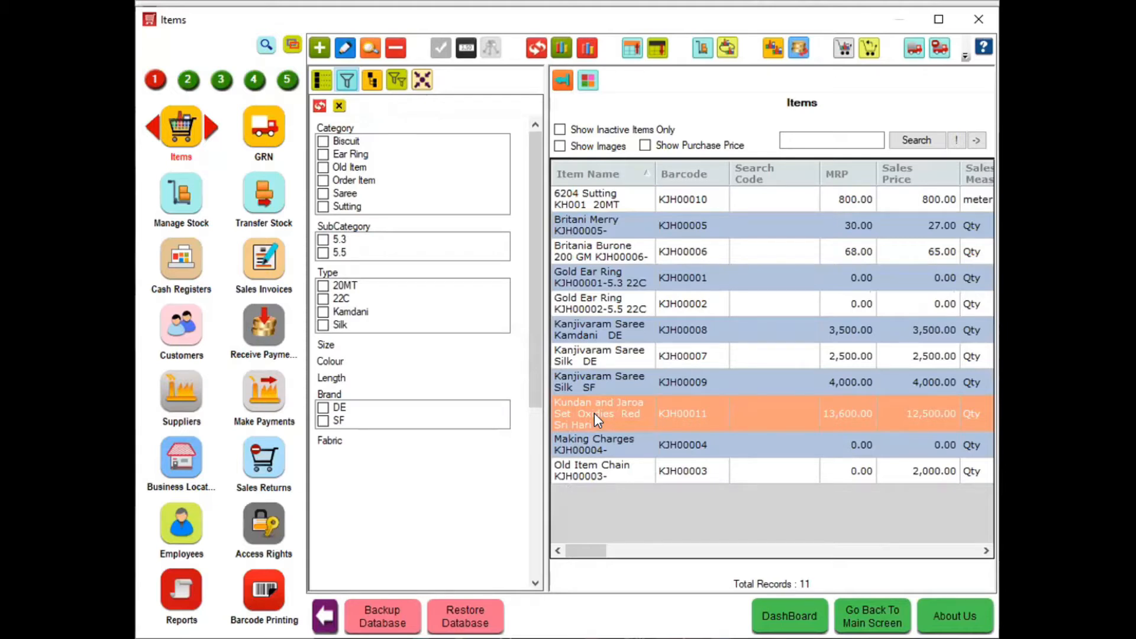
pyautogui.click(319, 49)
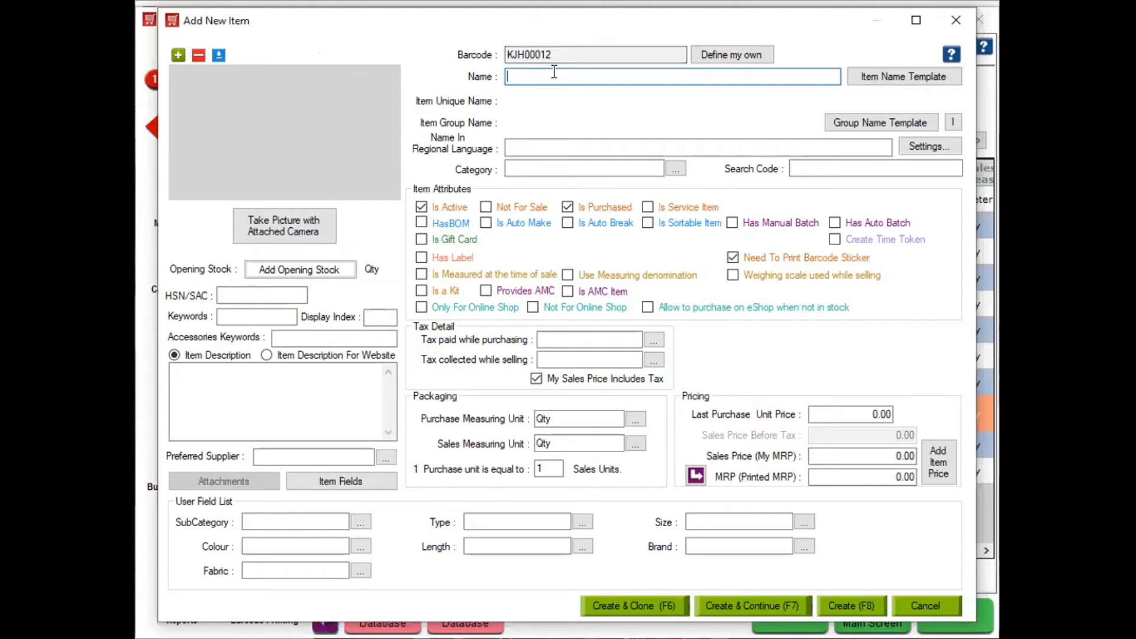
pyautogui.click(955, 21)
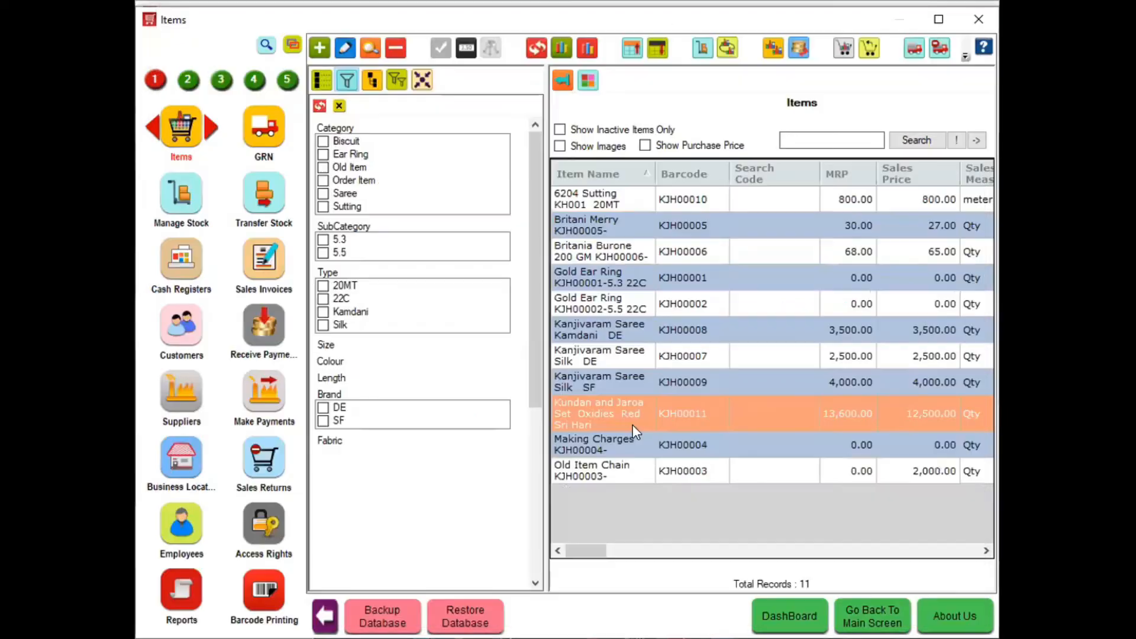
pyautogui.click(345, 52)
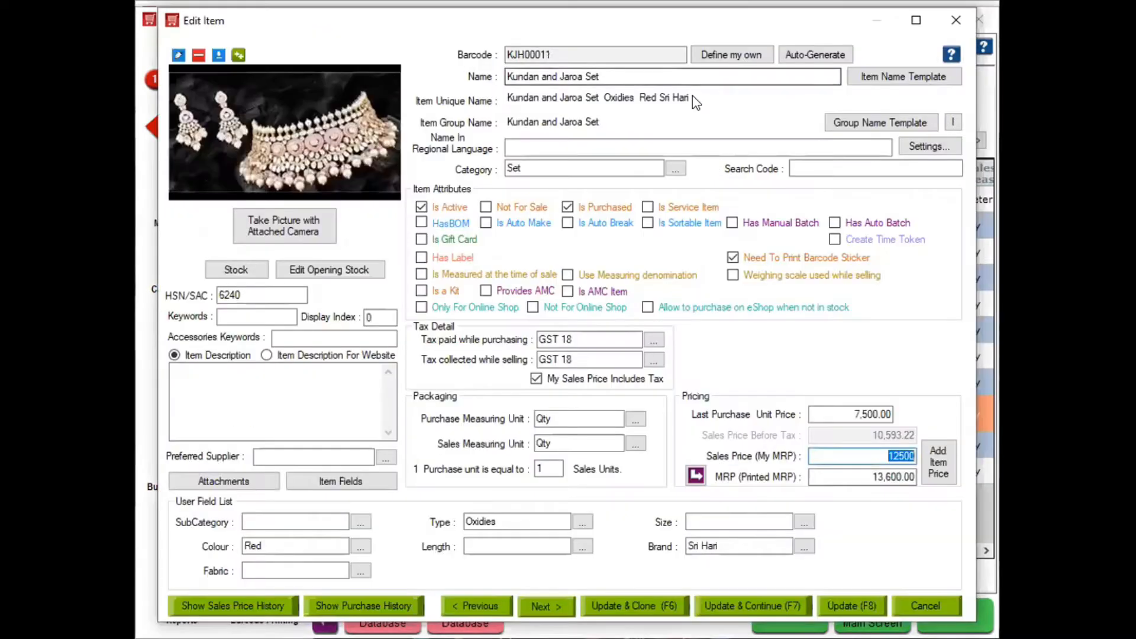
# Check the barcode's Define my own option, then close the edit form without saving
pyautogui.click(744, 54)
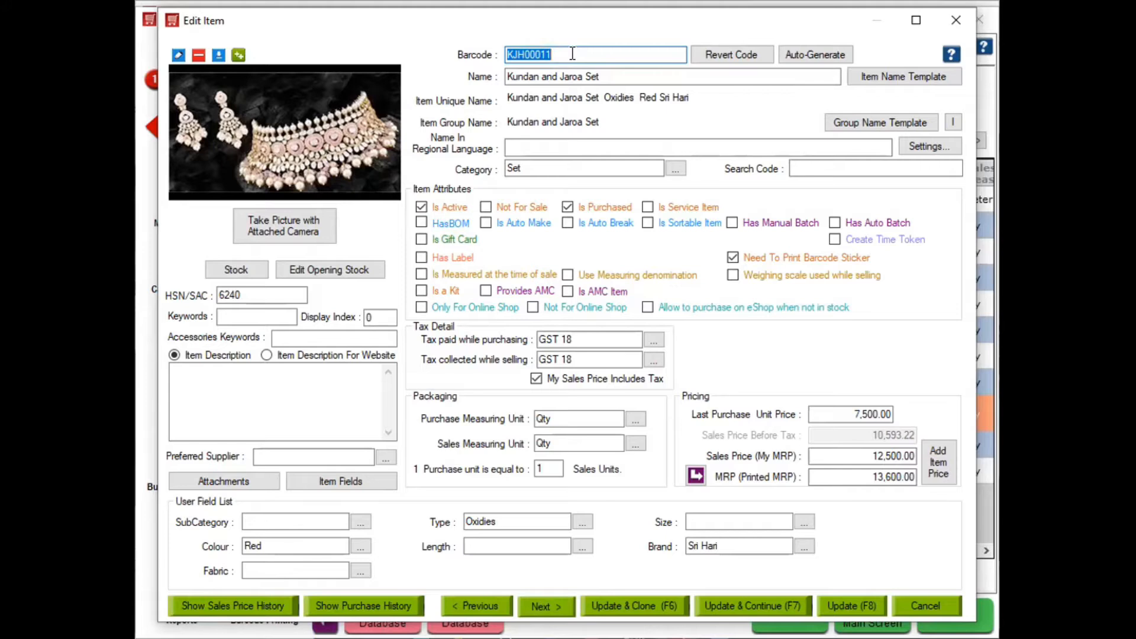
pyautogui.click(956, 19)
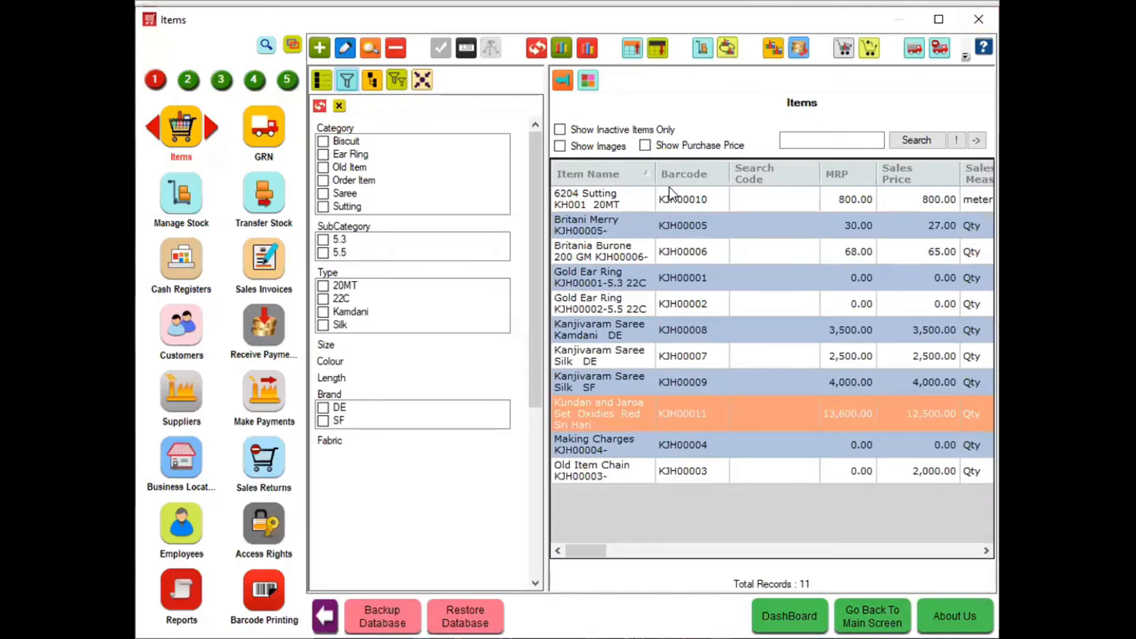
# Start a new item named '7780 Jaroa Gold Set' with category Ear Ring
pyautogui.click(320, 50)
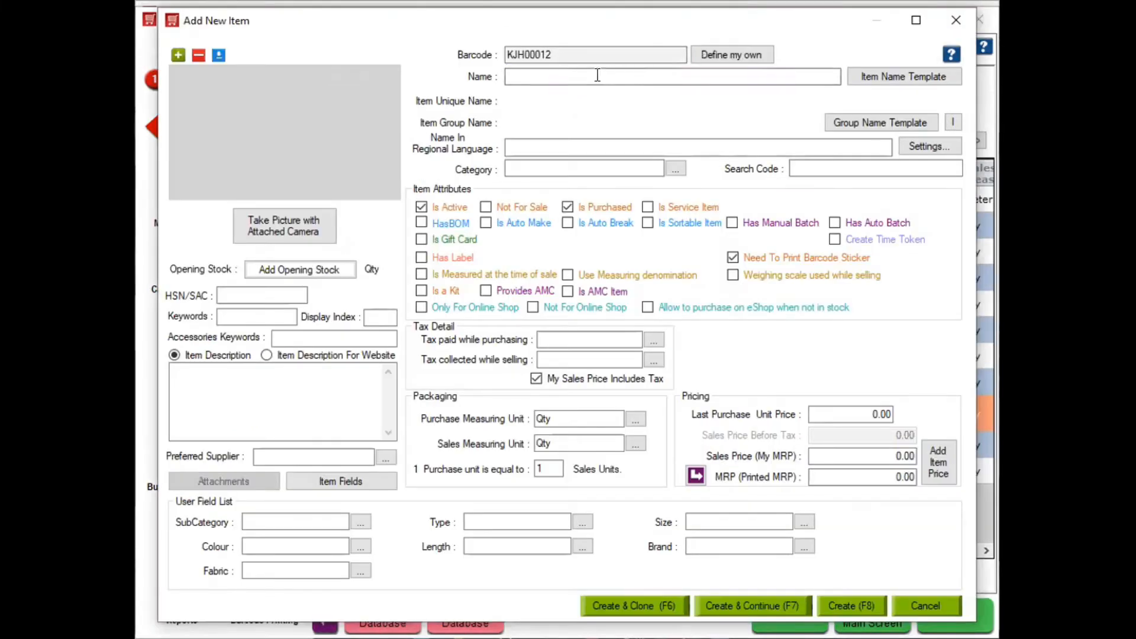
pyautogui.write('7780 ')
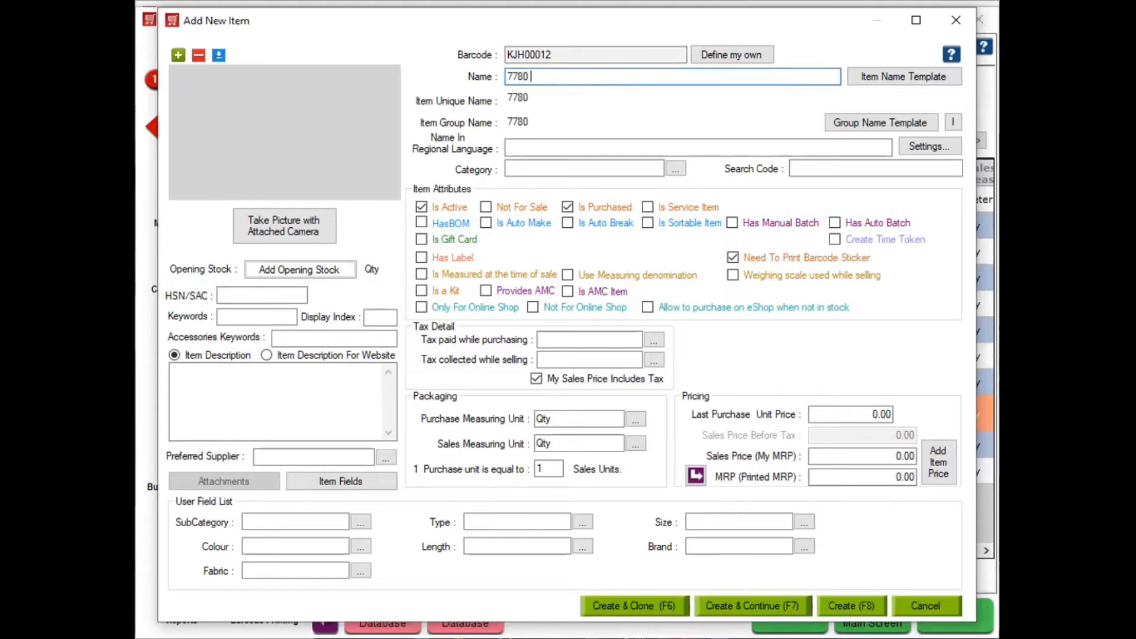
pyautogui.write('Jaroa Gold Set')
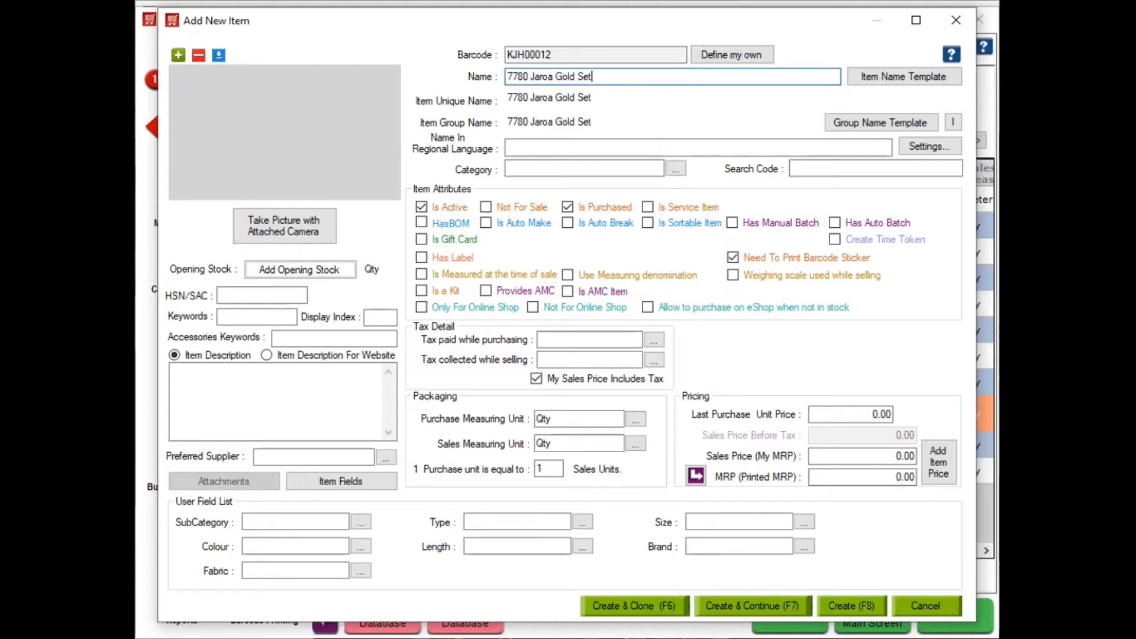
pyautogui.click(567, 165)
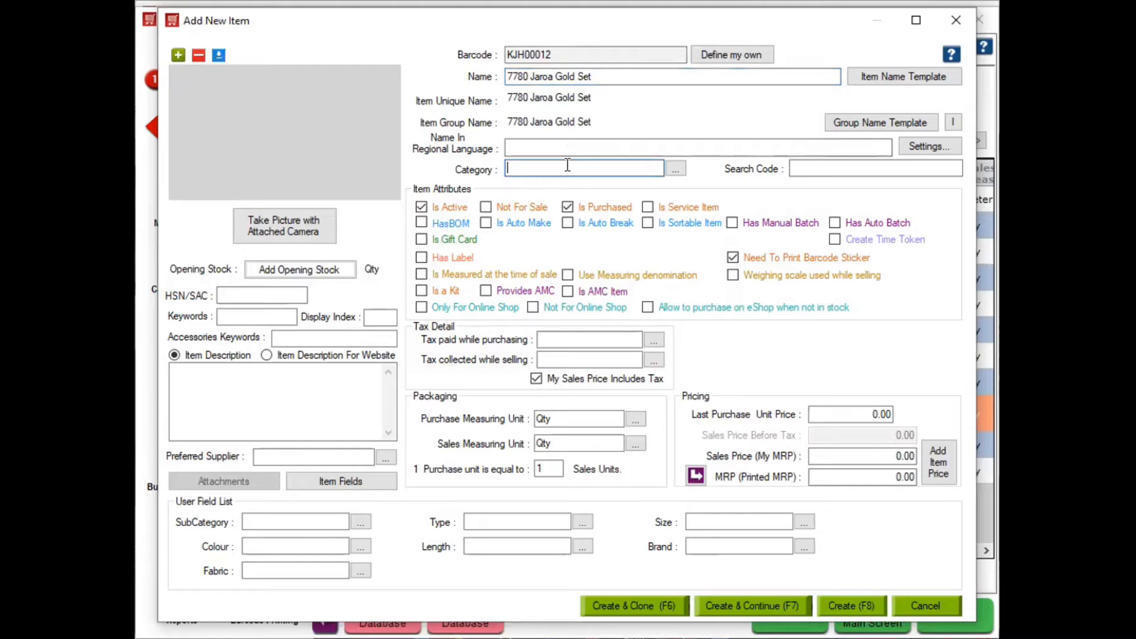
pyautogui.press('Down')
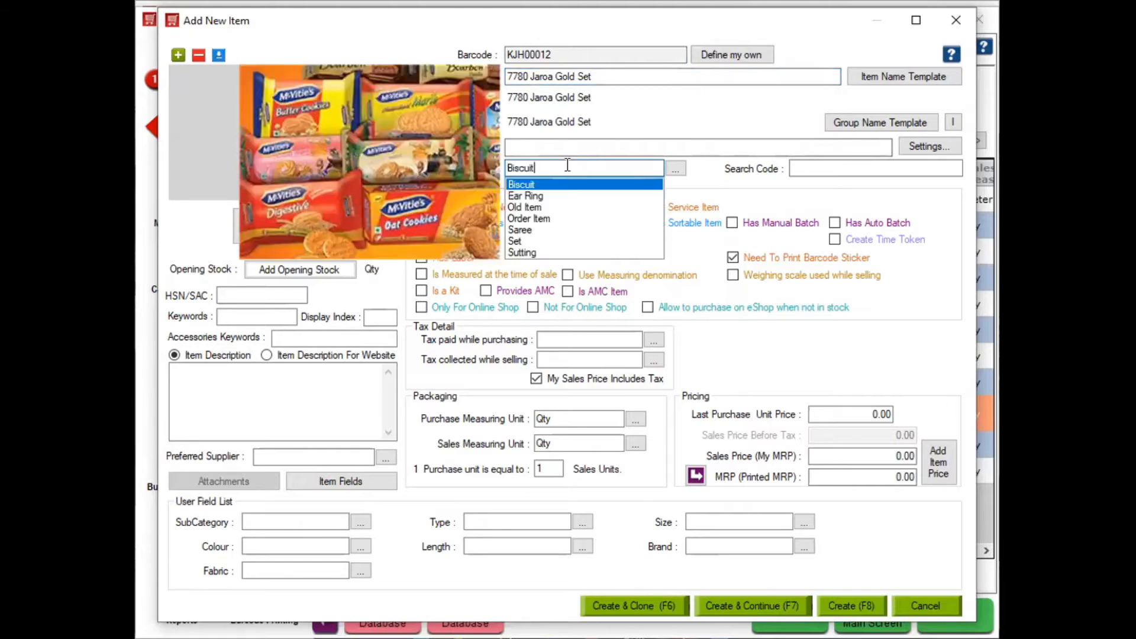
pyautogui.press('Down')
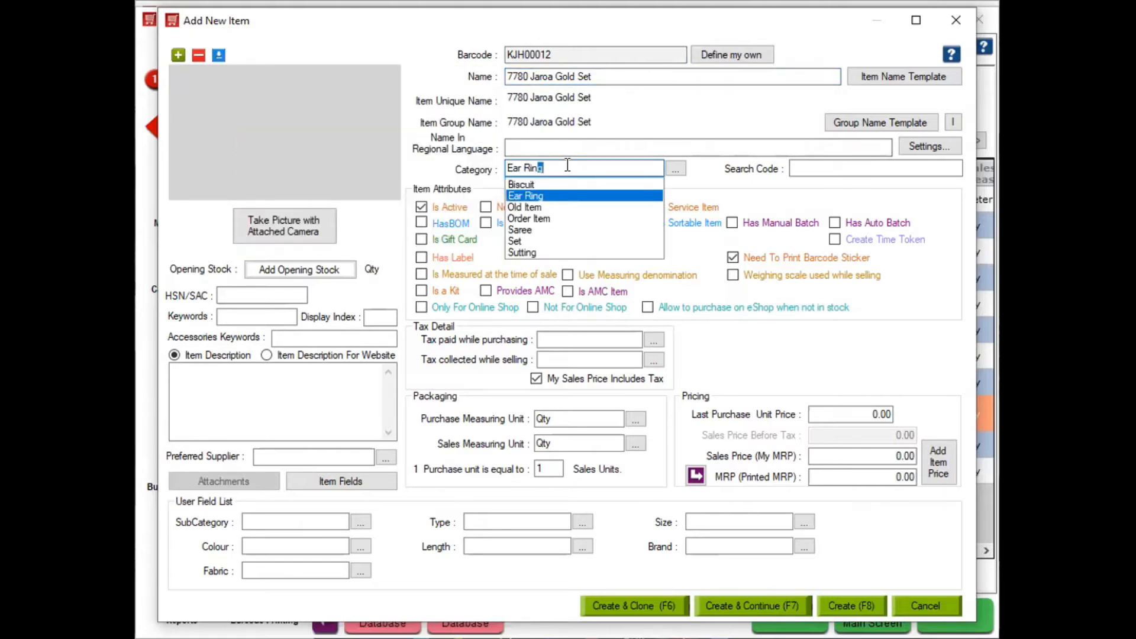
pyautogui.press('Return')
pyautogui.press('Tab')
# Set GST 3 as both the purchase tax paid and the sales tax collected
pyautogui.click(561, 339)
pyautogui.write('G')
pyautogui.press('Down')
pyautogui.press('Down')
pyautogui.press('Down')
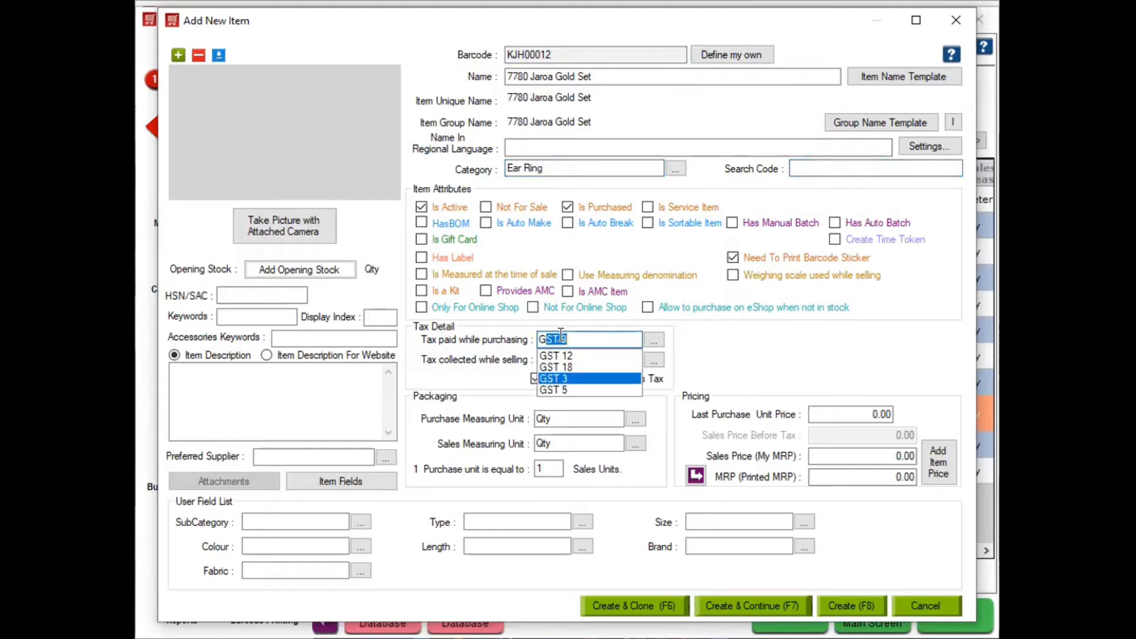
pyautogui.press('Up')
pyautogui.press('Return')
pyautogui.press('Tab')
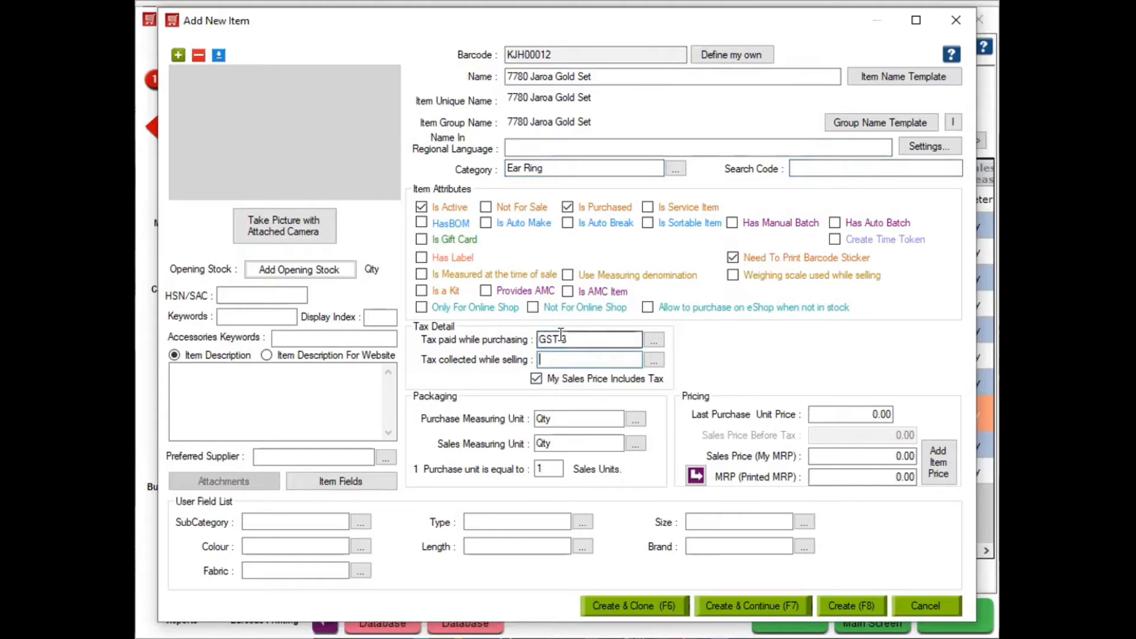
pyautogui.write('GST 3')
pyautogui.press('Down')
pyautogui.press('Down')
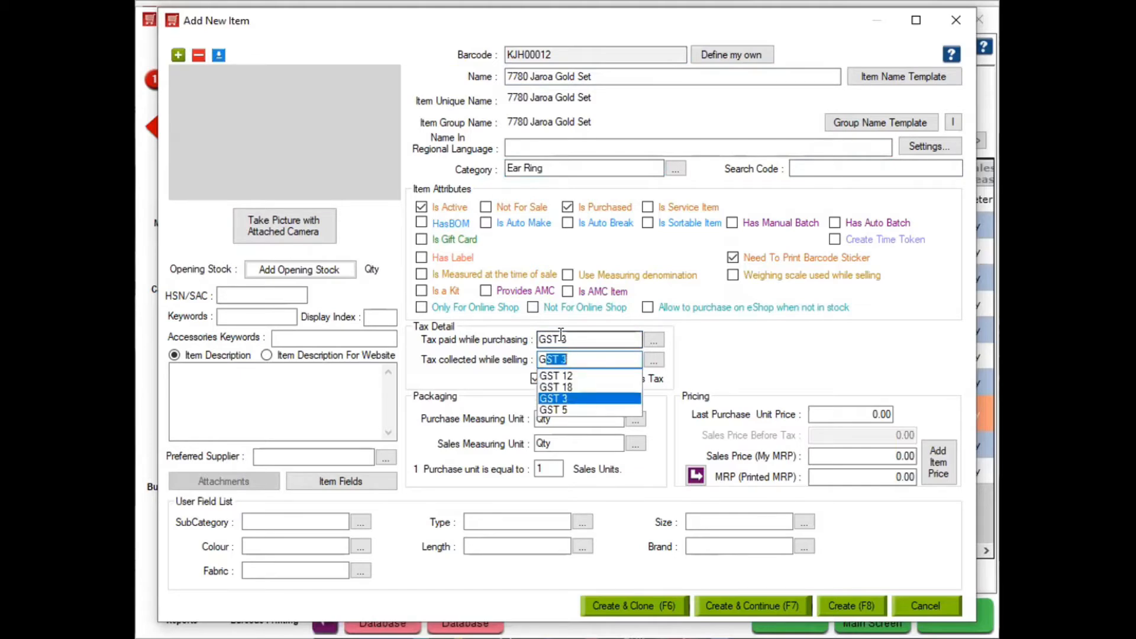
pyautogui.press('Return')
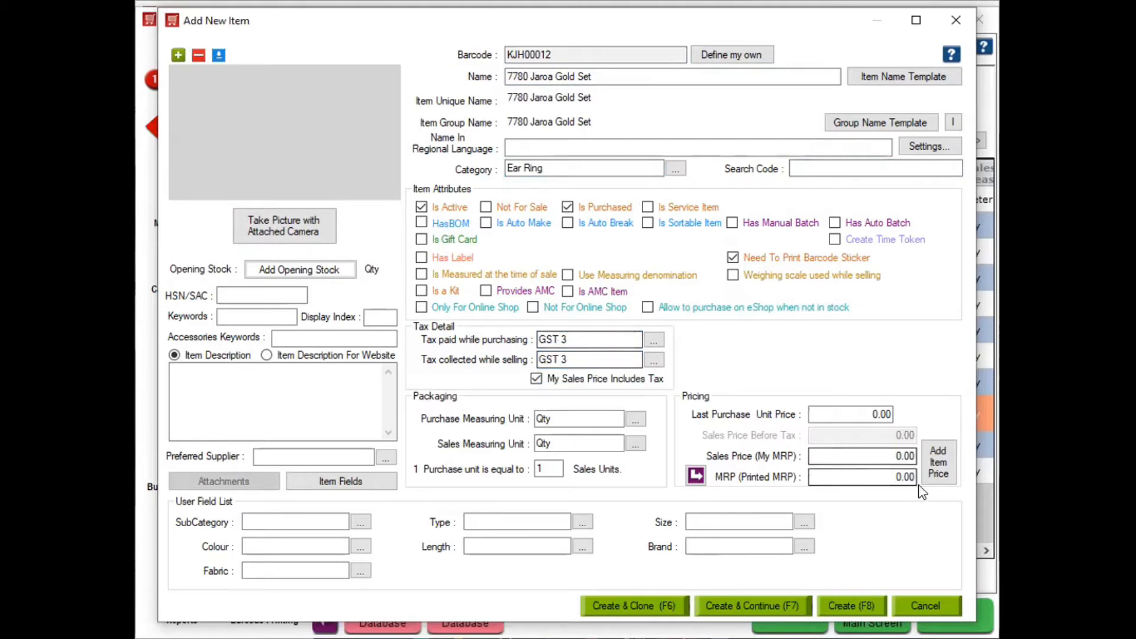
pyautogui.click(275, 518)
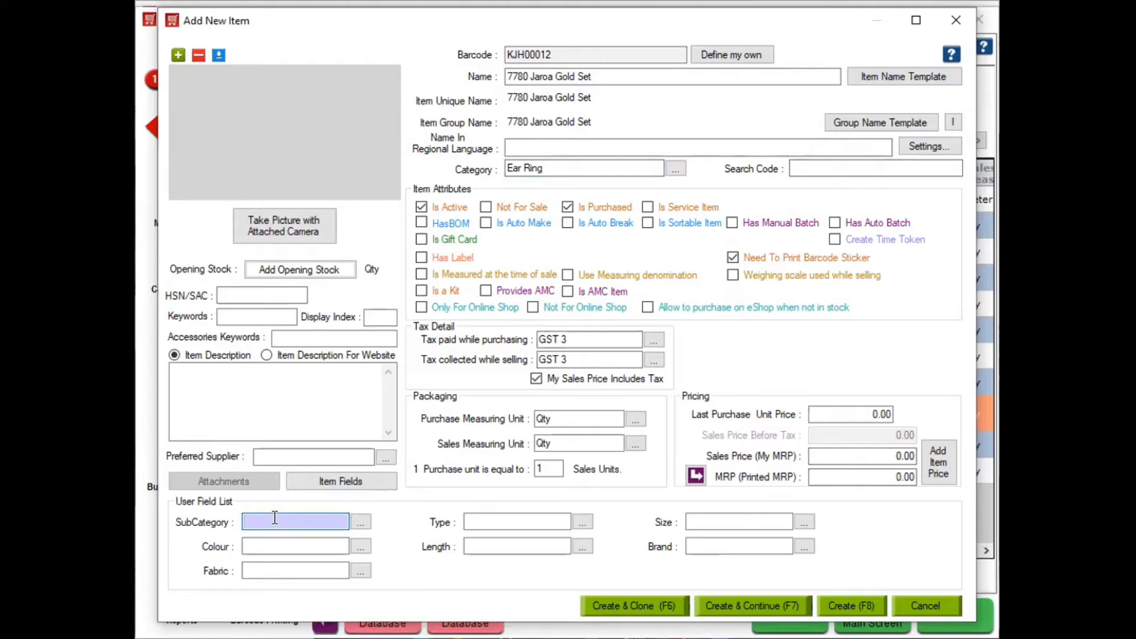
# Add subcategory 5.2 and type 24C to the item, leaving size for later
pyautogui.write('+')
pyautogui.write('5.')
pyautogui.write('2')
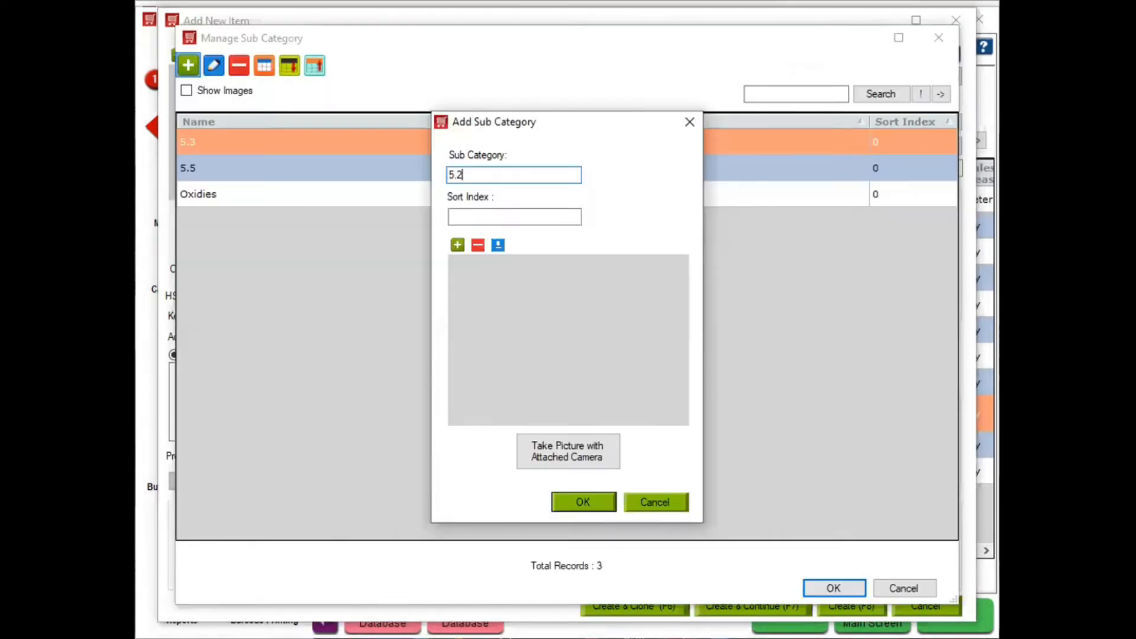
pyautogui.press('Return')
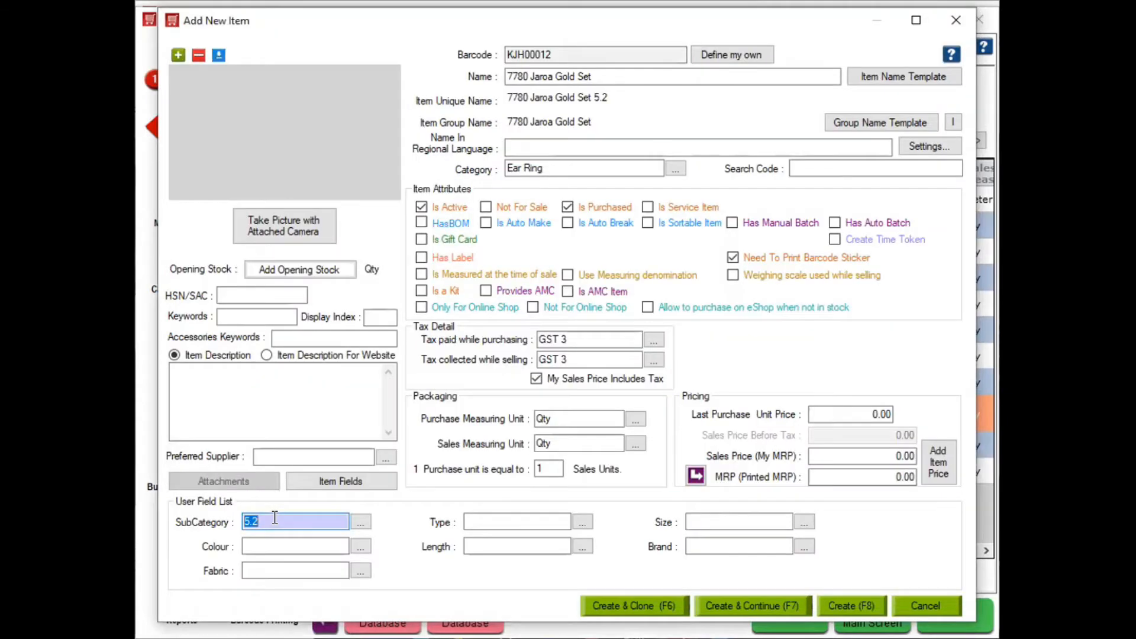
pyautogui.press('Tab')
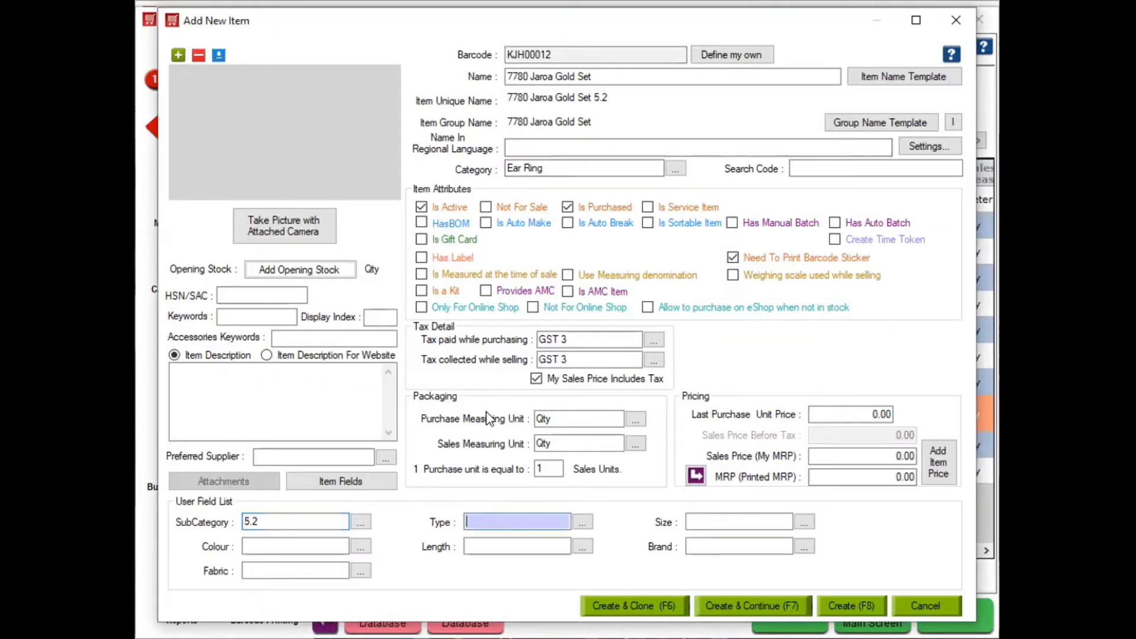
pyautogui.write('+')
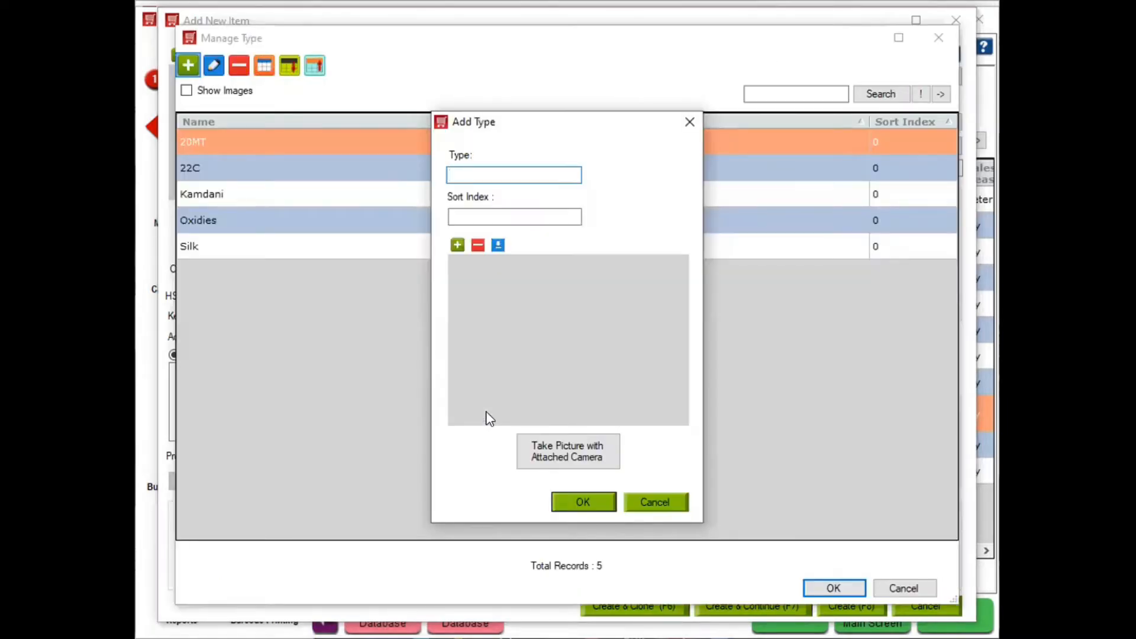
pyautogui.write('24C')
pyautogui.press('Return')
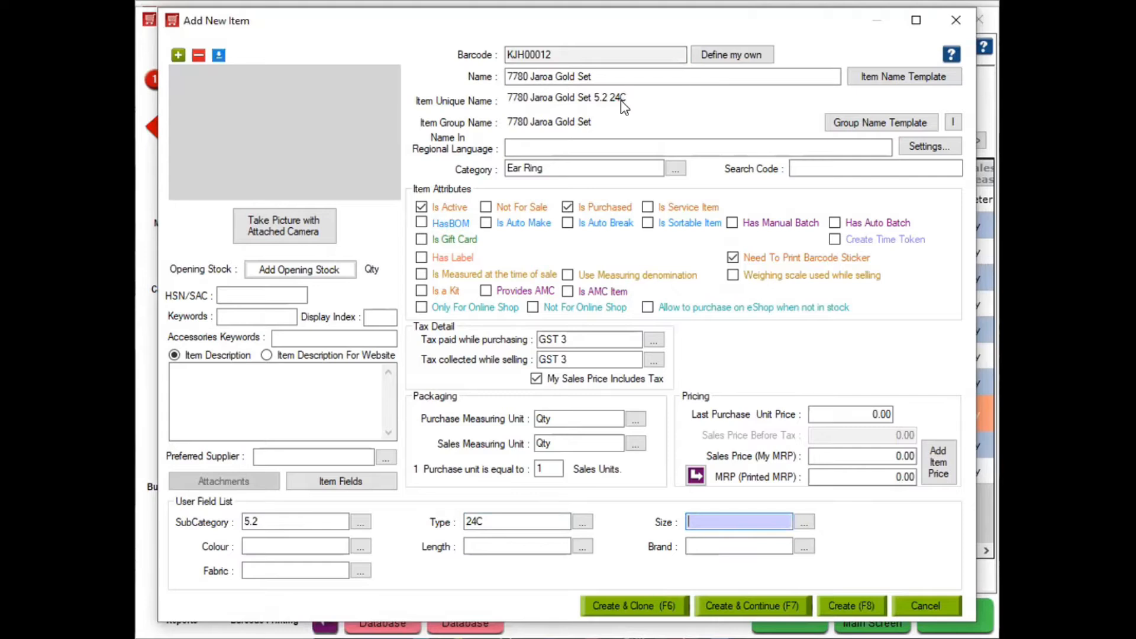
pyautogui.press('Tab')
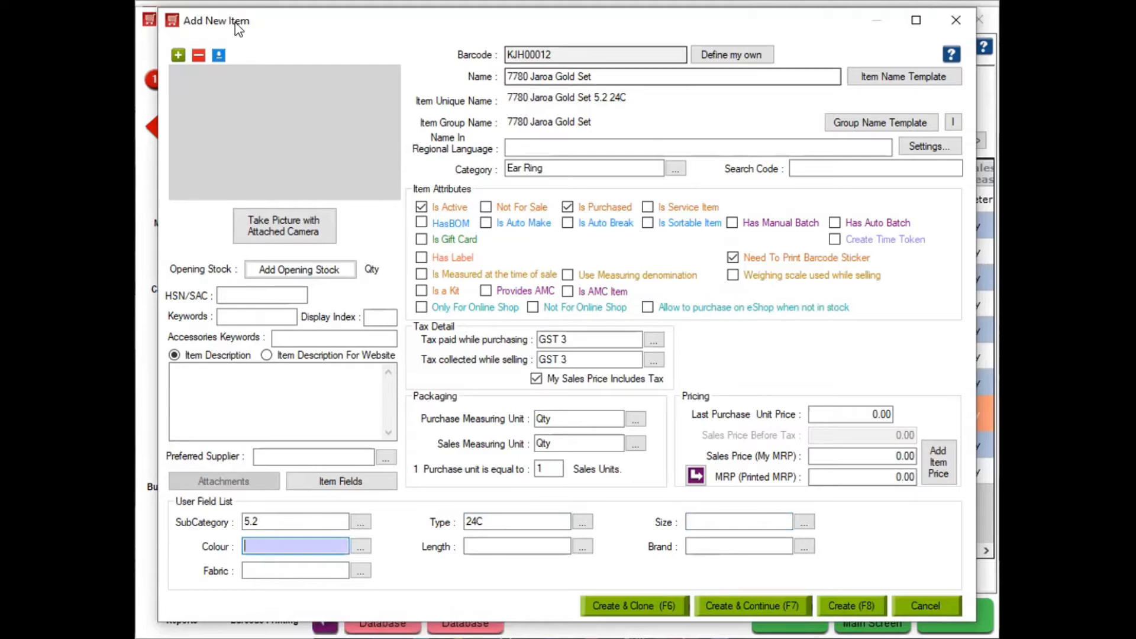
# Attach the Jewl Imi necklace photo to the item
pyautogui.click(179, 54)
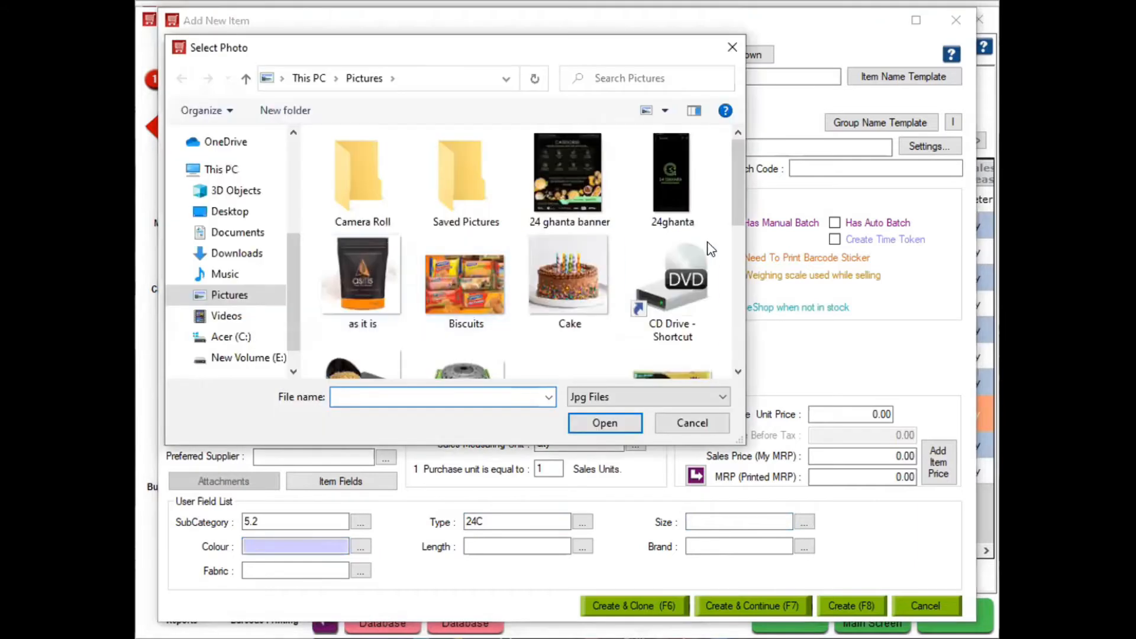
pyautogui.moveTo(734, 185); pyautogui.dragTo(733, 272)
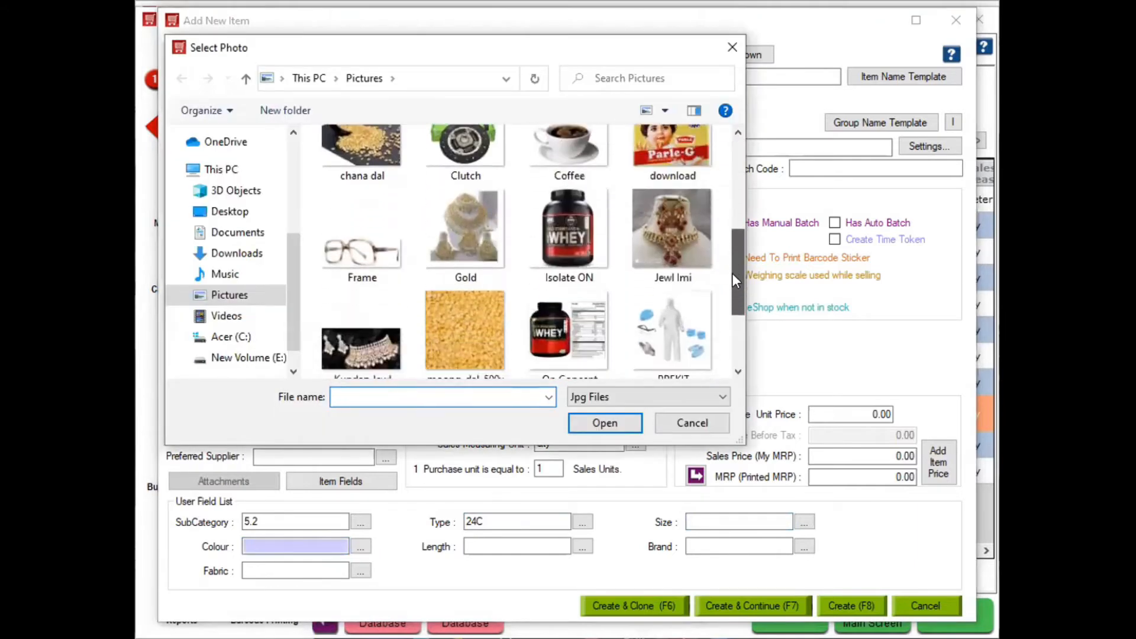
pyautogui.doubleClick(680, 239)
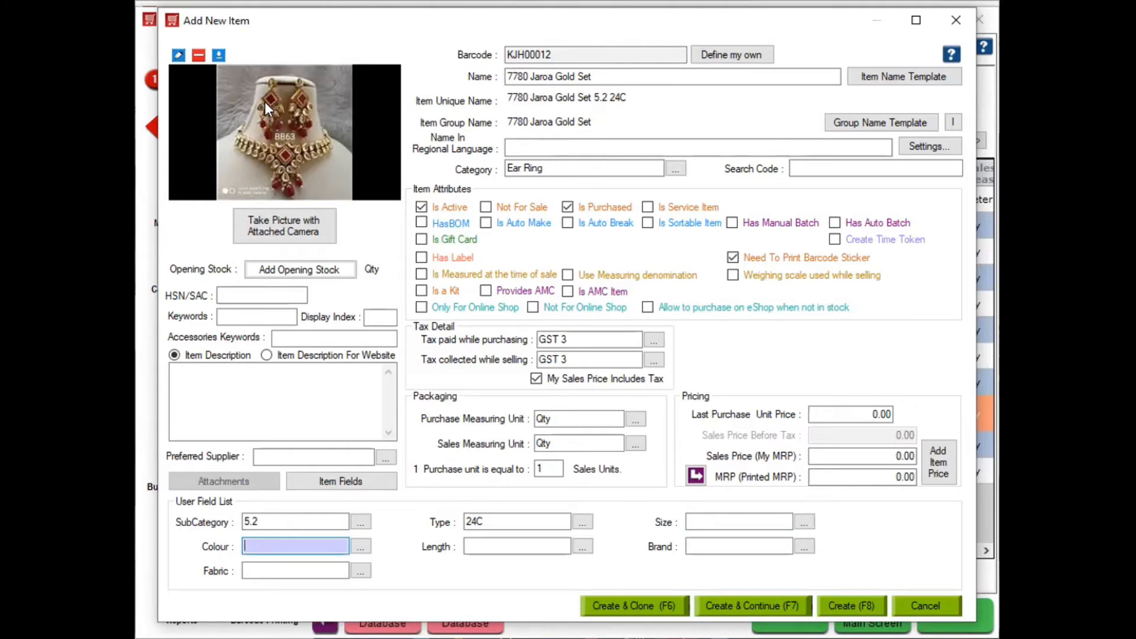
# Add St0.3 as the item's size
pyautogui.click(692, 519)
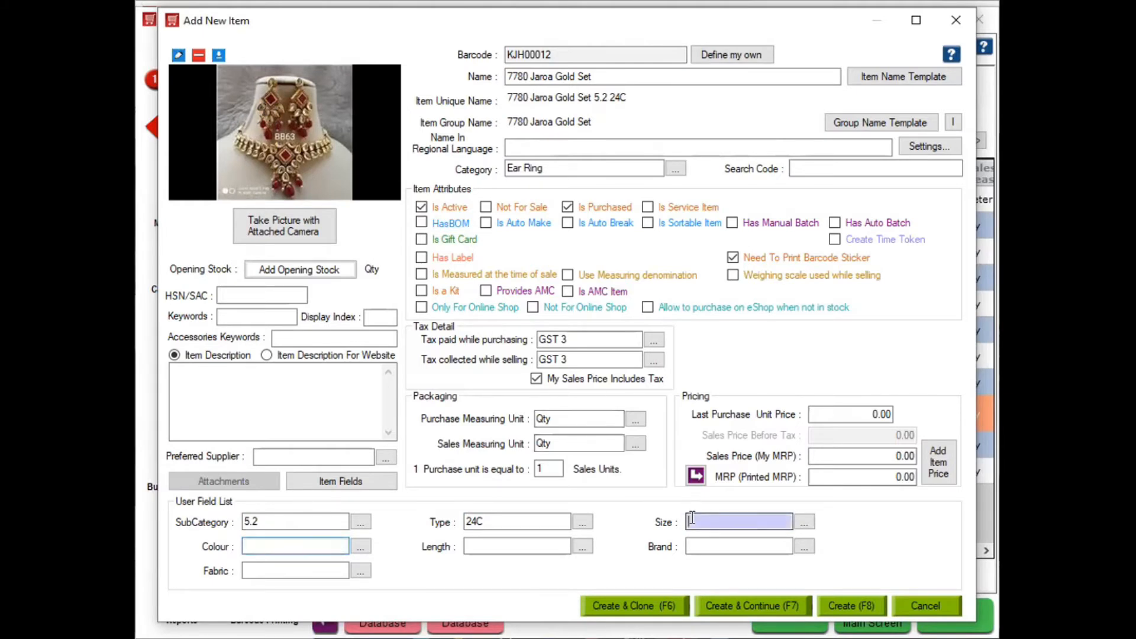
pyautogui.write('4')
pyautogui.press('Return')
pyautogui.write('St')
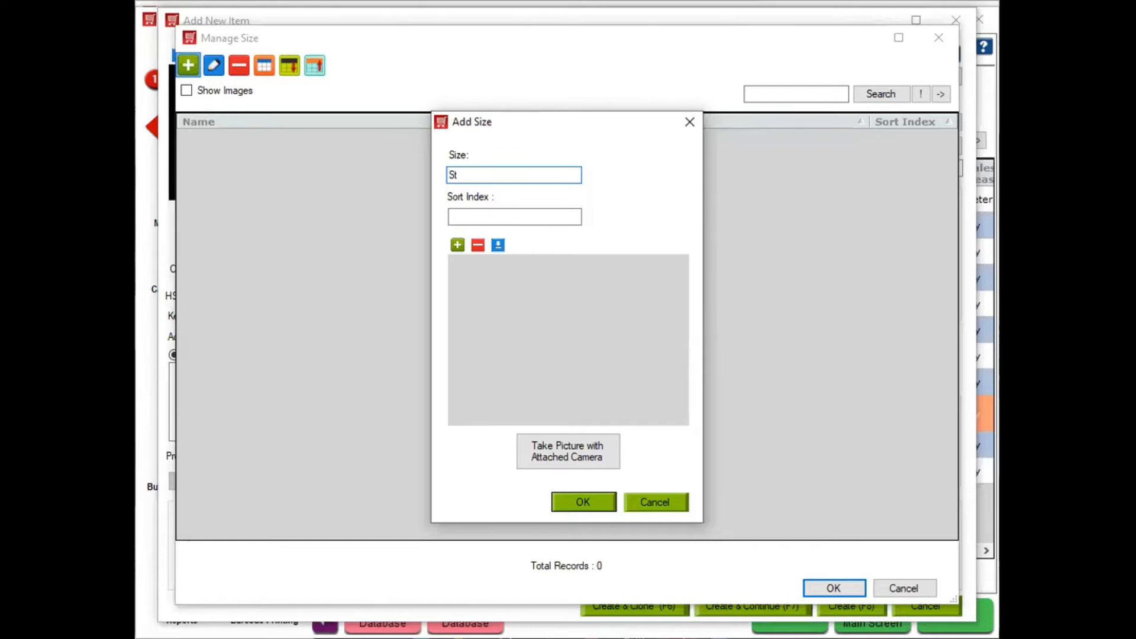
pyautogui.write('0.3')
pyautogui.press('Return')
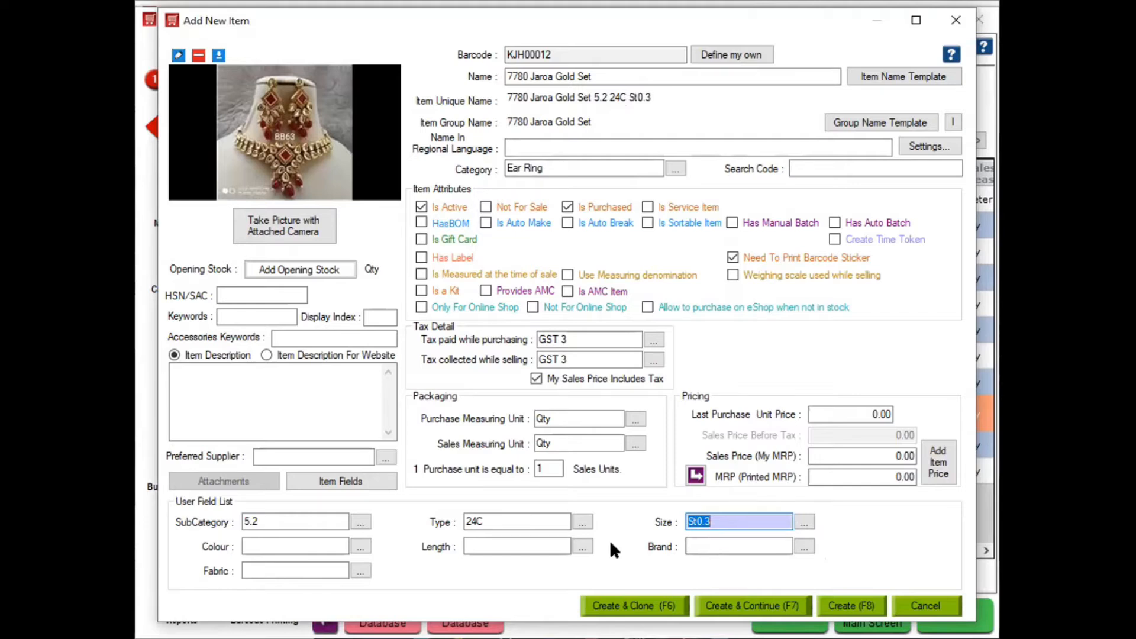
pyautogui.click(838, 453)
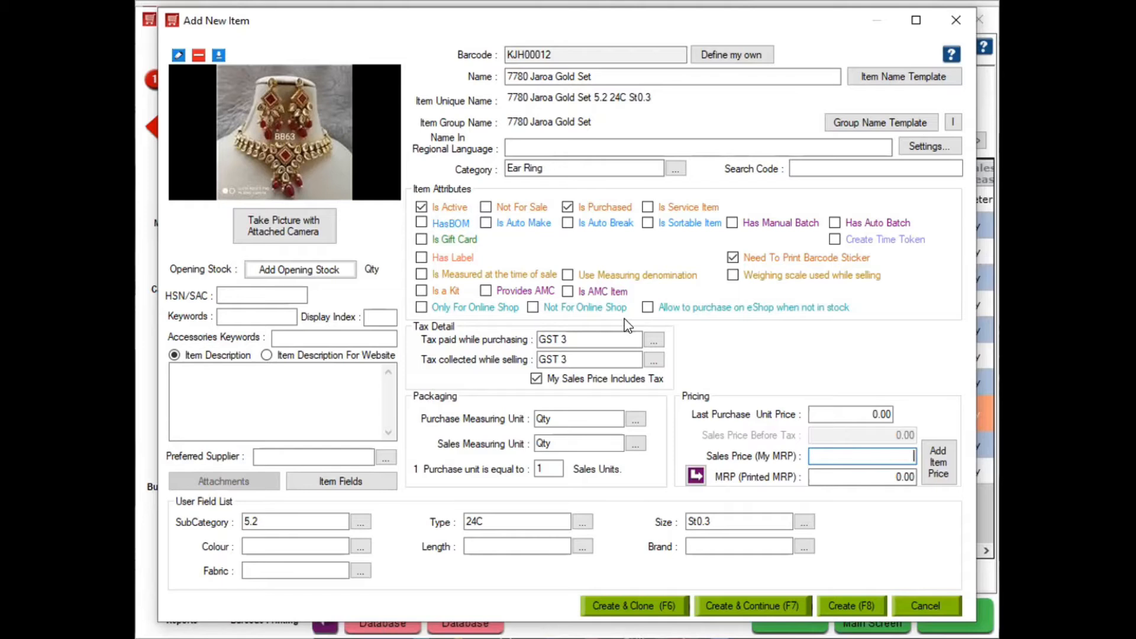
# Record an opening stock of 2 units in the shop's warehouse for the item
pyautogui.click(275, 267)
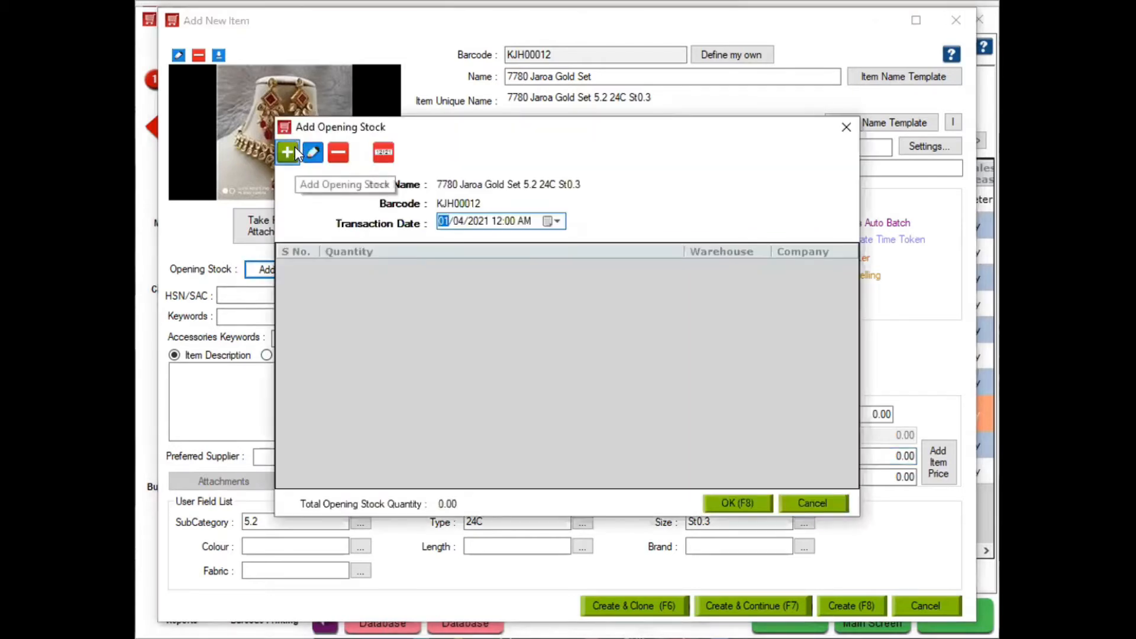
pyautogui.click(287, 152)
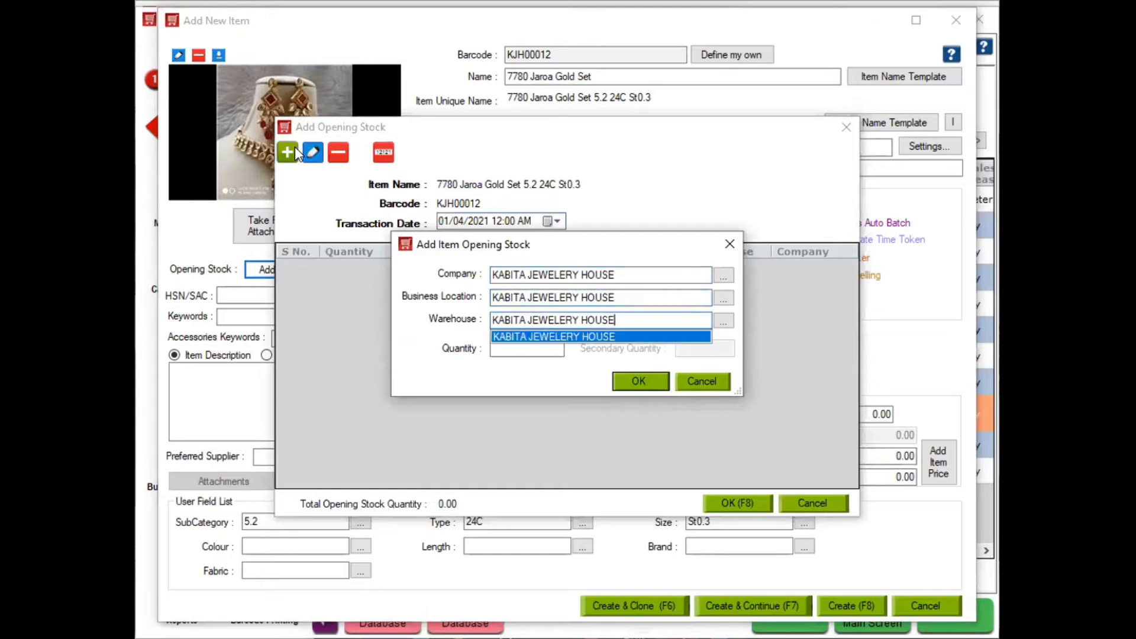
pyautogui.press('Tab')
pyautogui.write('2')
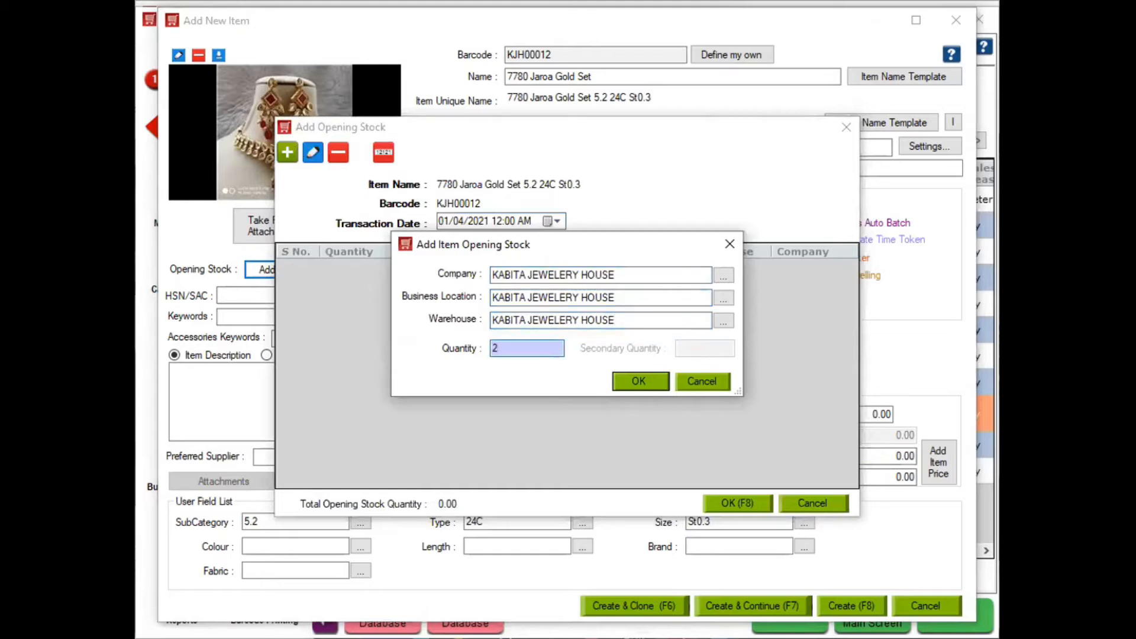
pyautogui.click(649, 382)
pyautogui.click(649, 381)
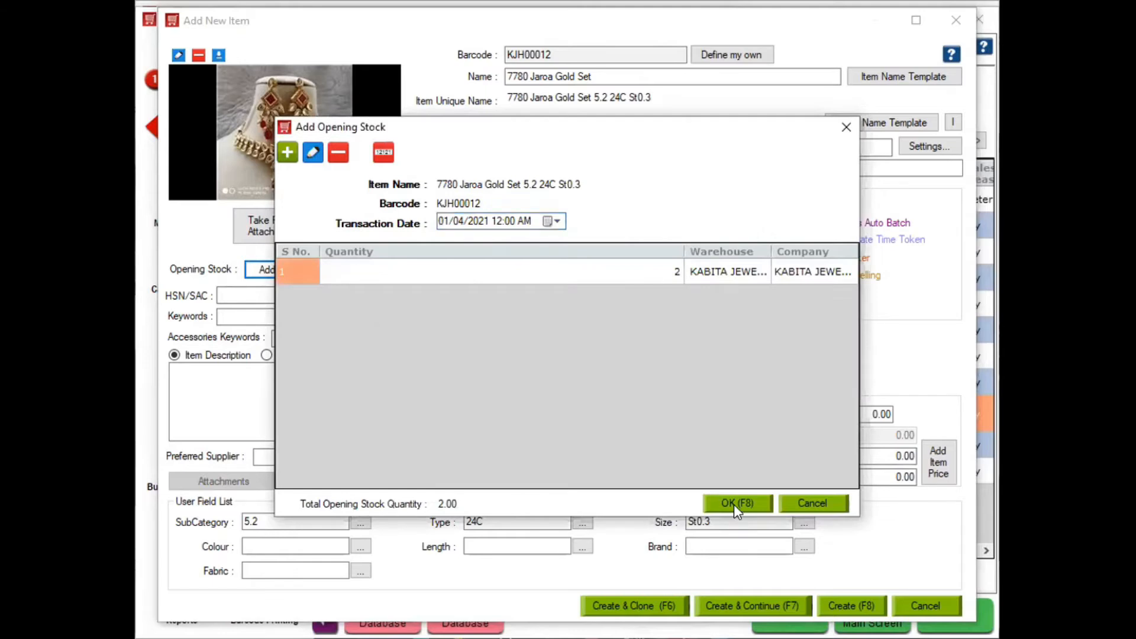
pyautogui.click(734, 504)
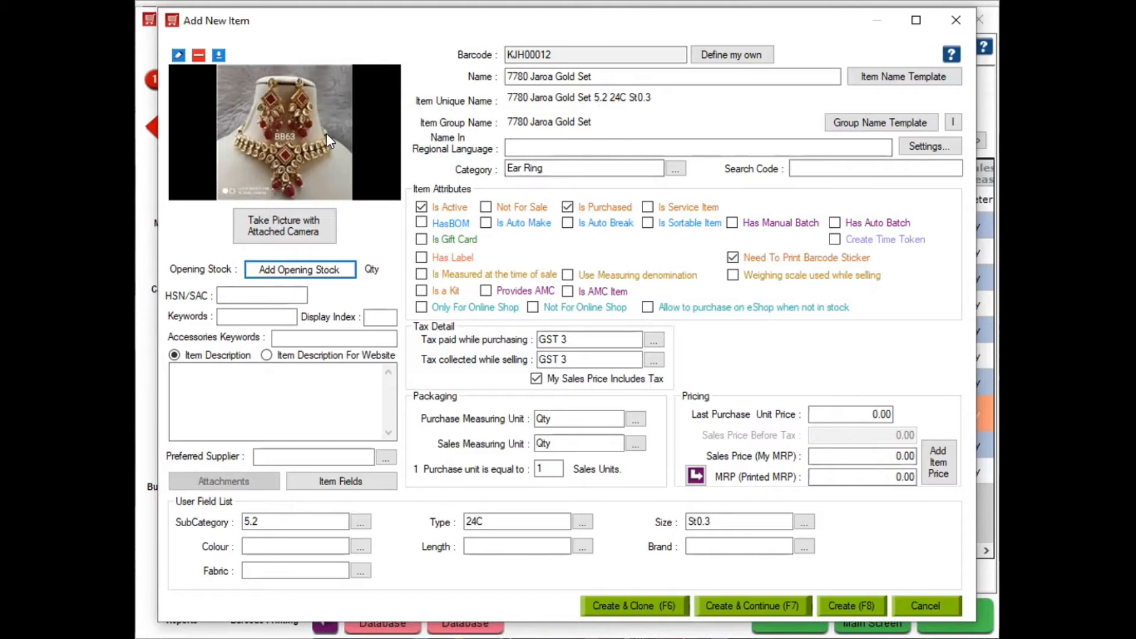
# Set the item's colour to Red, then create it and start a clone, keeping zero sales price
pyautogui.click(276, 547)
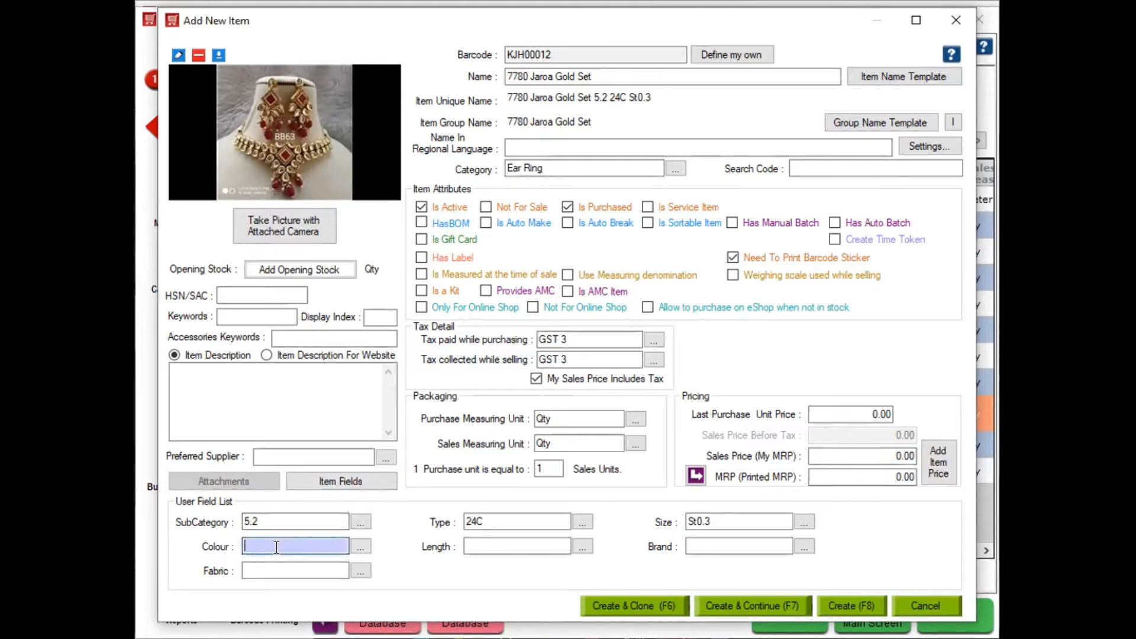
pyautogui.write('Red')
pyautogui.press('Tab')
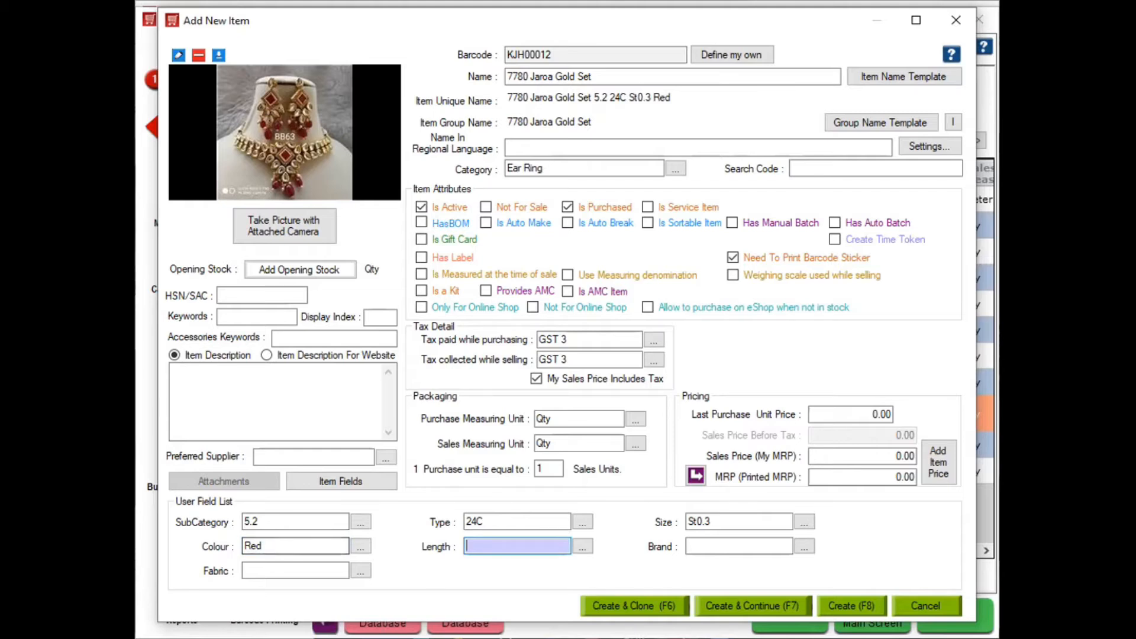
pyautogui.click(629, 605)
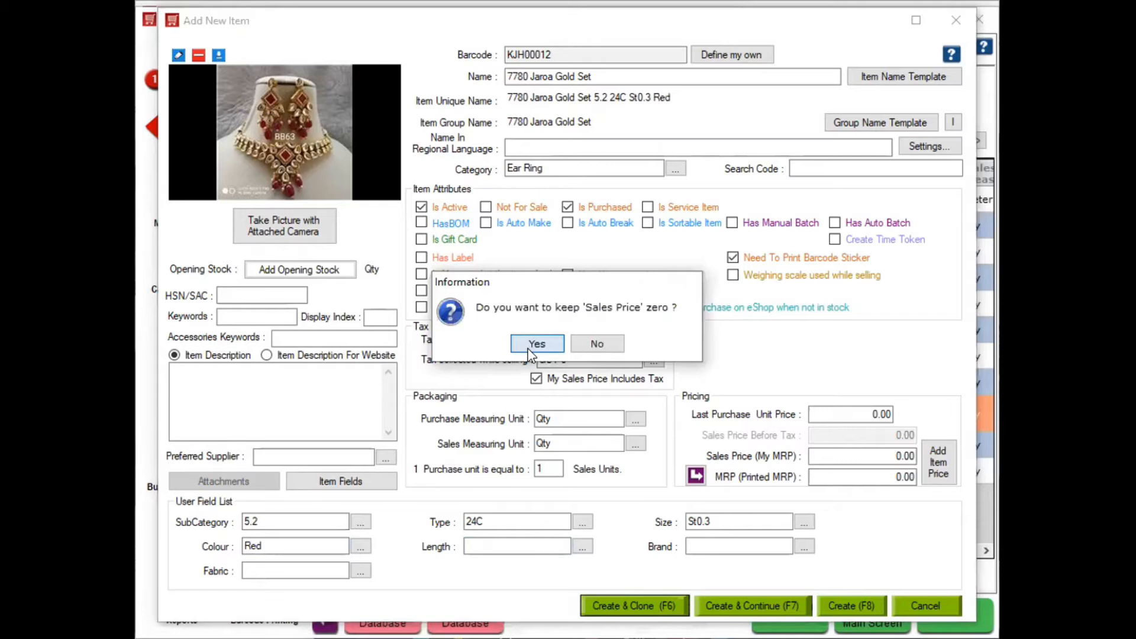
pyautogui.click(537, 343)
pyautogui.click(565, 343)
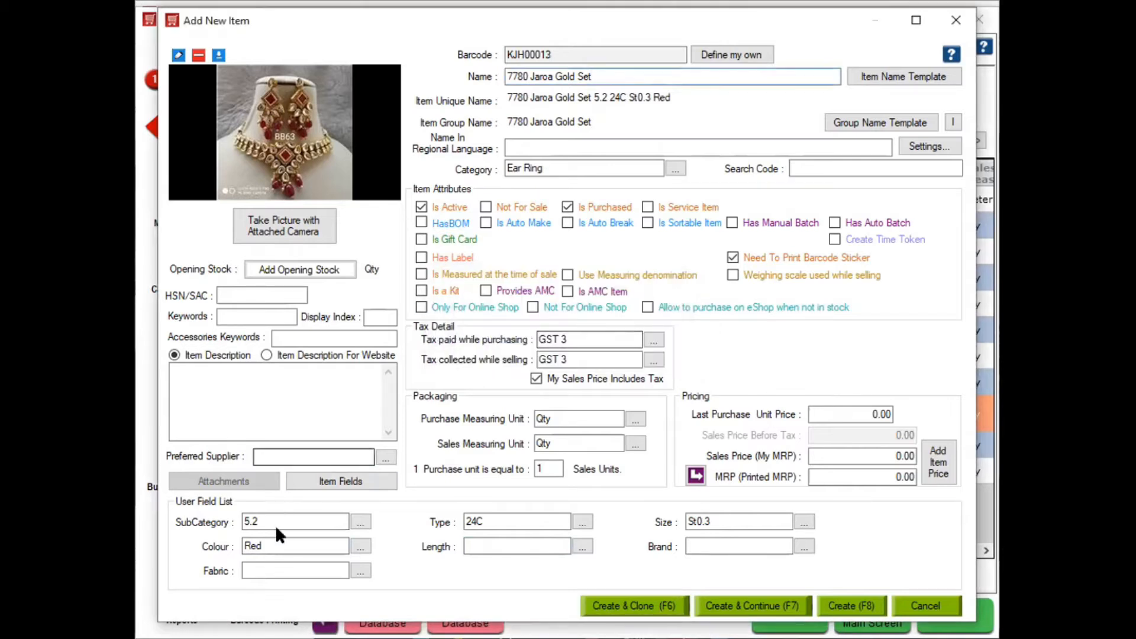
# Change the clone's subcategory to 5.7 and create it as a second item
pyautogui.moveTo(266, 519); pyautogui.dragTo(211, 523)
pyautogui.write('+')
pyautogui.press('Return')
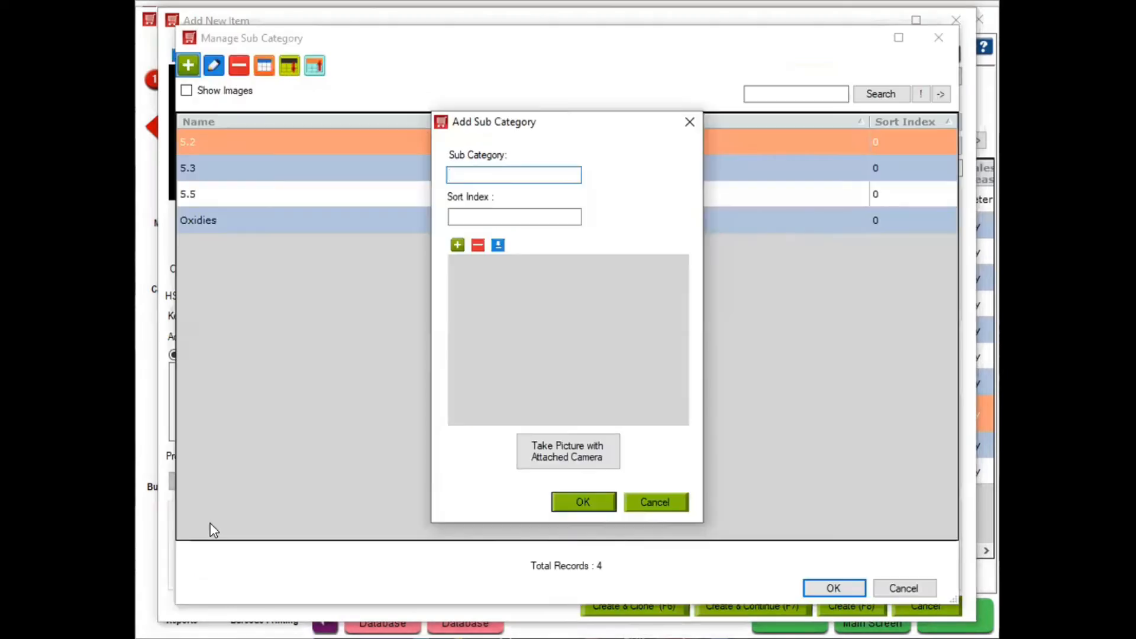
pyautogui.write('5')
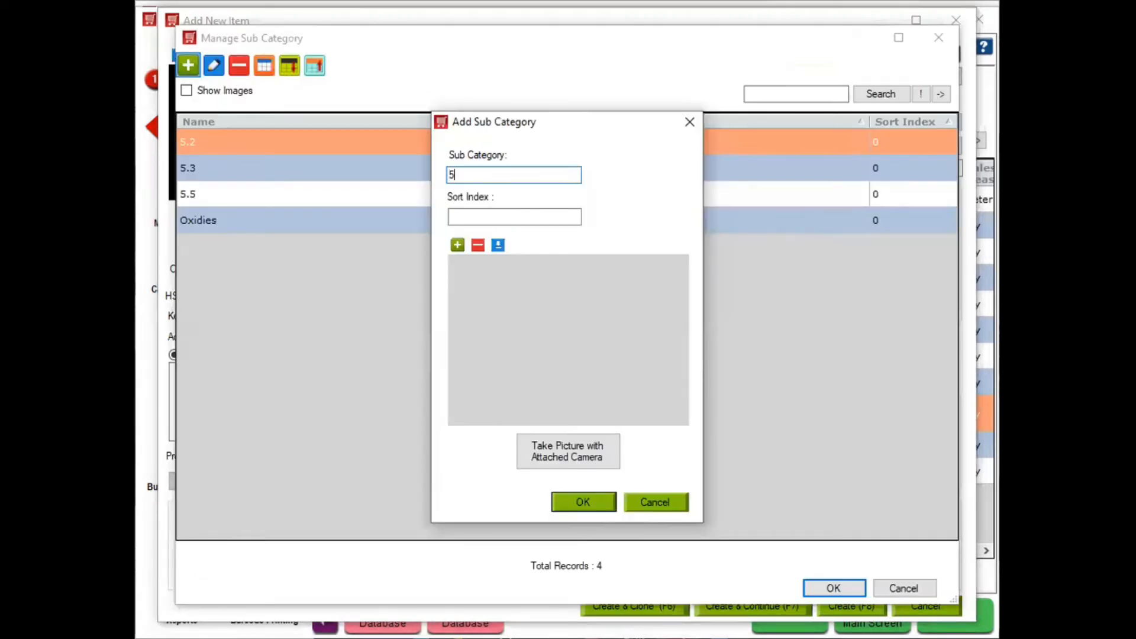
pyautogui.write('.7')
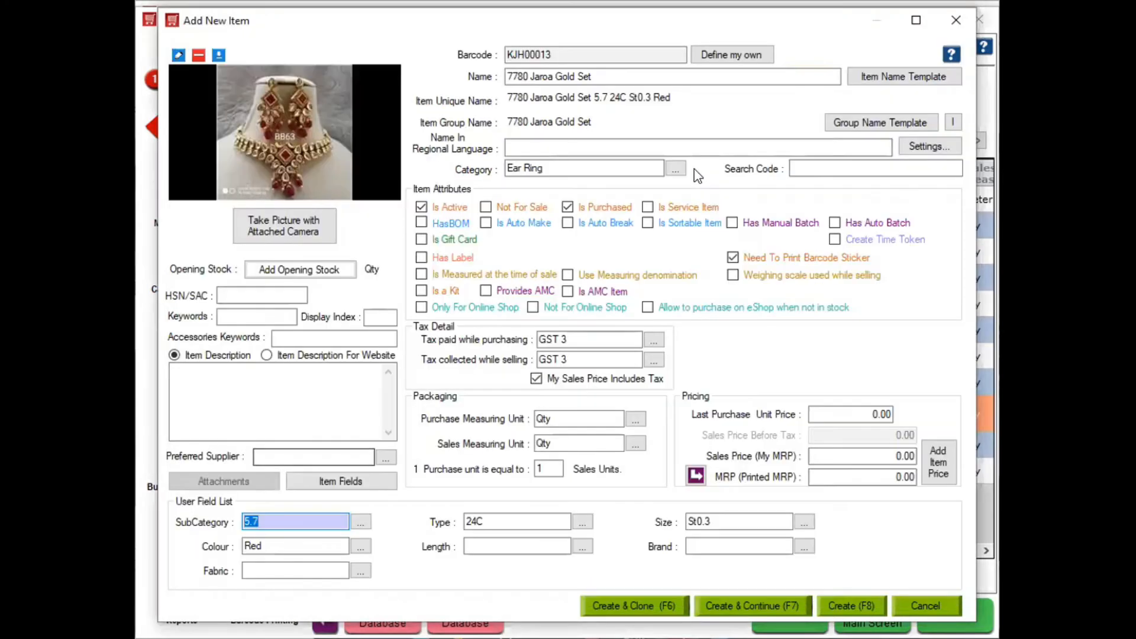
pyautogui.click(854, 606)
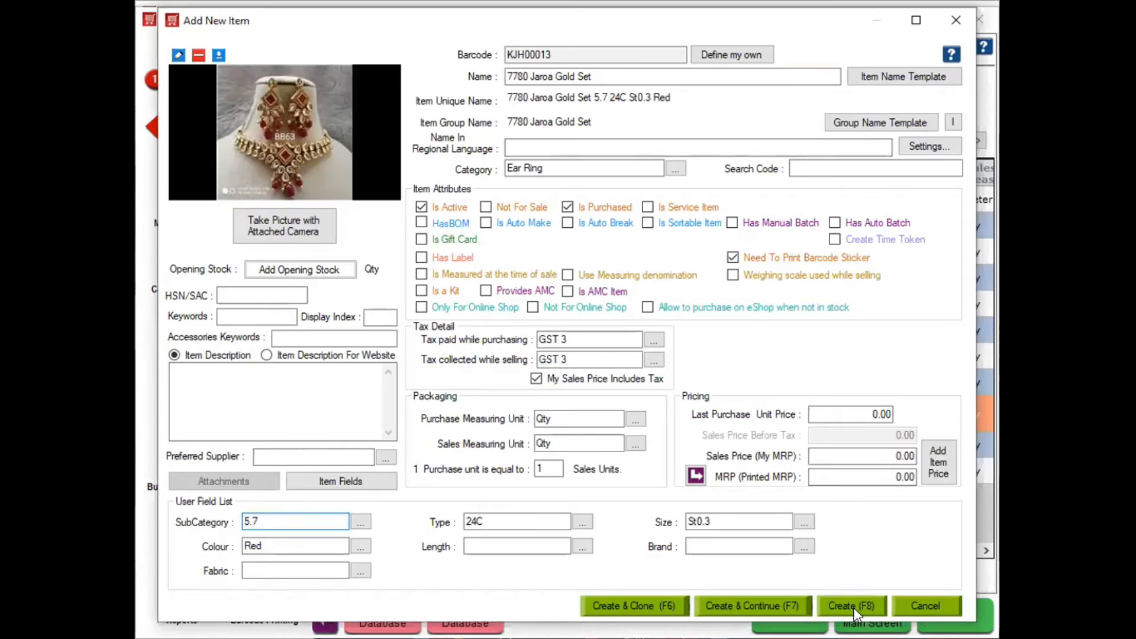
pyautogui.click(546, 345)
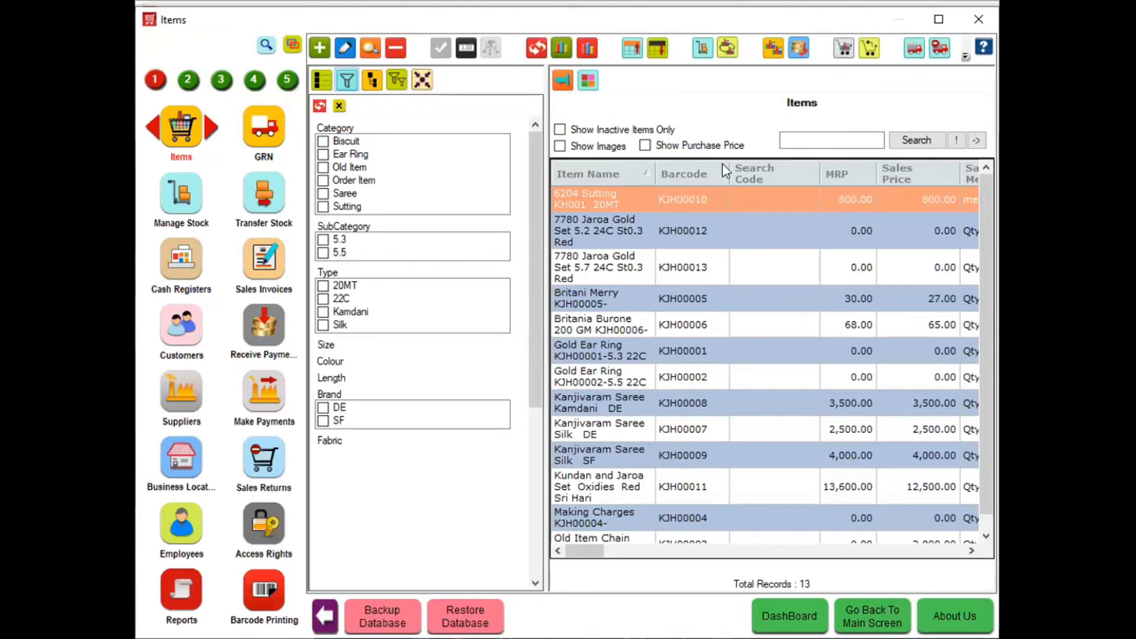
# Filter the Items list to 7780 with images shown, then go to Barcode Printing
pyautogui.click(825, 139)
pyautogui.write('7780')
pyautogui.press('Return')
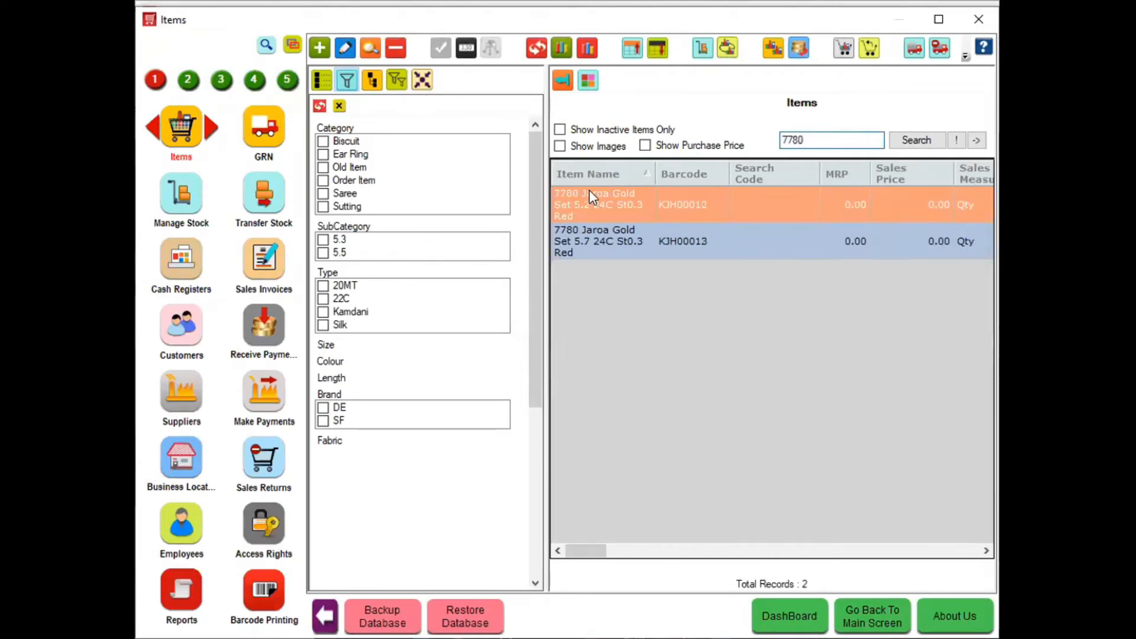
pyautogui.click(584, 150)
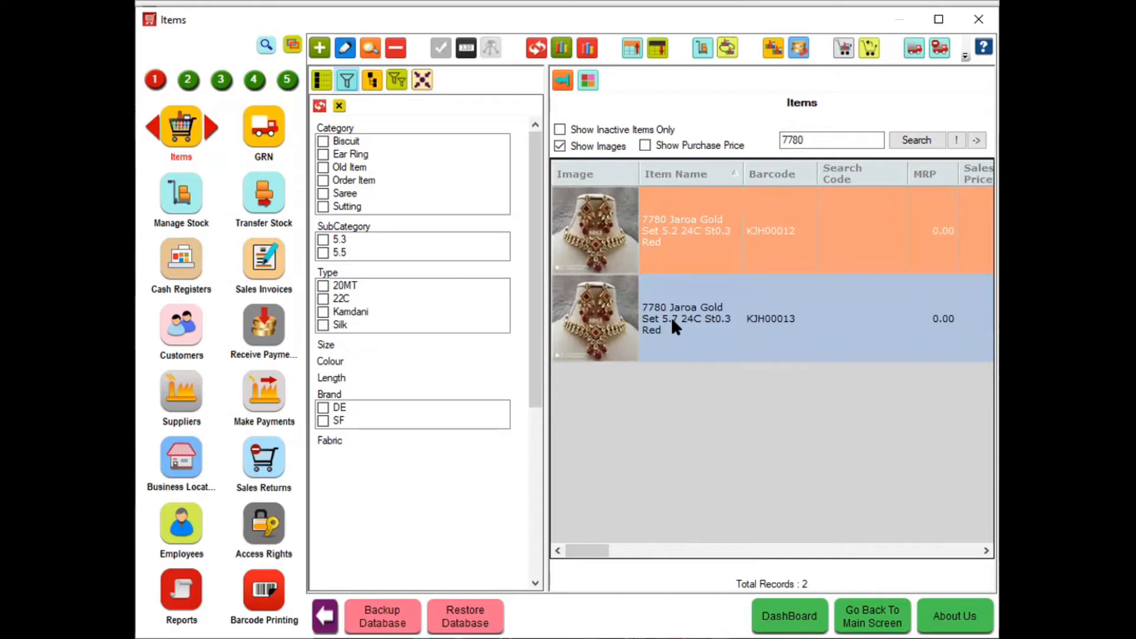
pyautogui.click(264, 590)
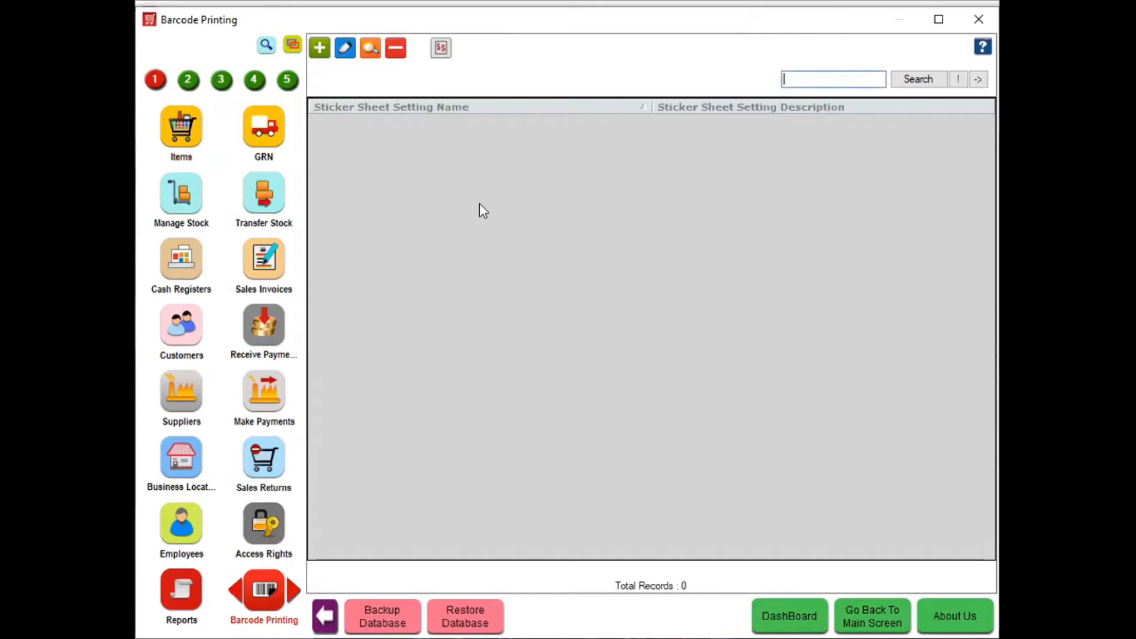
# Create a new sticker sheet setting using the Sticker - 48mmX24mm design
pyautogui.click(320, 47)
pyautogui.click(363, 144)
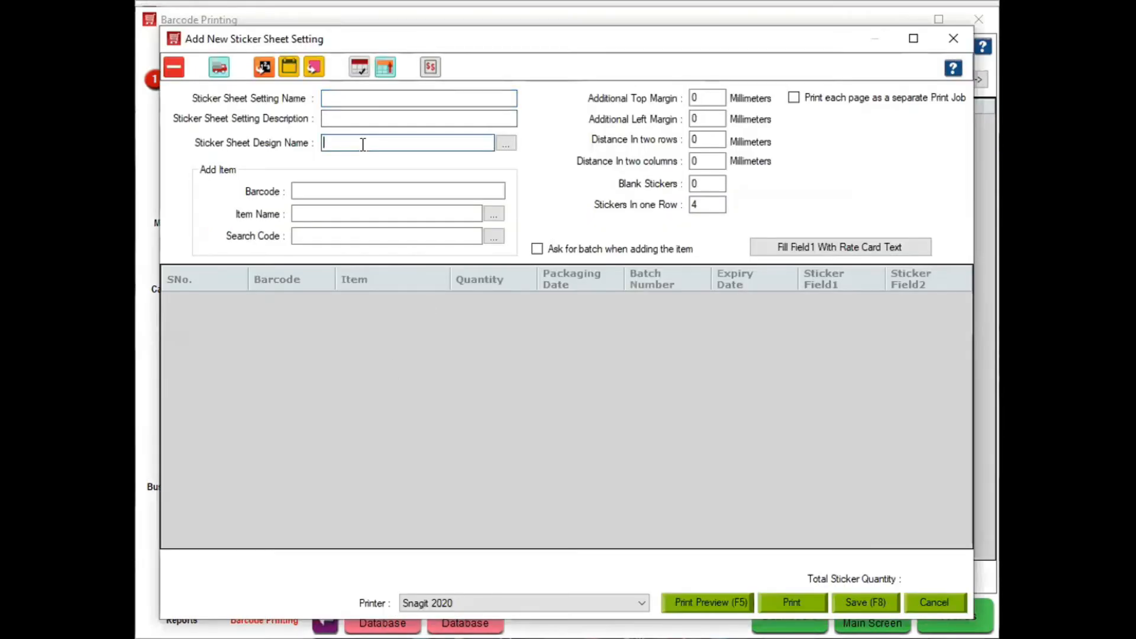
pyautogui.press('Down')
pyautogui.press('Down')
pyautogui.press('Down')
pyautogui.press('Down')
pyautogui.press('Down')
pyautogui.press('Down')
pyautogui.press('Down')
pyautogui.press('Down')
pyautogui.press('Down')
pyautogui.press('Down')
pyautogui.press('Down')
pyautogui.press('Down')
pyautogui.press('Up')
pyautogui.press('Up')
pyautogui.press('Up')
pyautogui.press('Up')
pyautogui.press('Up')
pyautogui.press('Down')
pyautogui.press('Down')
pyautogui.press('Down')
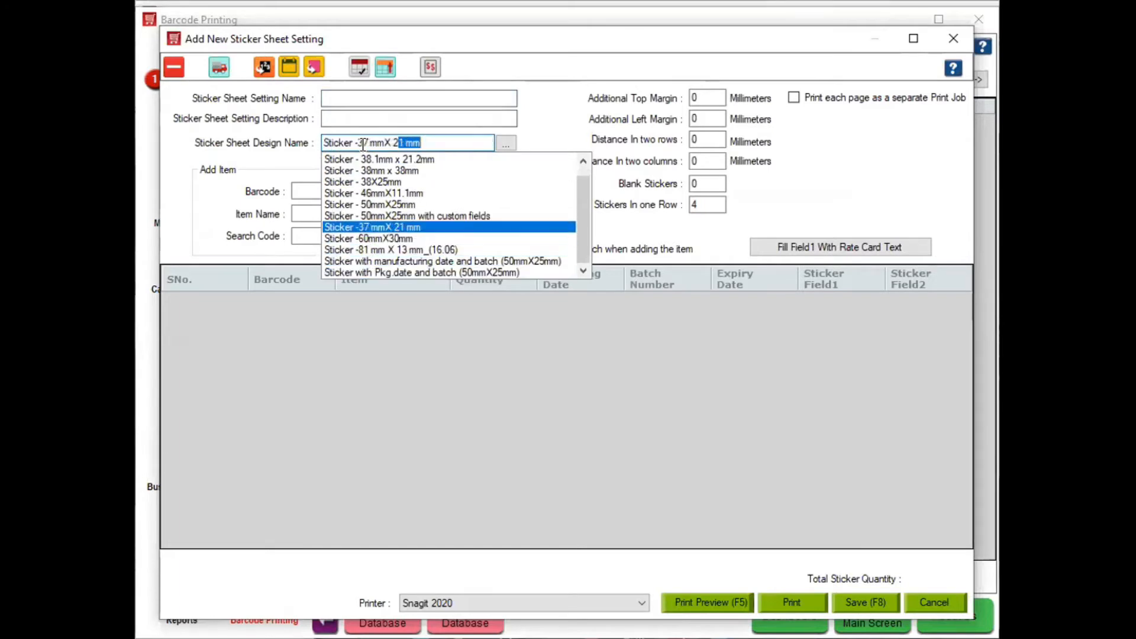
pyautogui.press('Return')
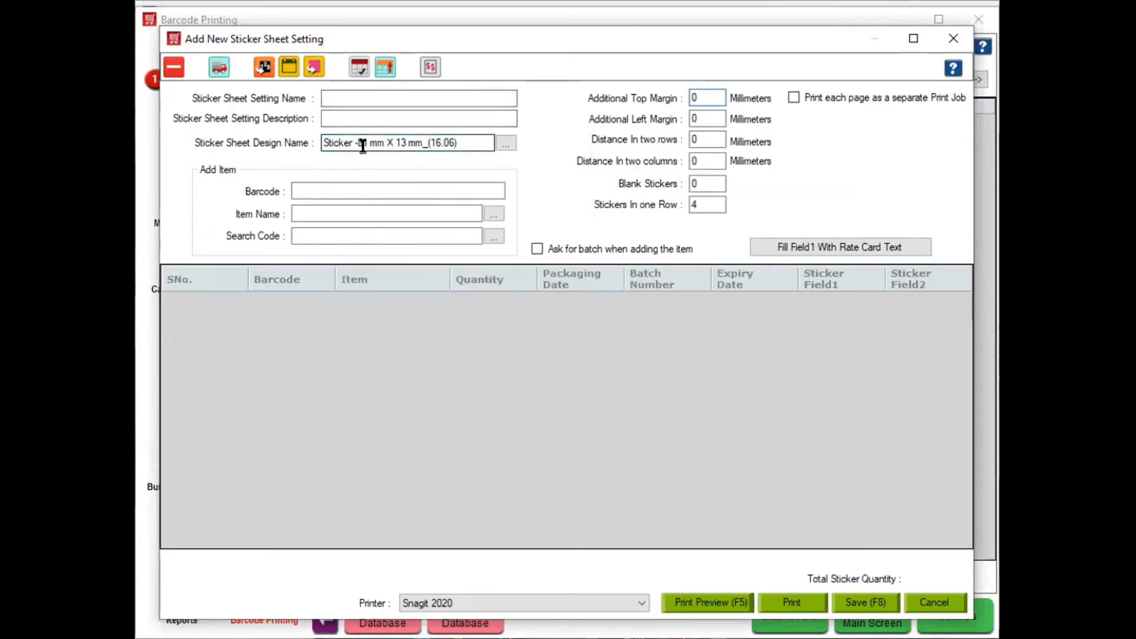
pyautogui.moveTo(459, 141); pyautogui.dragTo(314, 144)
pyautogui.press('BackSpace')
pyautogui.press('Down')
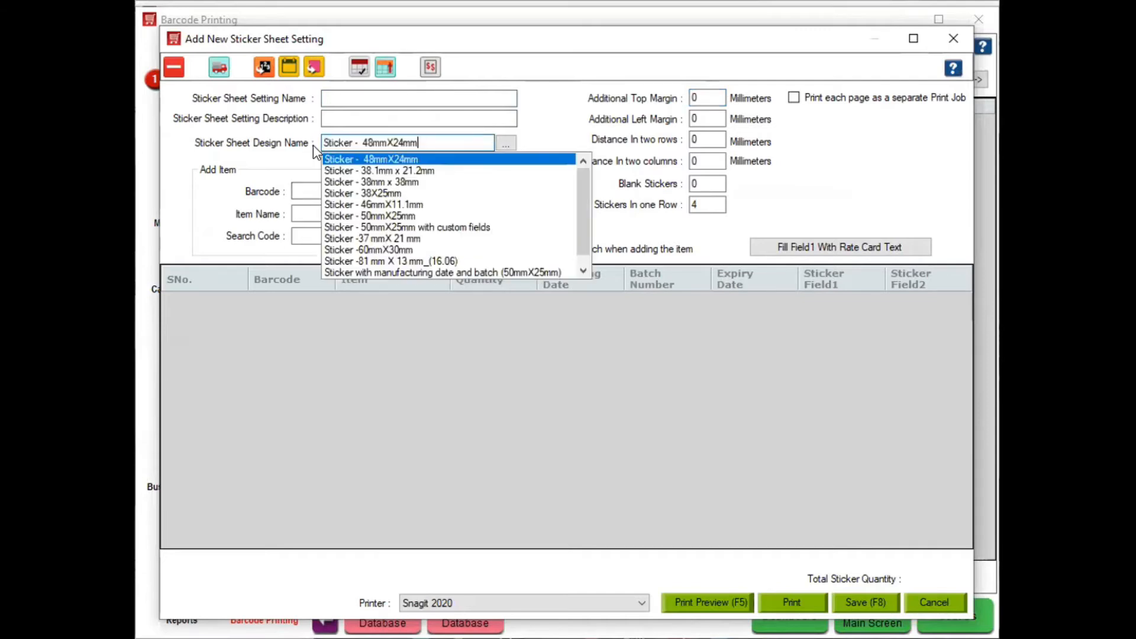
pyautogui.press('Return')
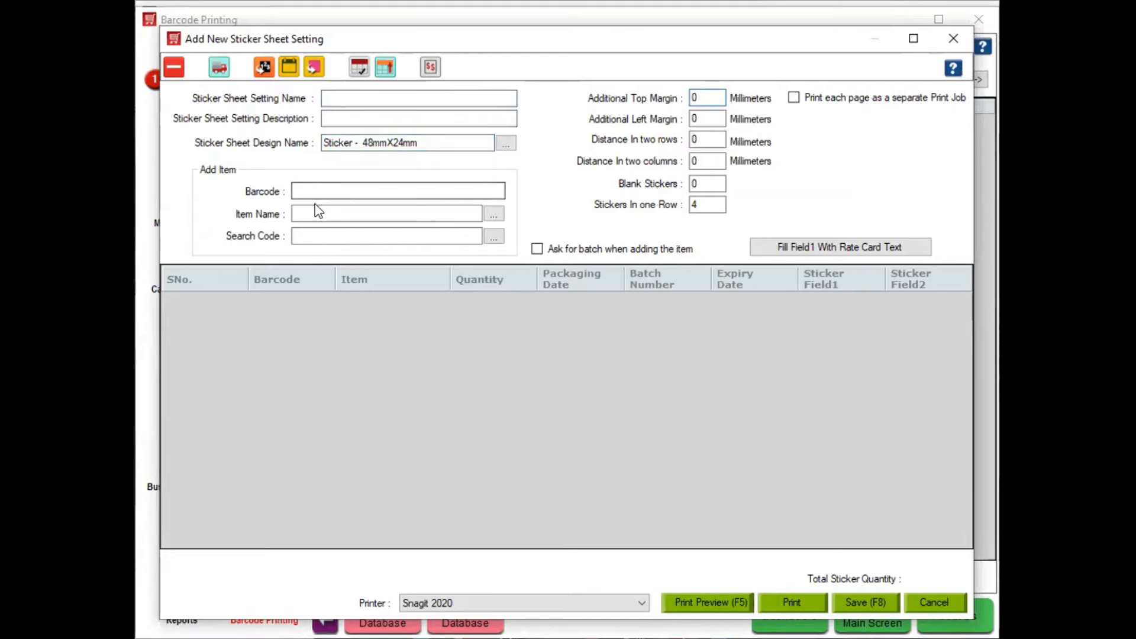
# Add the Jaroa Gold Set 5.2 and 5.7 items, each with quantity 2
pyautogui.click(316, 207)
pyautogui.press('Down')
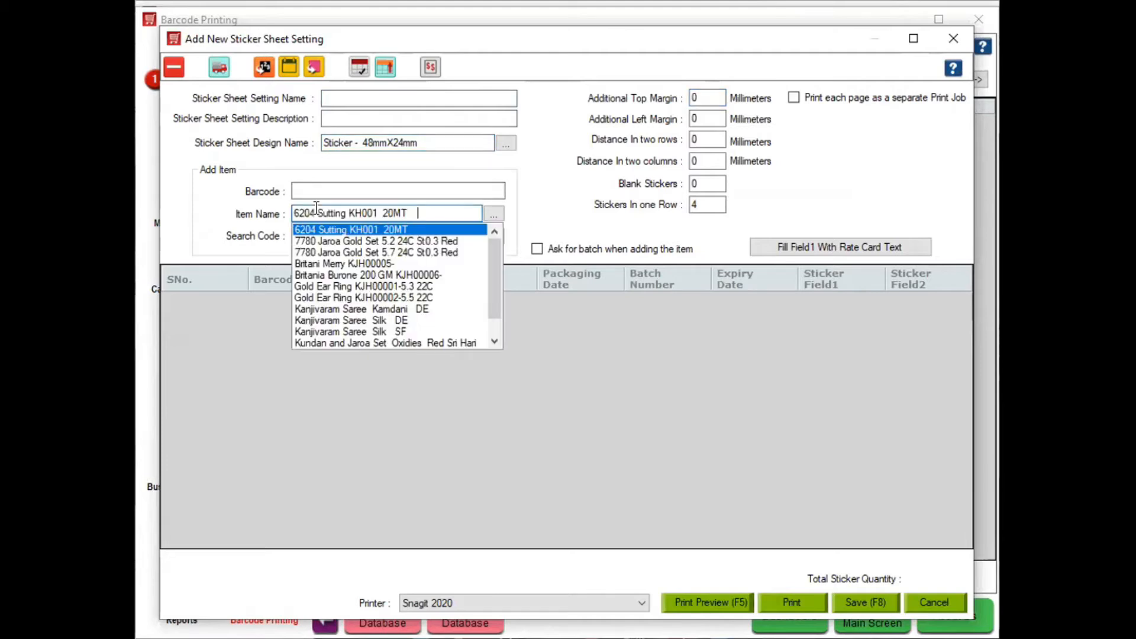
pyautogui.press('Down')
pyautogui.press('Return')
pyautogui.press('Down')
pyautogui.press('Down')
pyautogui.press('Down')
pyautogui.press('Return')
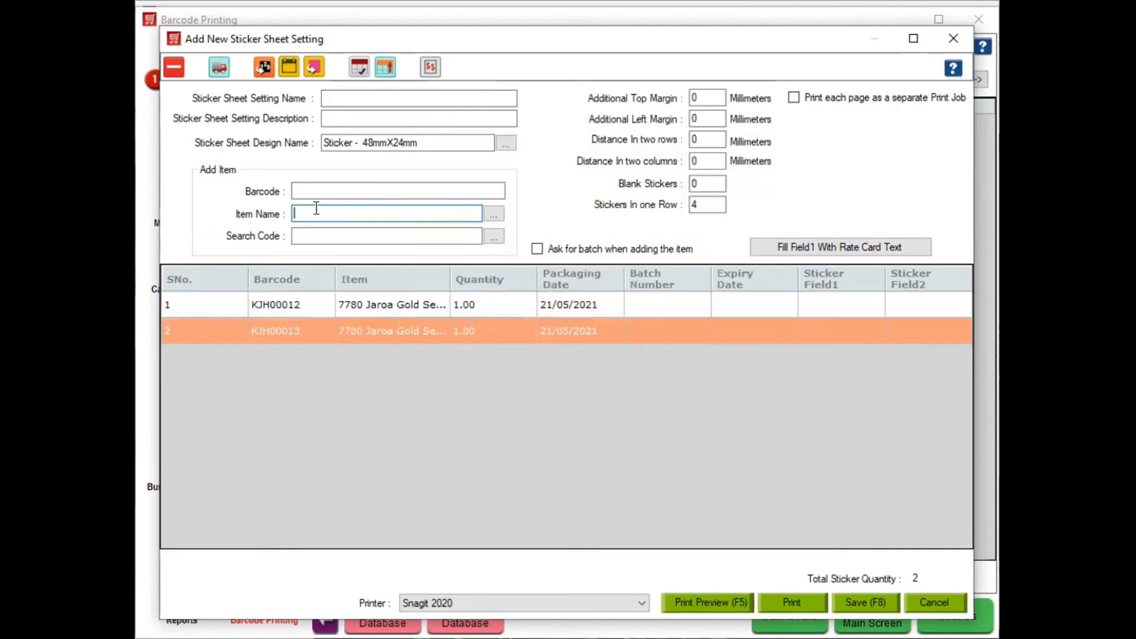
pyautogui.click(499, 310)
pyautogui.press('BackSpace')
pyautogui.press('BackSpace')
pyautogui.press('BackSpace')
pyautogui.press('BackSpace')
pyautogui.write('2')
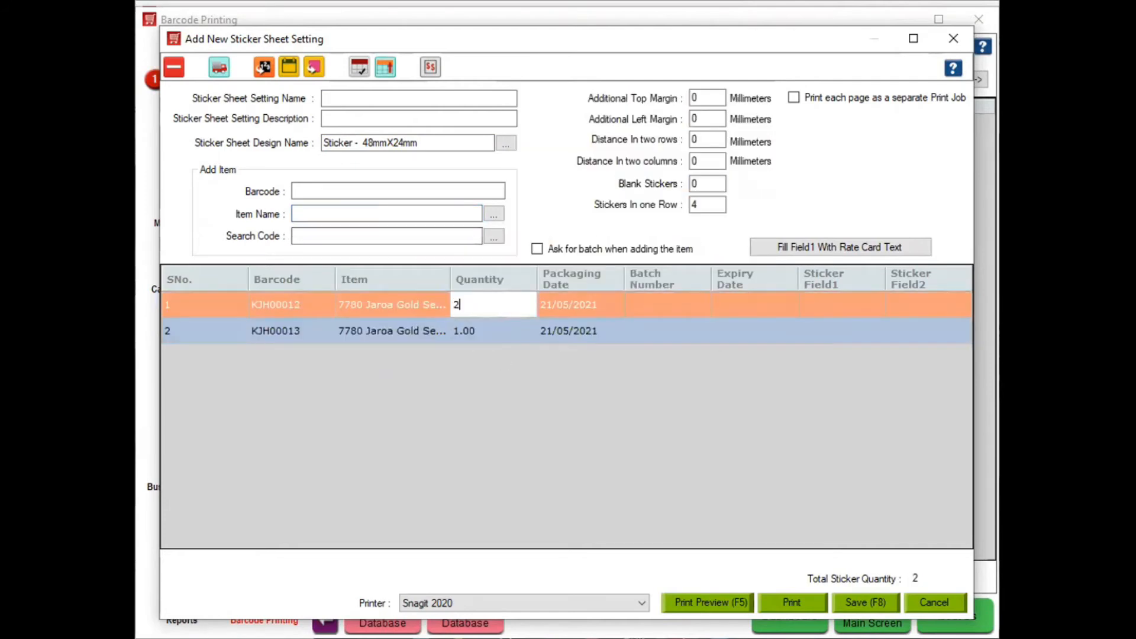
pyautogui.click(507, 327)
pyautogui.press('BackSpace')
pyautogui.press('BackSpace')
pyautogui.press('BackSpace')
pyautogui.press('BackSpace')
pyautogui.write('2')
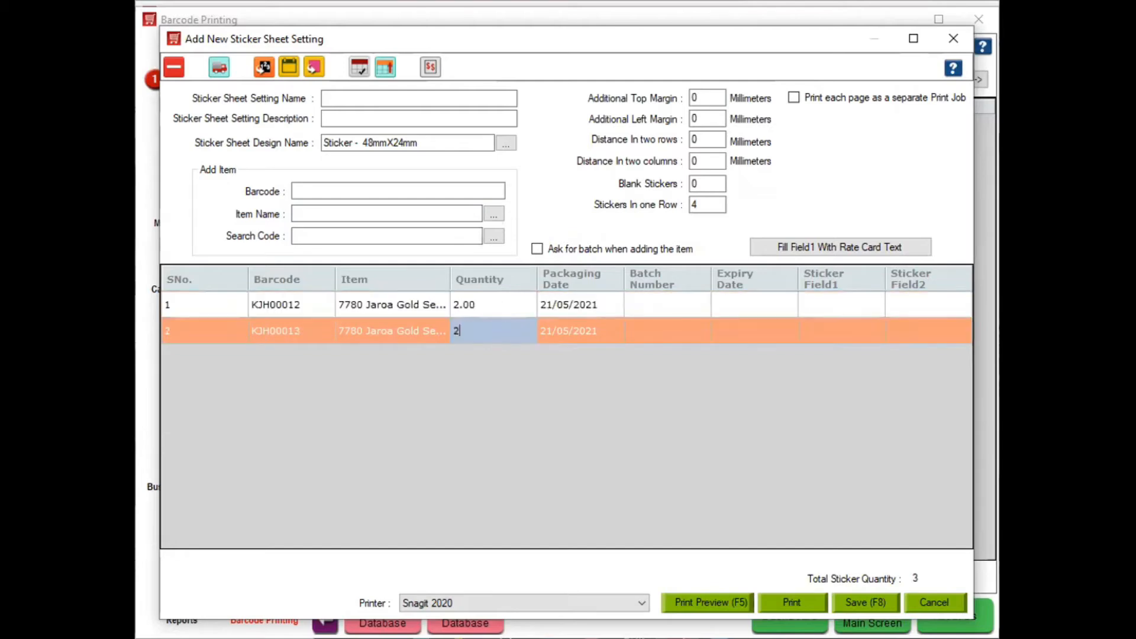
pyautogui.click(320, 211)
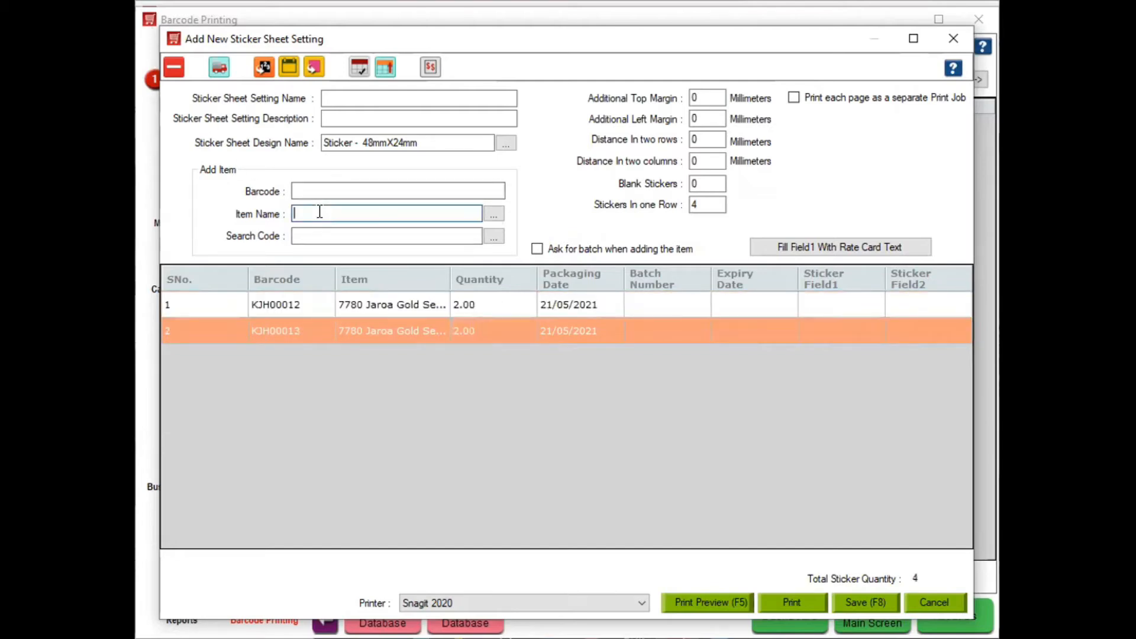
# Add the Kundan and Jaroa Set Oxidies Red Sri Hari item with quantity 3
pyautogui.press('Down')
pyautogui.press('Down')
pyautogui.press('Down')
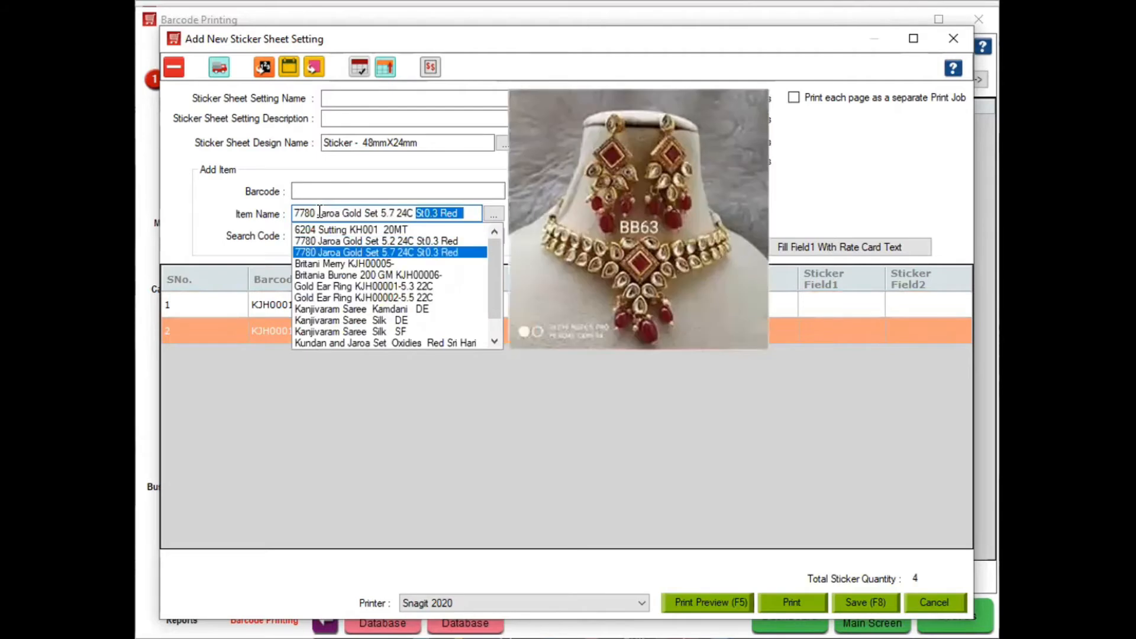
pyautogui.press('Down')
pyautogui.press('Down')
pyautogui.press('Down')
pyautogui.press('Down')
pyautogui.press('Down')
pyautogui.press('Down')
pyautogui.press('Down')
pyautogui.press('Down')
pyautogui.press('Down')
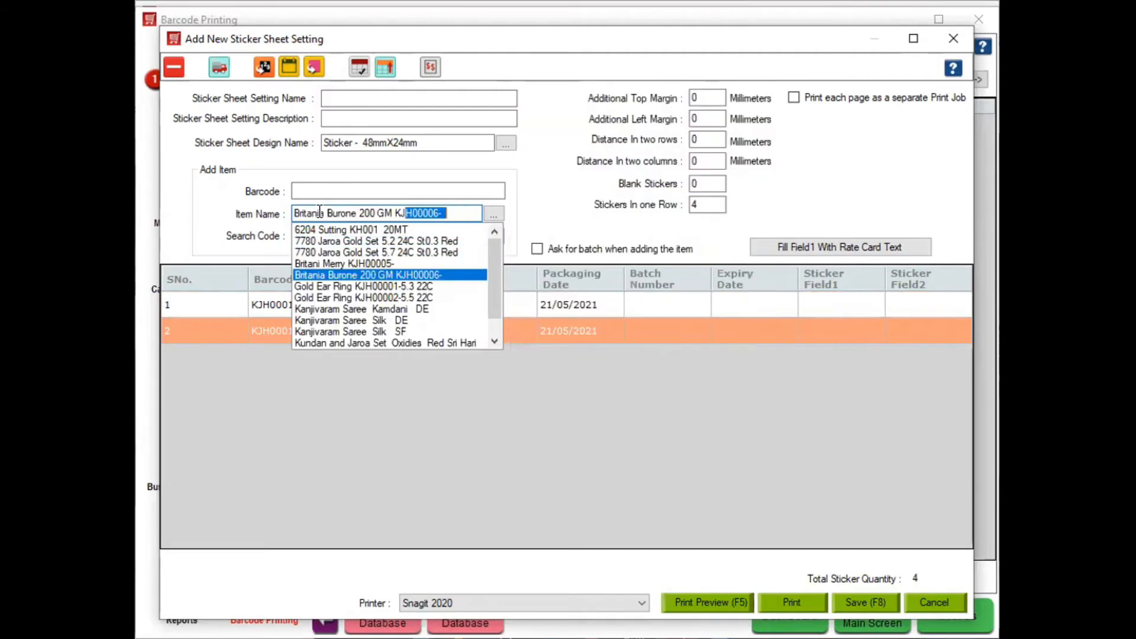
pyautogui.press('Up')
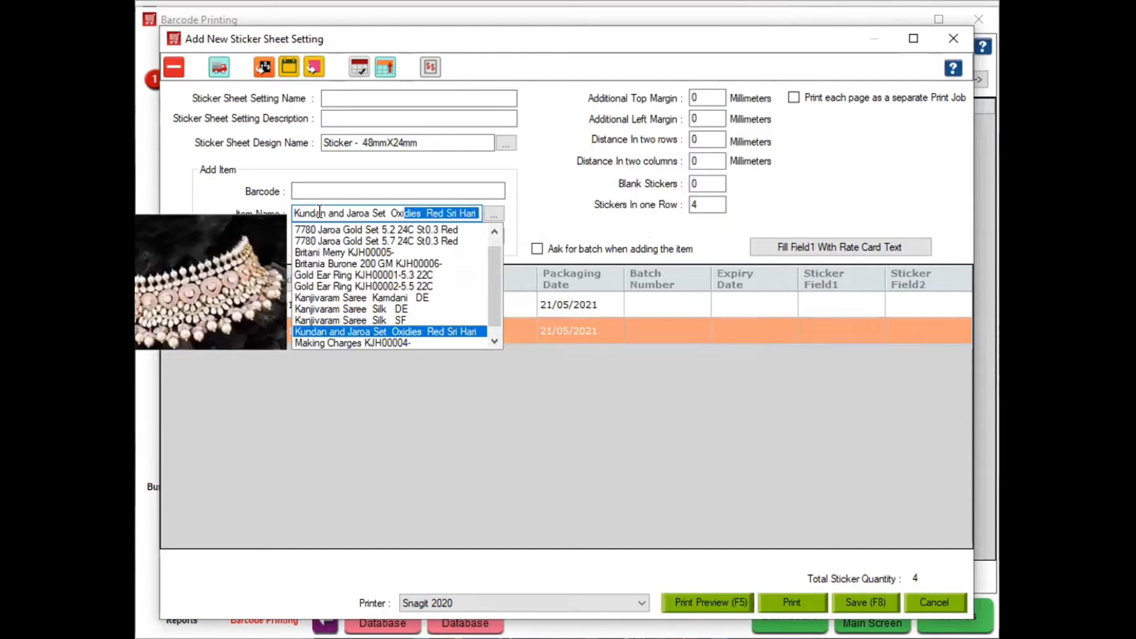
pyautogui.press('Return')
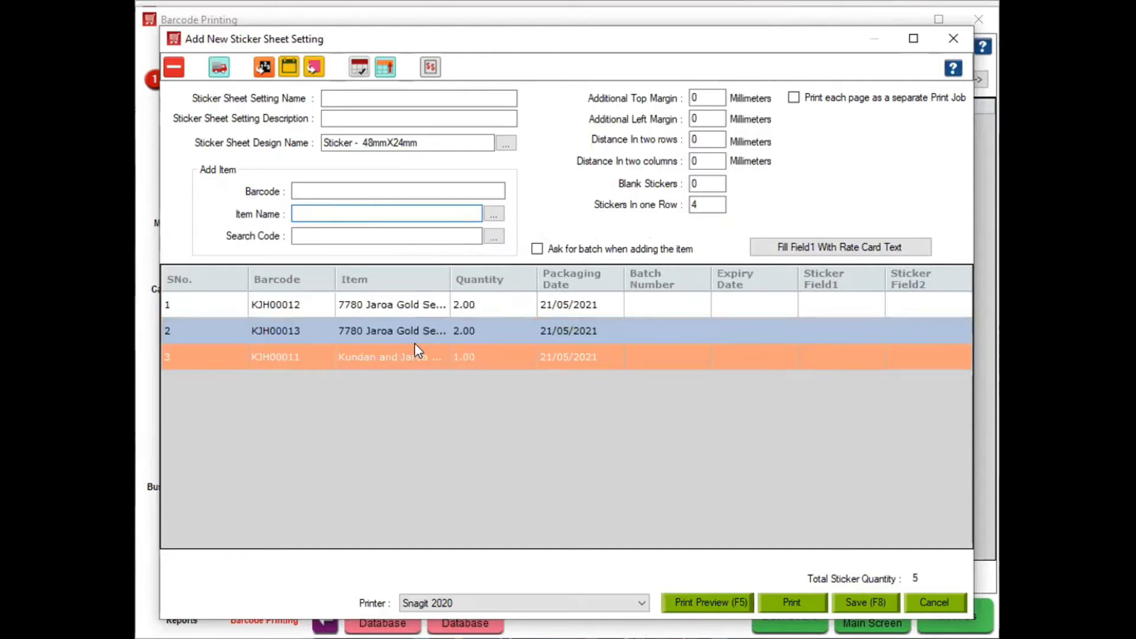
pyautogui.click(524, 359)
pyautogui.press('BackSpace')
pyautogui.press('BackSpace')
pyautogui.press('BackSpace')
pyautogui.press('BackSpace')
pyautogui.write('3')
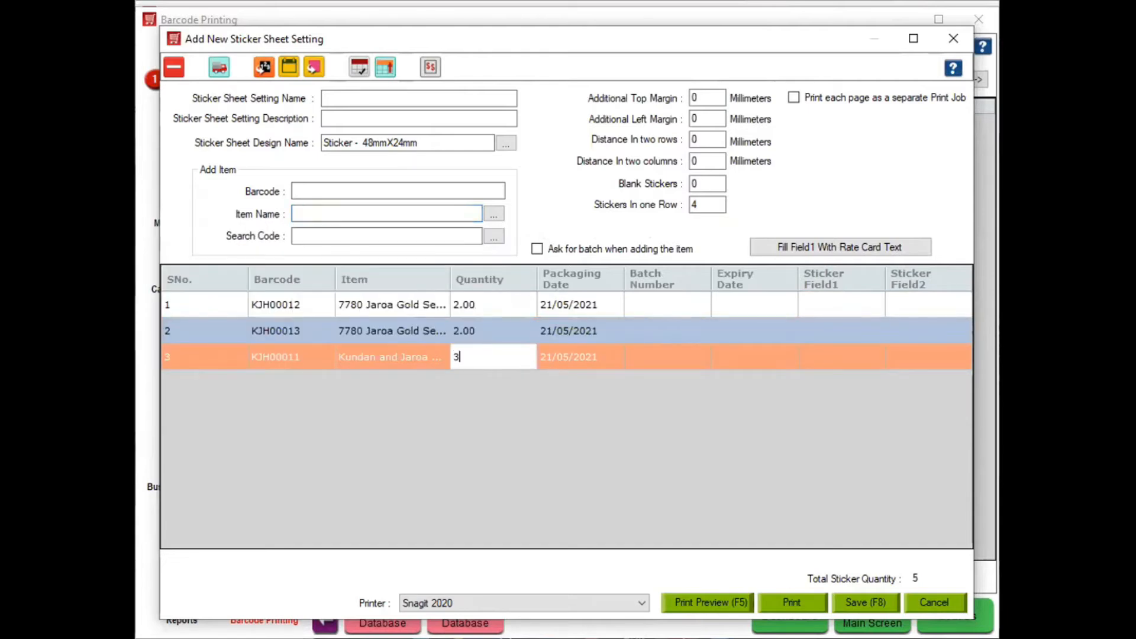
pyautogui.press('Return')
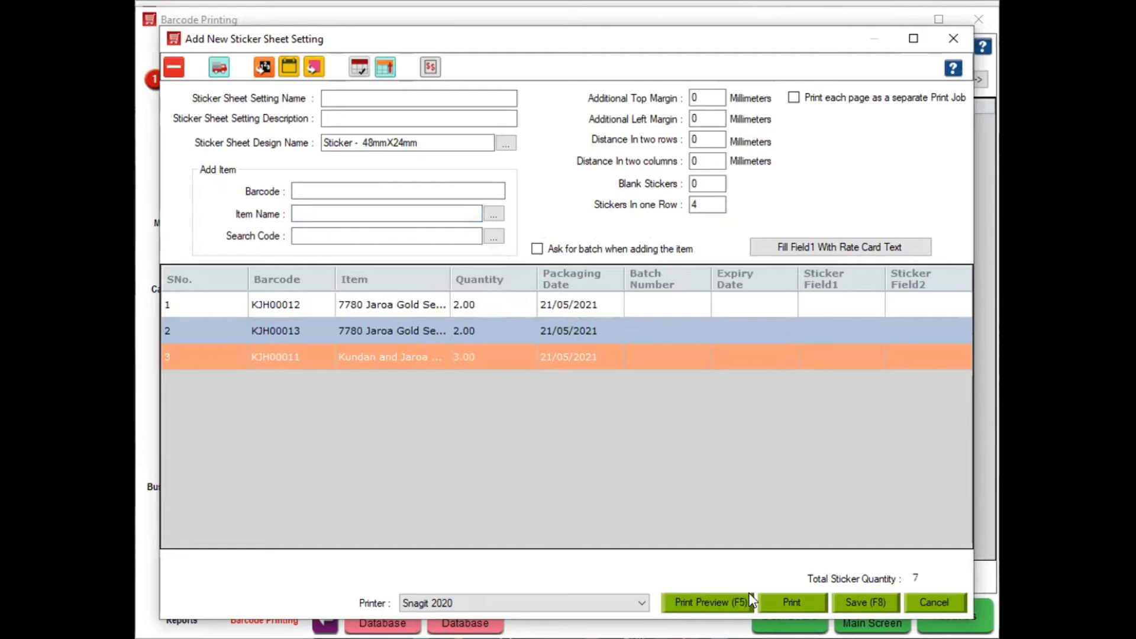
# Preview the sticker sheet, then switch its design to Sticker -81 mm X 13 mm_(16.06)
pyautogui.click(747, 602)
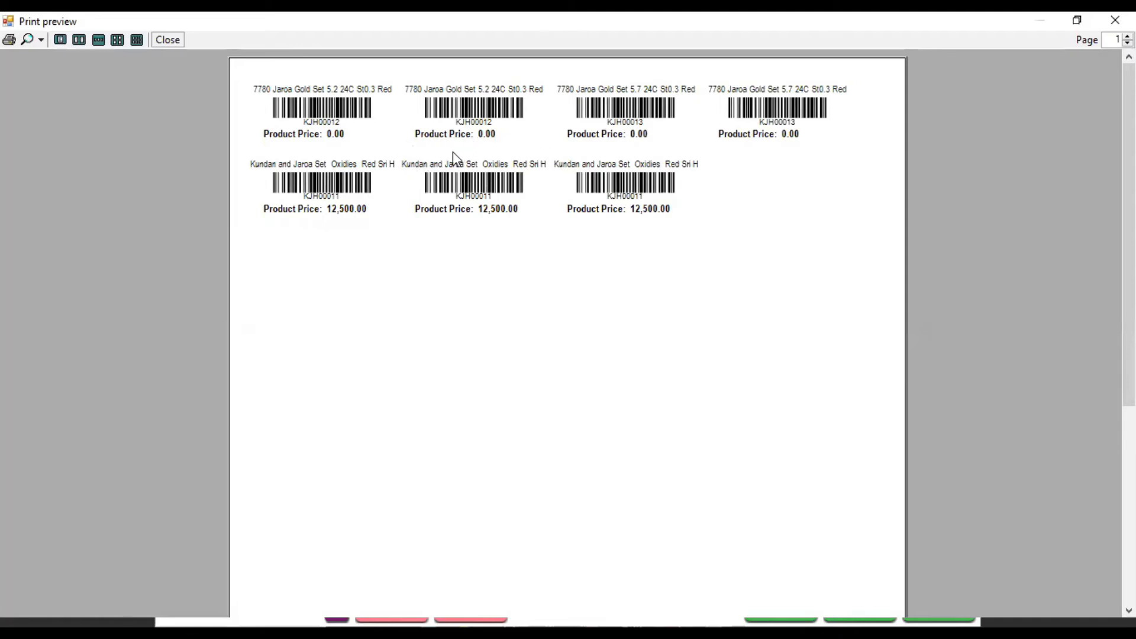
pyautogui.click(159, 41)
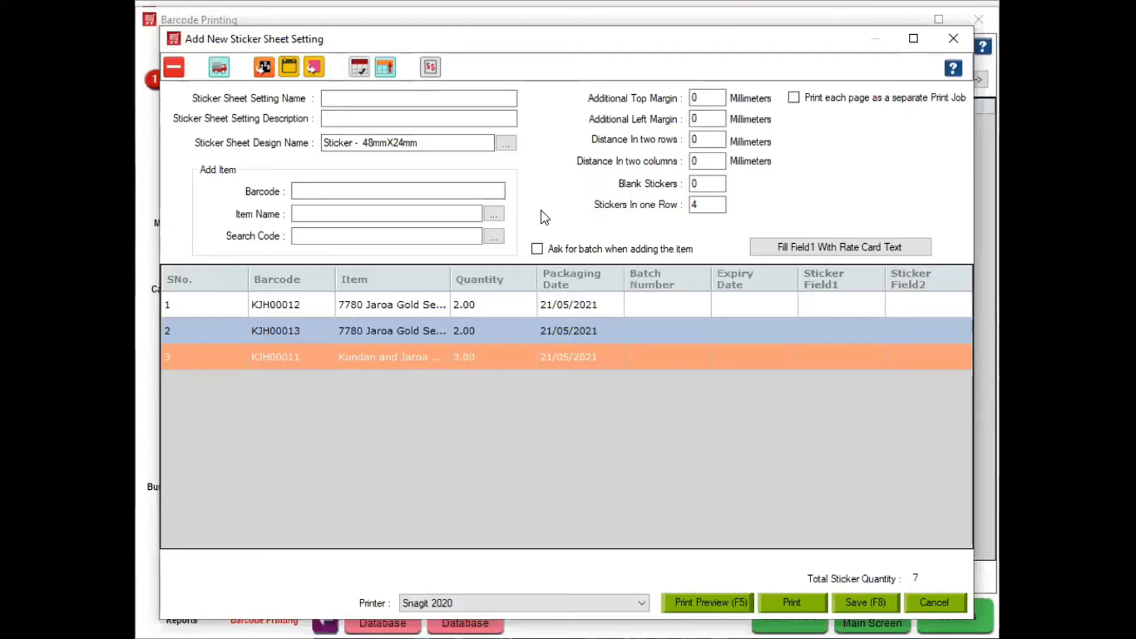
pyautogui.click(507, 144)
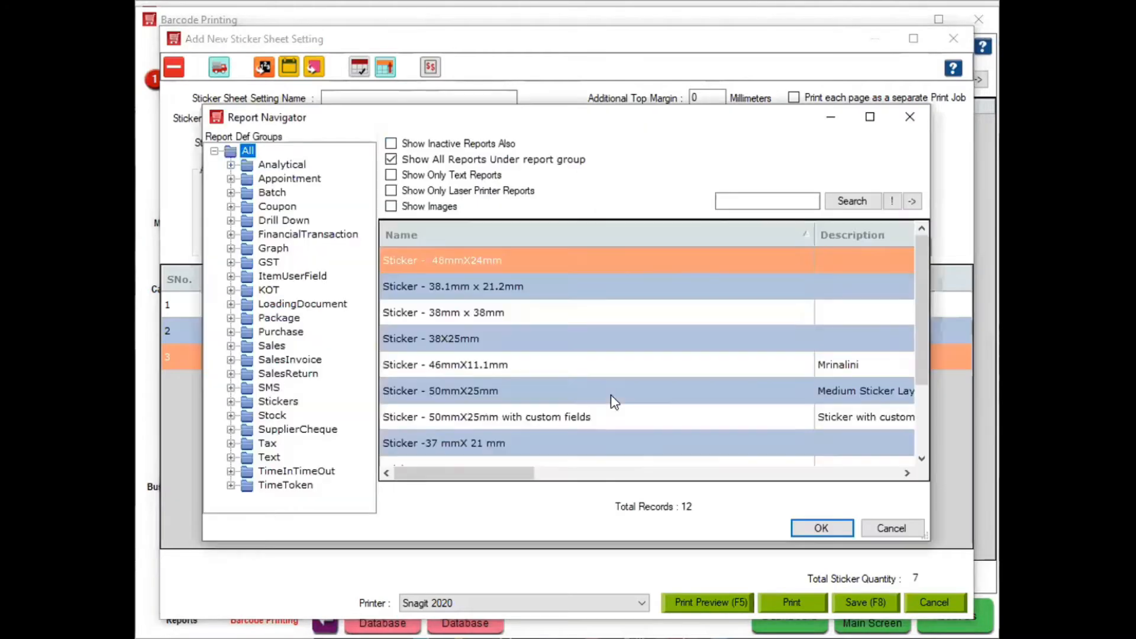
pyautogui.click(912, 277)
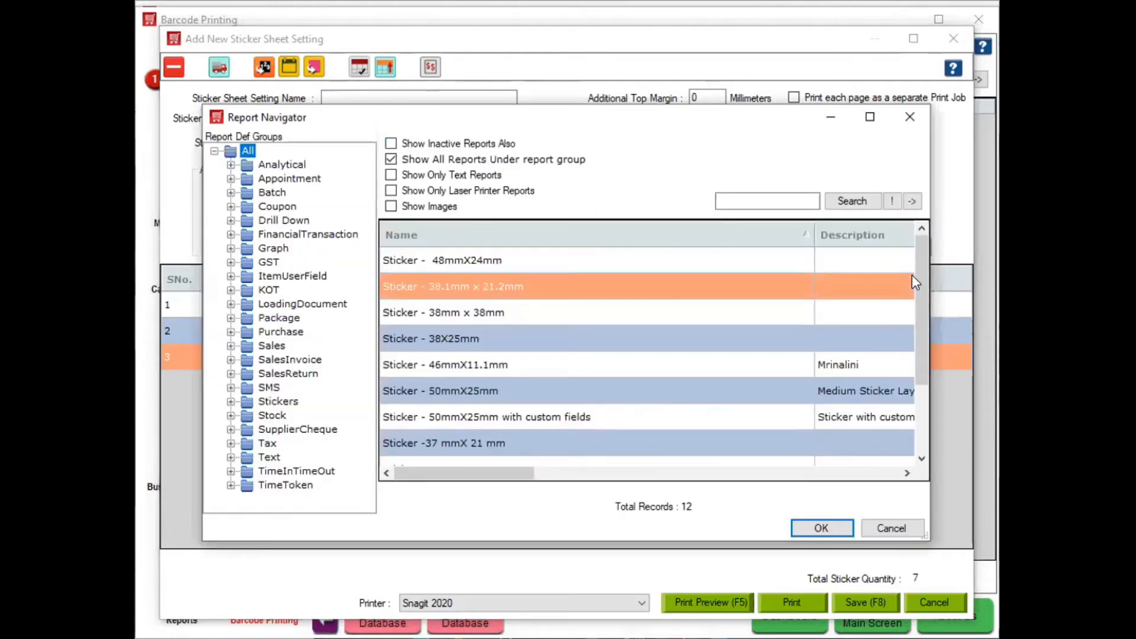
pyautogui.moveTo(920, 299); pyautogui.dragTo(921, 379)
pyautogui.click(551, 393)
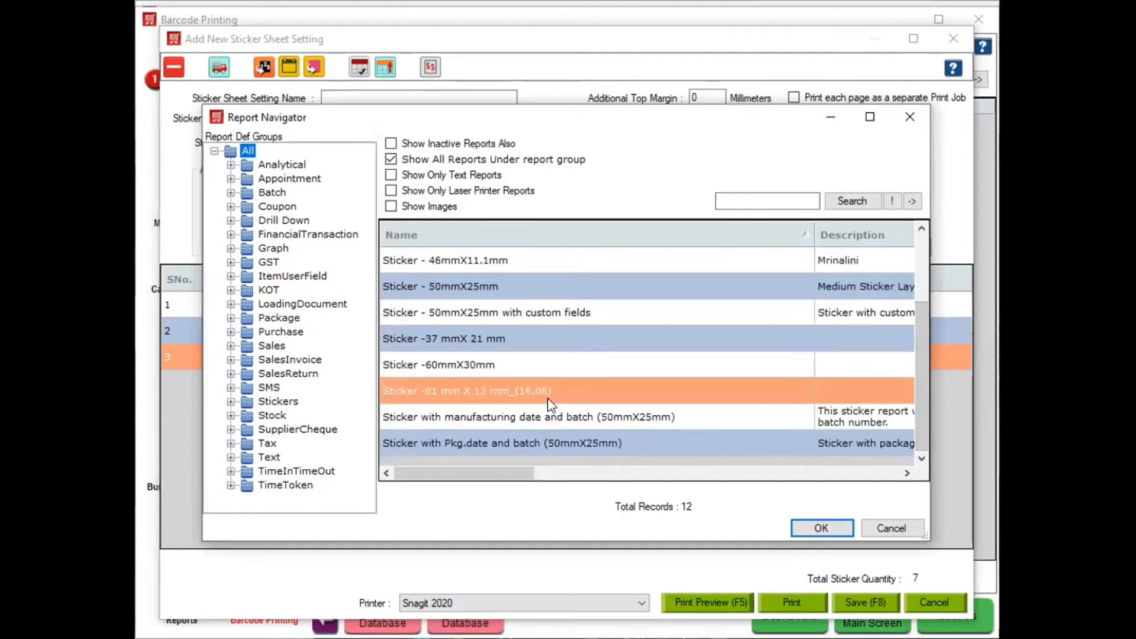
pyautogui.click(830, 525)
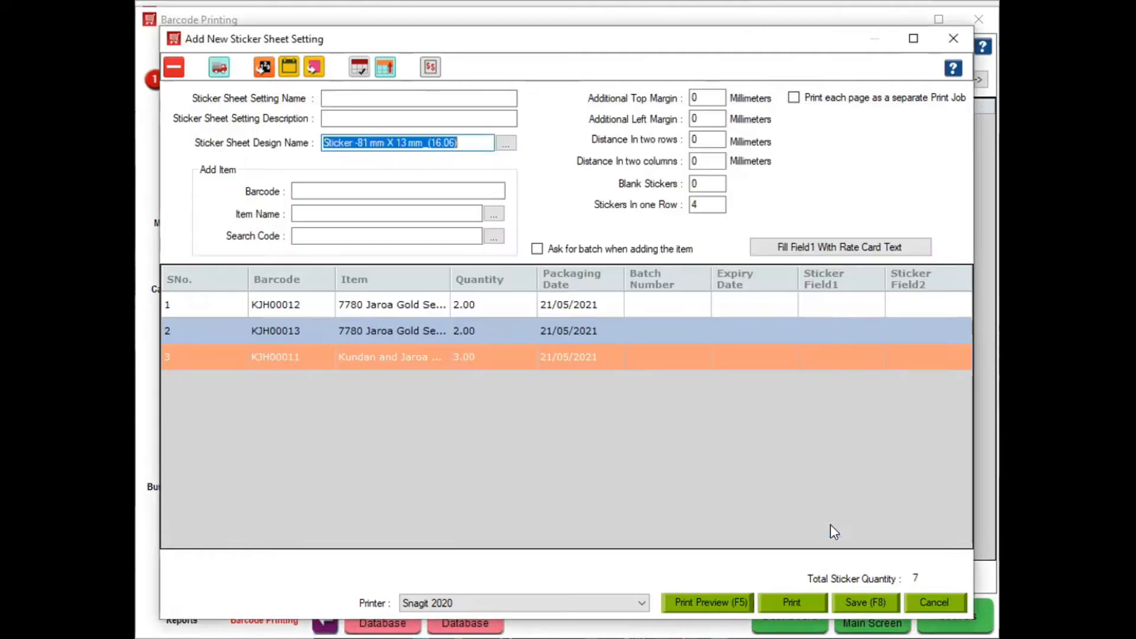
# Check the preview, set stickers per row to 1, and preview the single-column sheet again
pyautogui.click(706, 603)
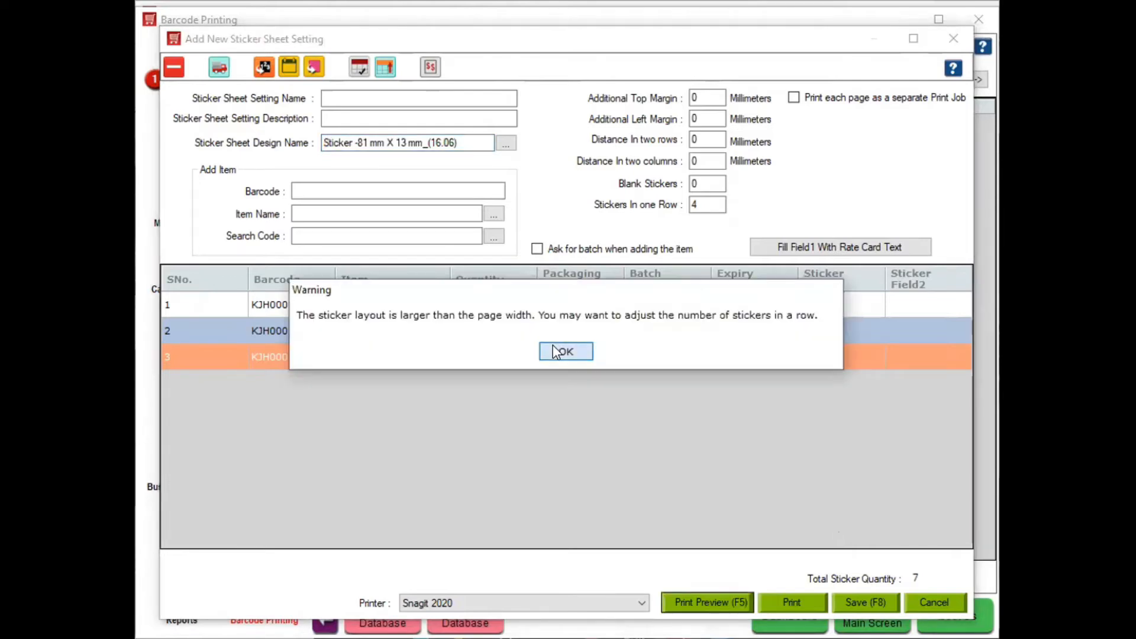
pyautogui.click(556, 351)
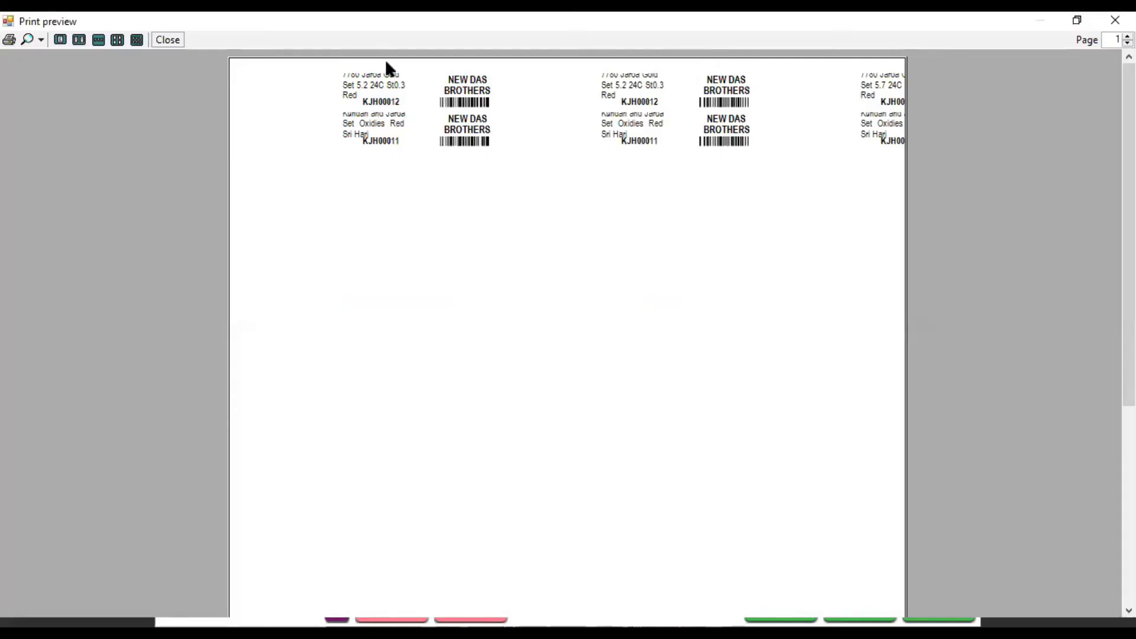
pyautogui.click(168, 40)
pyautogui.doubleClick(699, 204)
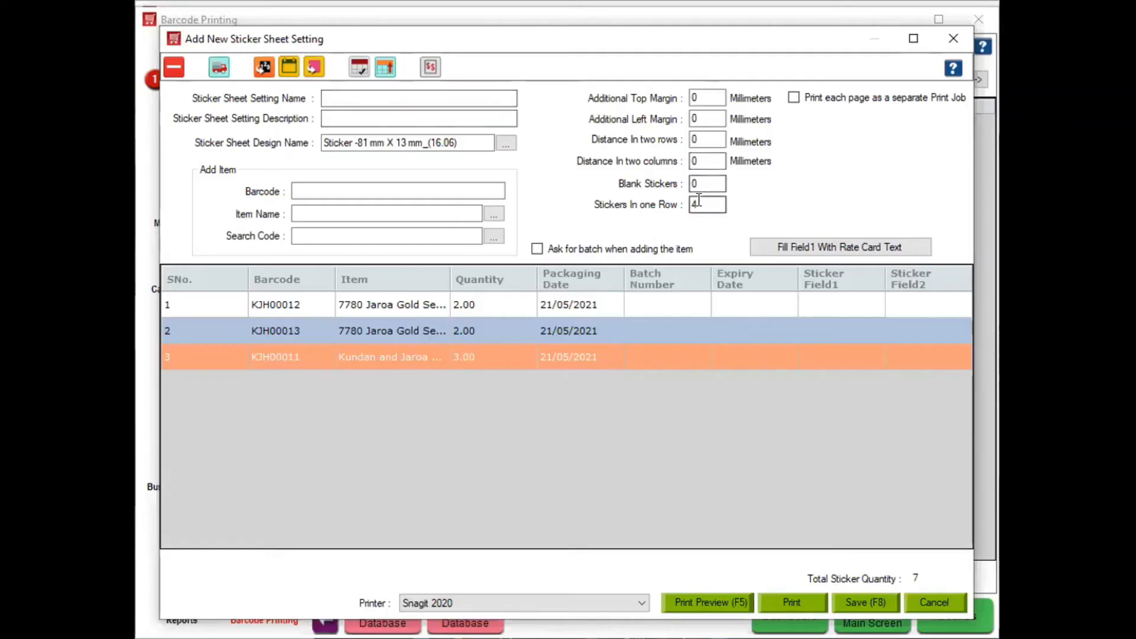
pyautogui.write('2')
pyautogui.press('BackSpace')
pyautogui.write('1')
pyautogui.click(702, 605)
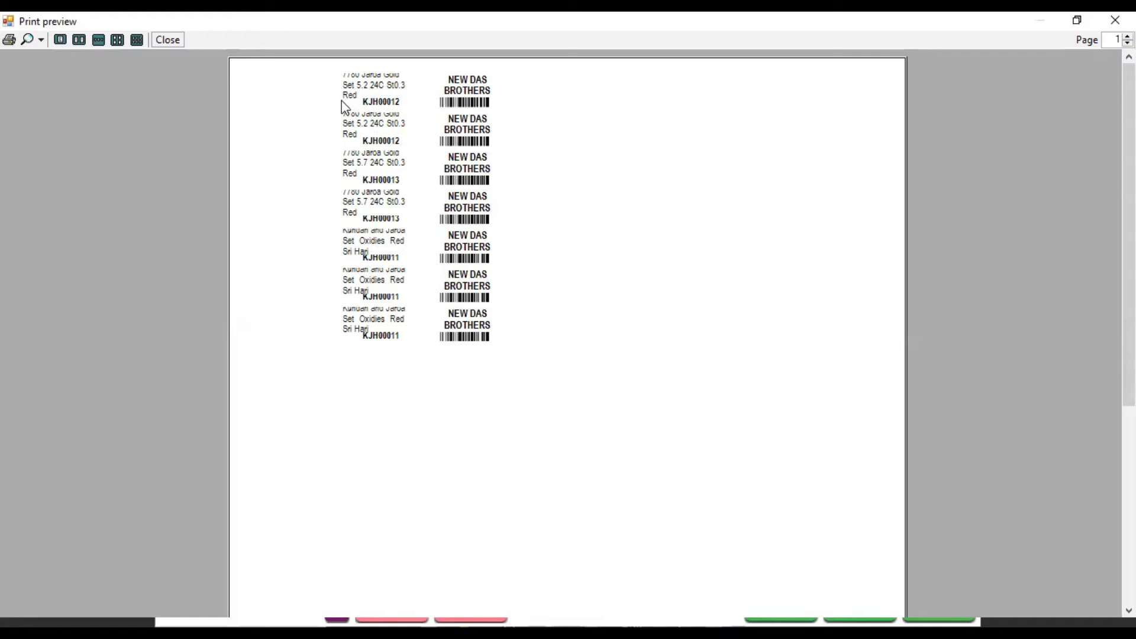
pyautogui.click(40, 40)
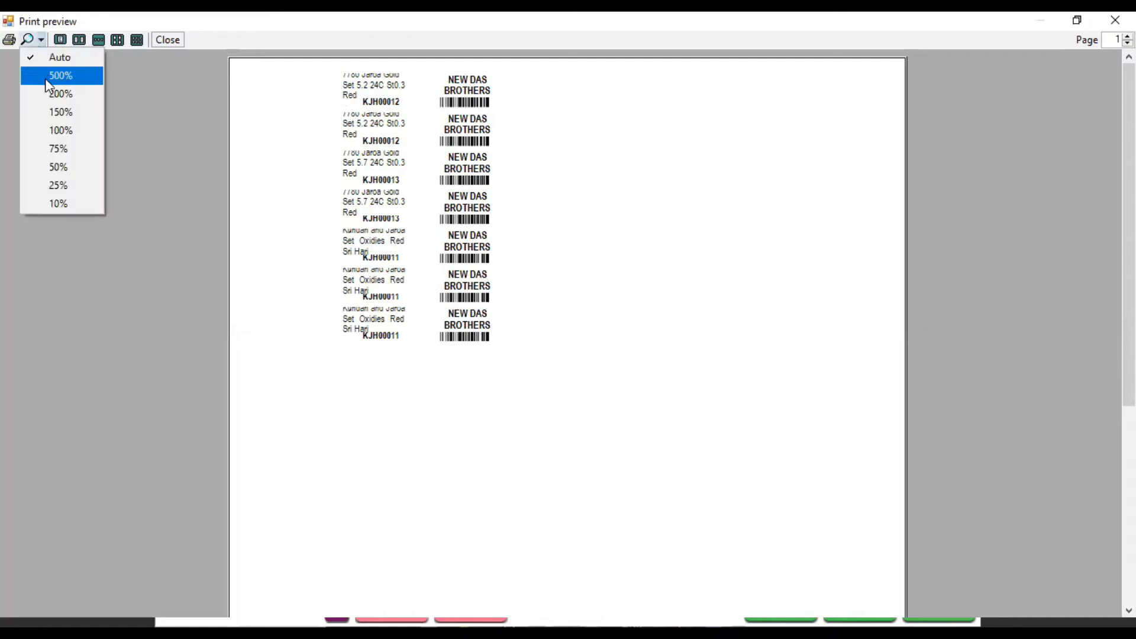
# Zoom the preview to 150%, then close it and discard the unsaved sticker sheet
pyautogui.click(52, 114)
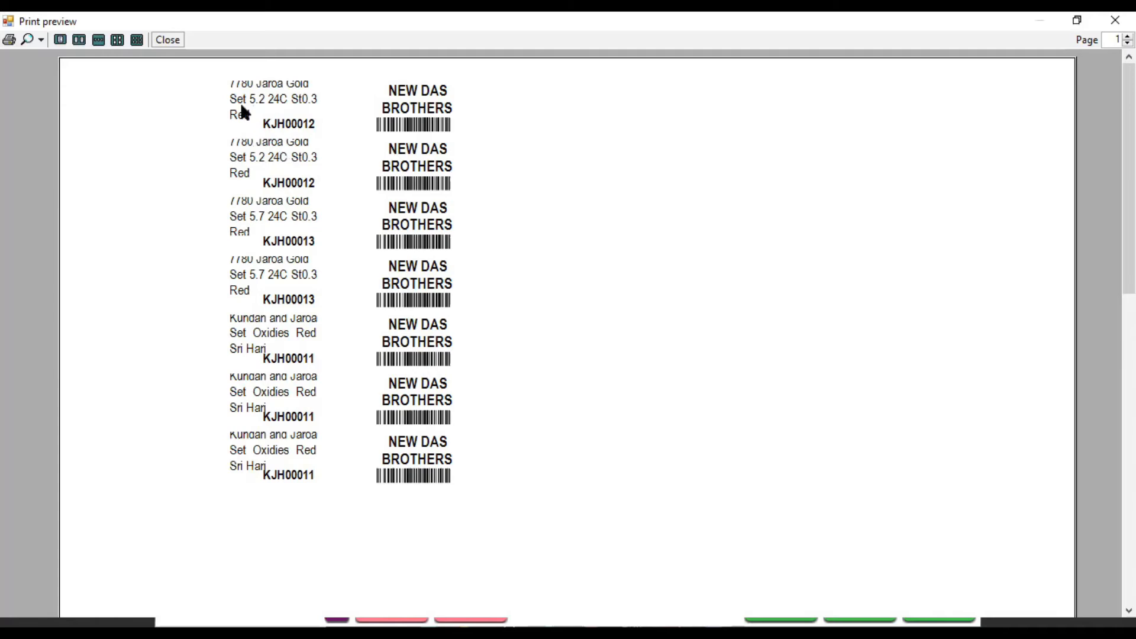
pyautogui.click(171, 41)
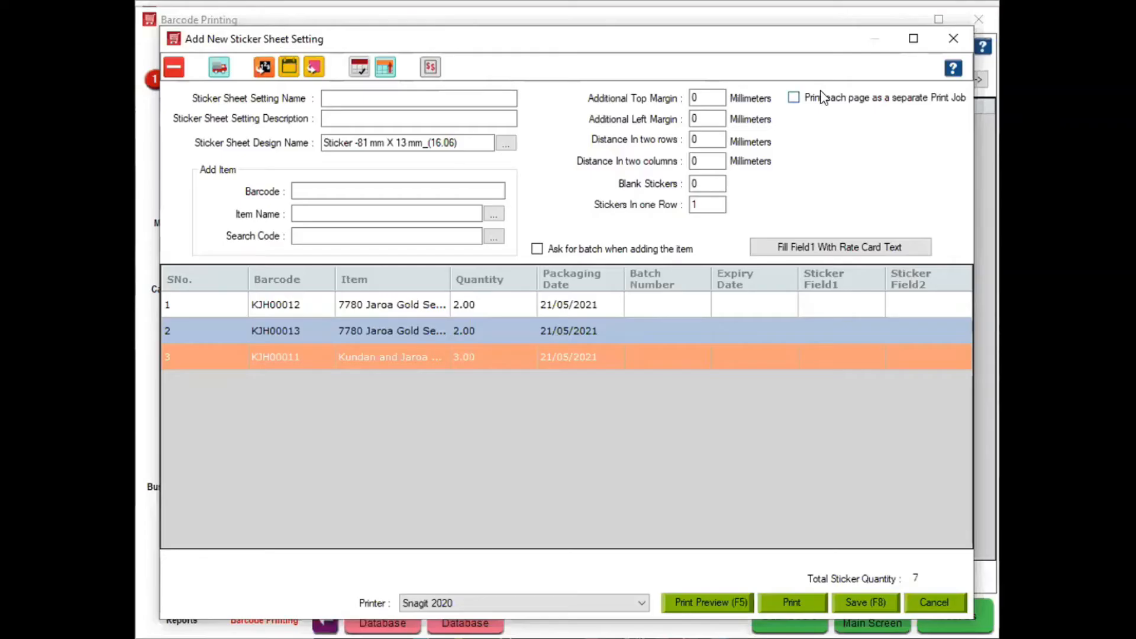
pyautogui.click(954, 39)
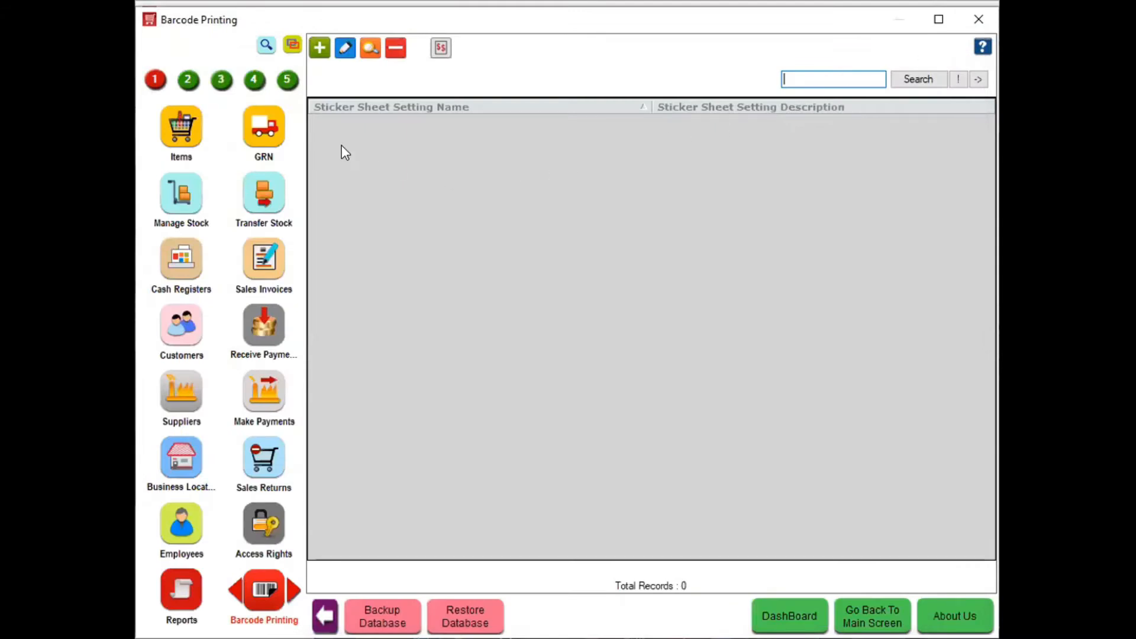
# Start a new simple goods receipt (GRN) and begin item entry
pyautogui.click(273, 140)
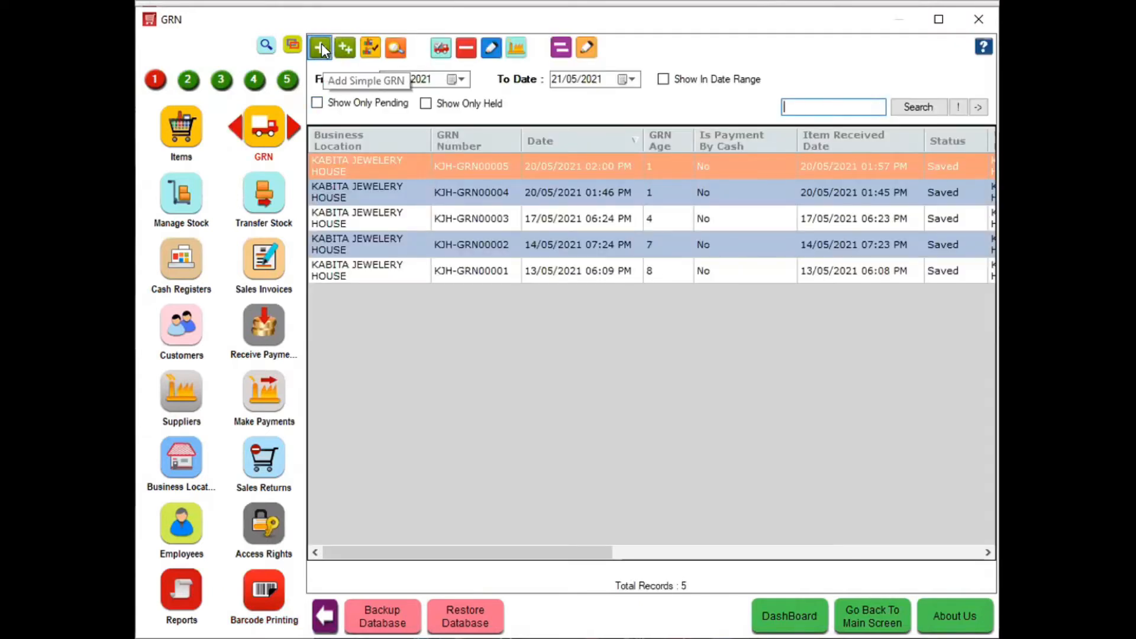
pyautogui.click(321, 48)
pyautogui.click(398, 149)
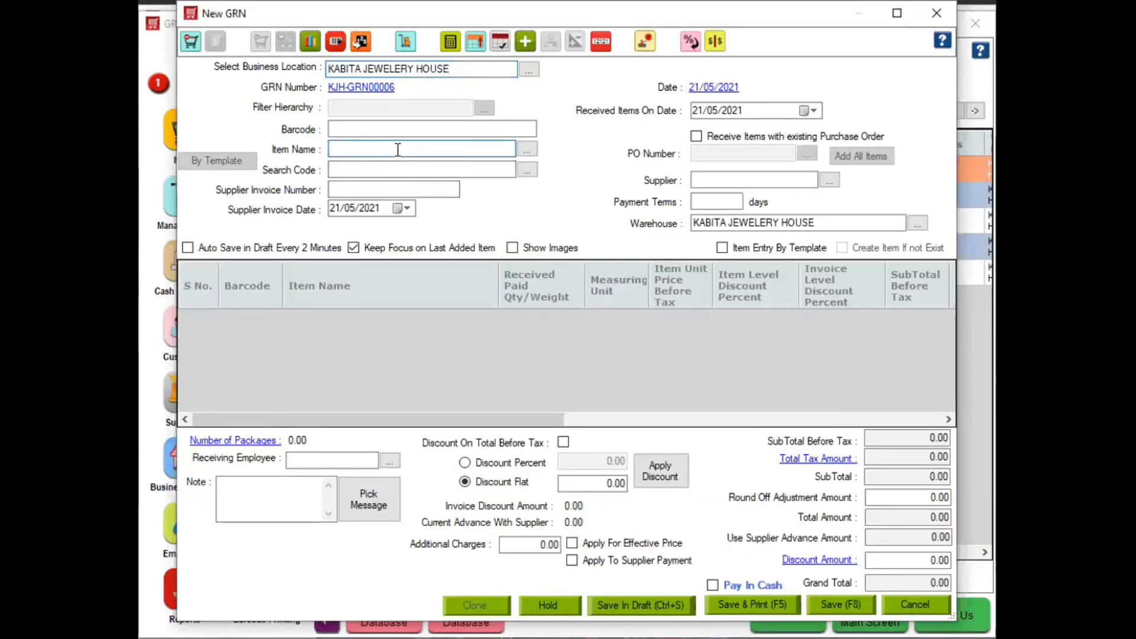
# Add Jaroa Gold Set 5.2, Jaroa Gold Set 5.7 and the Kundan and Jaroa Set as rows 1–3
pyautogui.press('Down')
pyautogui.press('Down')
pyautogui.press('Up')
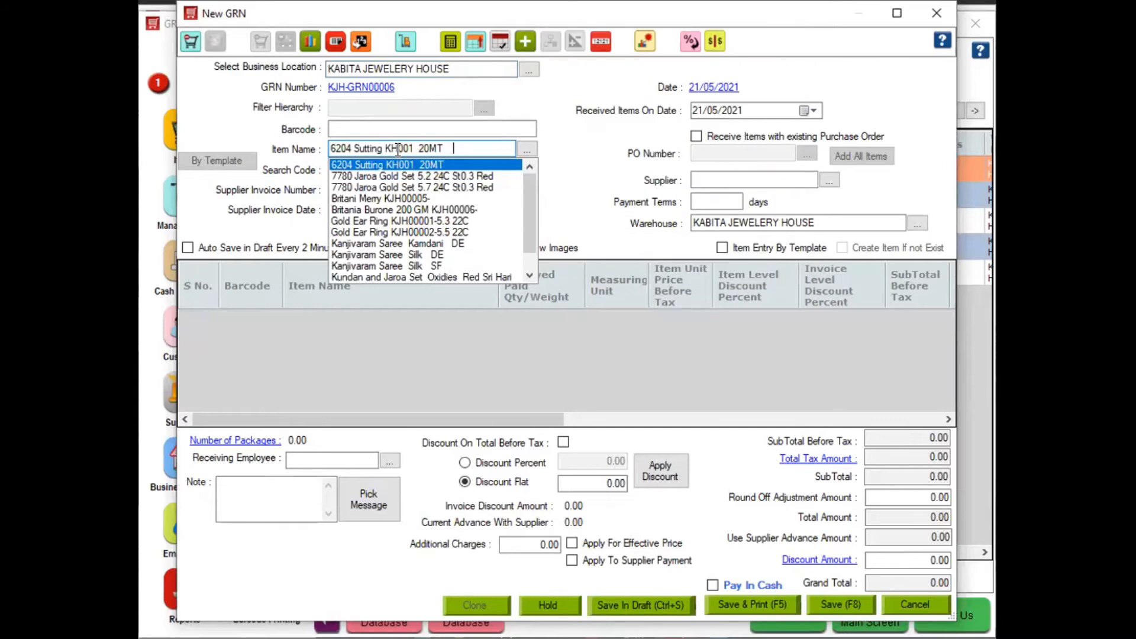
pyautogui.press('Down')
pyautogui.press('Return')
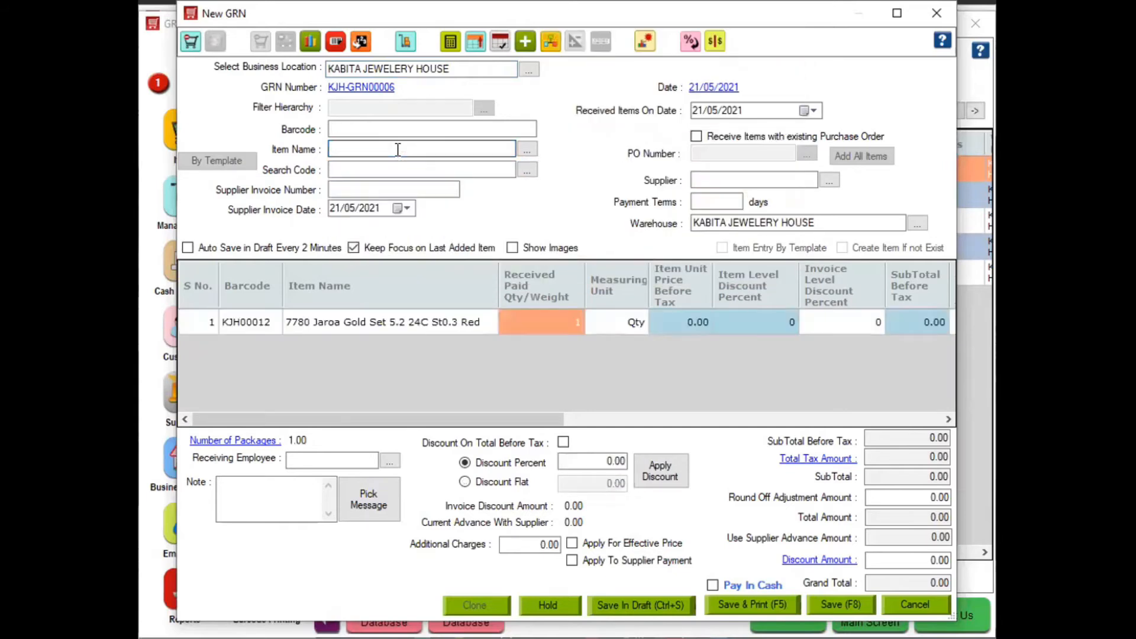
pyautogui.press('Down')
pyautogui.press('Down')
pyautogui.press('Down')
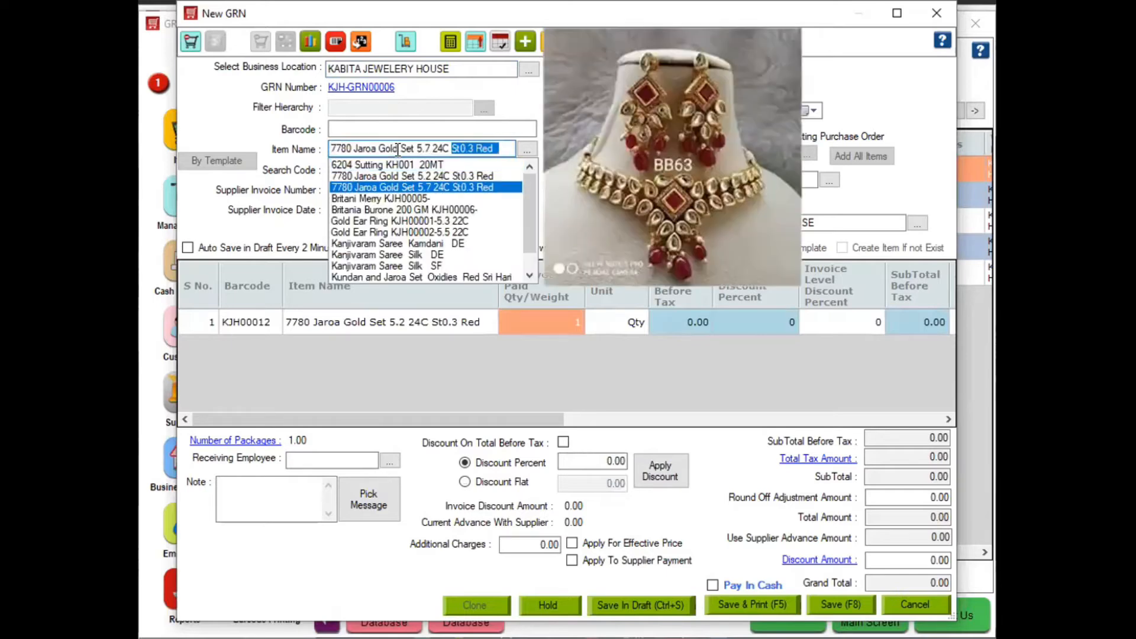
pyautogui.press('Return')
pyautogui.press('Down')
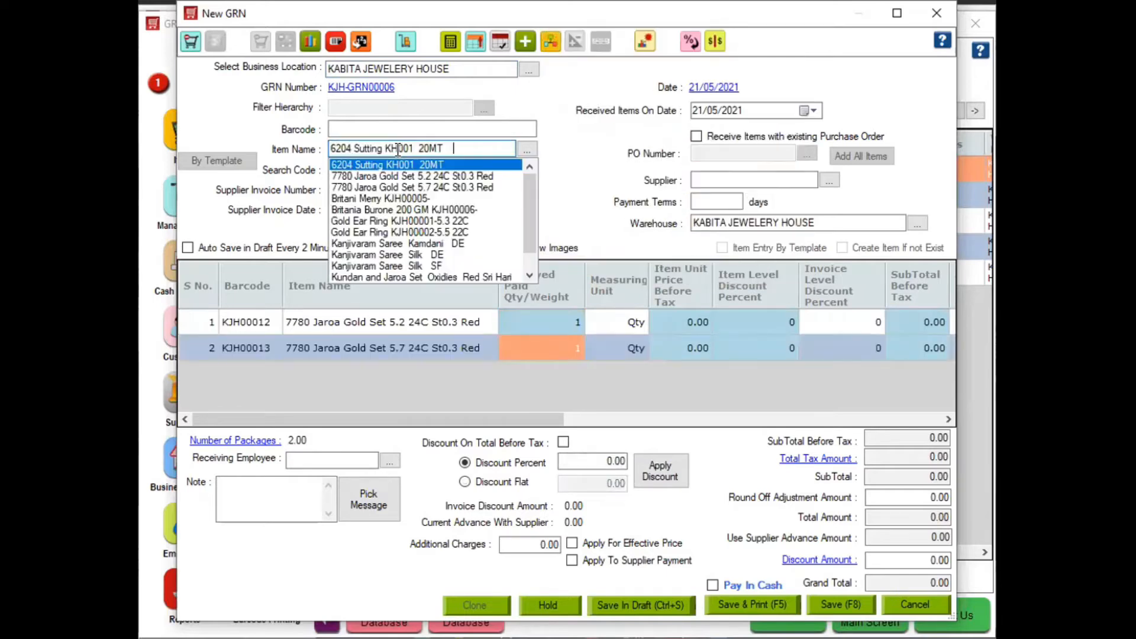
pyautogui.press('Down')
pyautogui.press('Down')
pyautogui.press('Down')
pyautogui.press('Down')
pyautogui.press('Down')
pyautogui.press('Down')
pyautogui.press('Down')
pyautogui.press('Down')
pyautogui.press('Down')
pyautogui.press('Down')
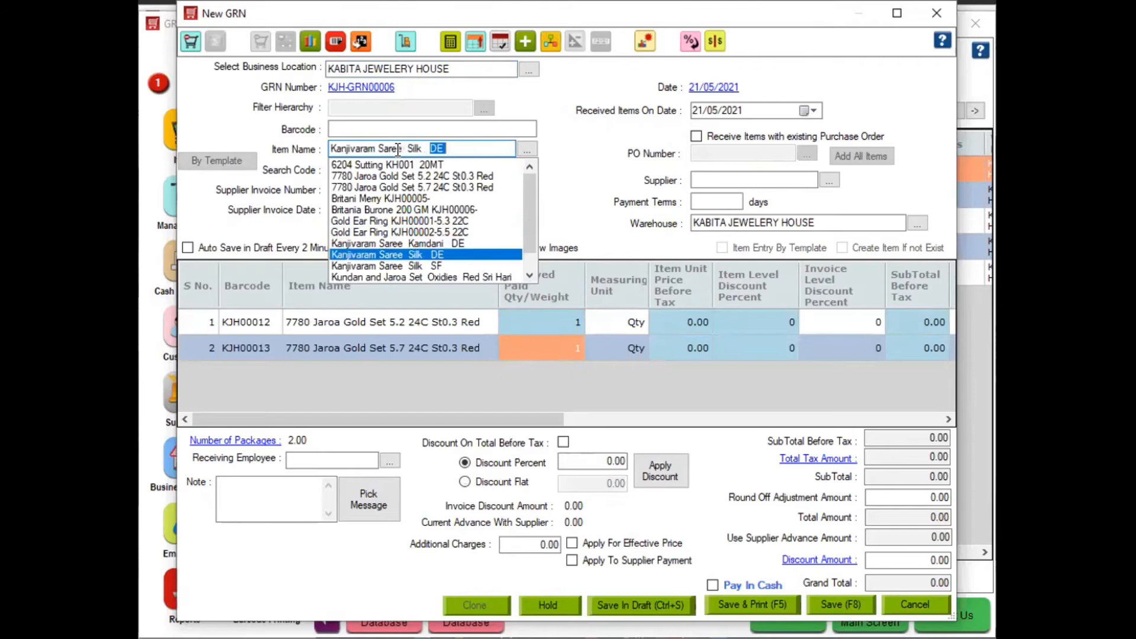
pyautogui.press('Return')
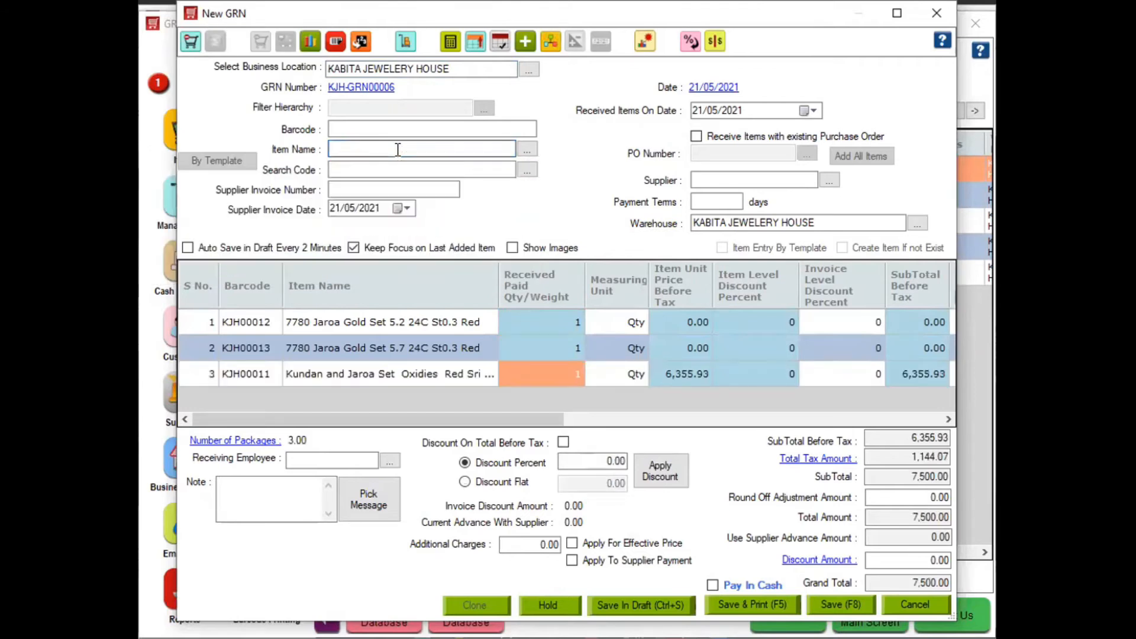
pyautogui.click(670, 323)
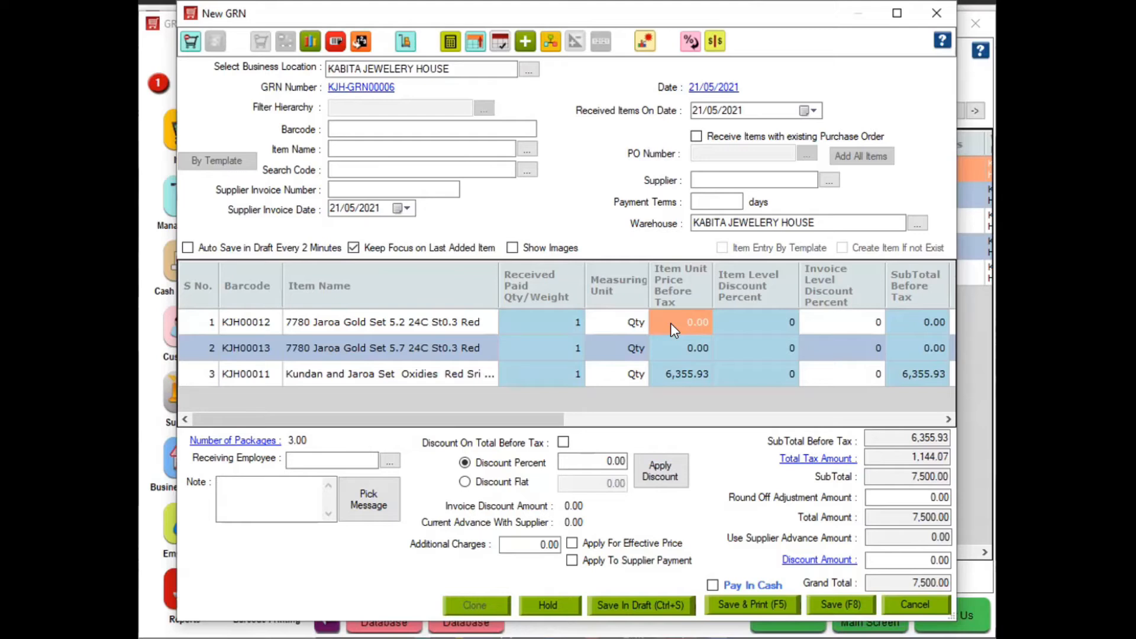
# Set the unit prices of the two gold sets to 3,000 and 2,000
pyautogui.click(670, 324)
pyautogui.write('3000')
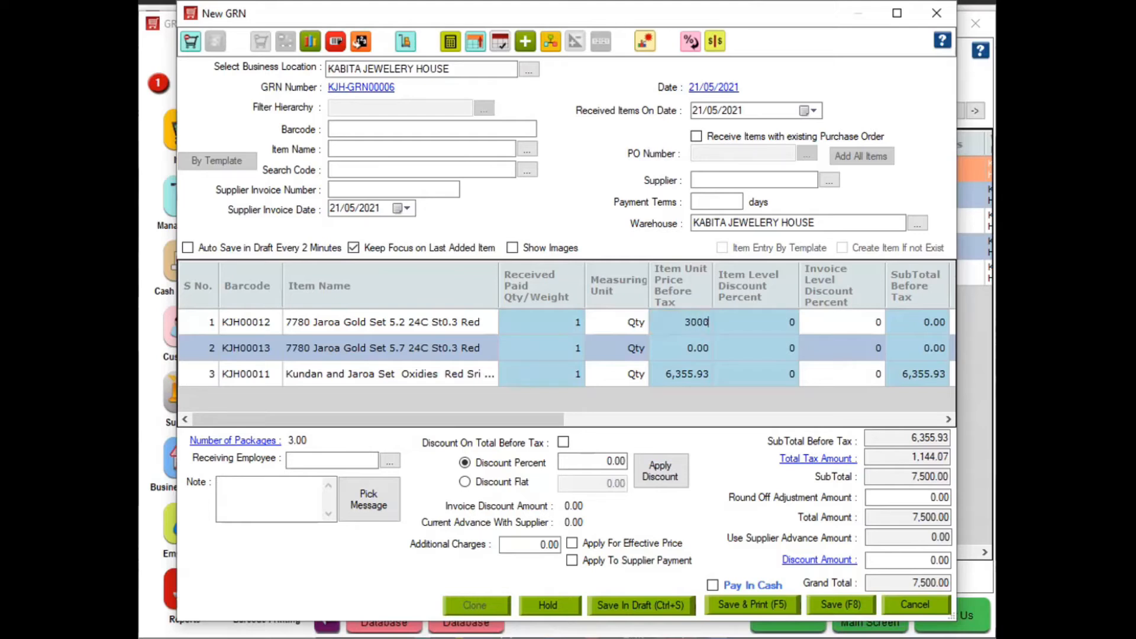
pyautogui.press('Return')
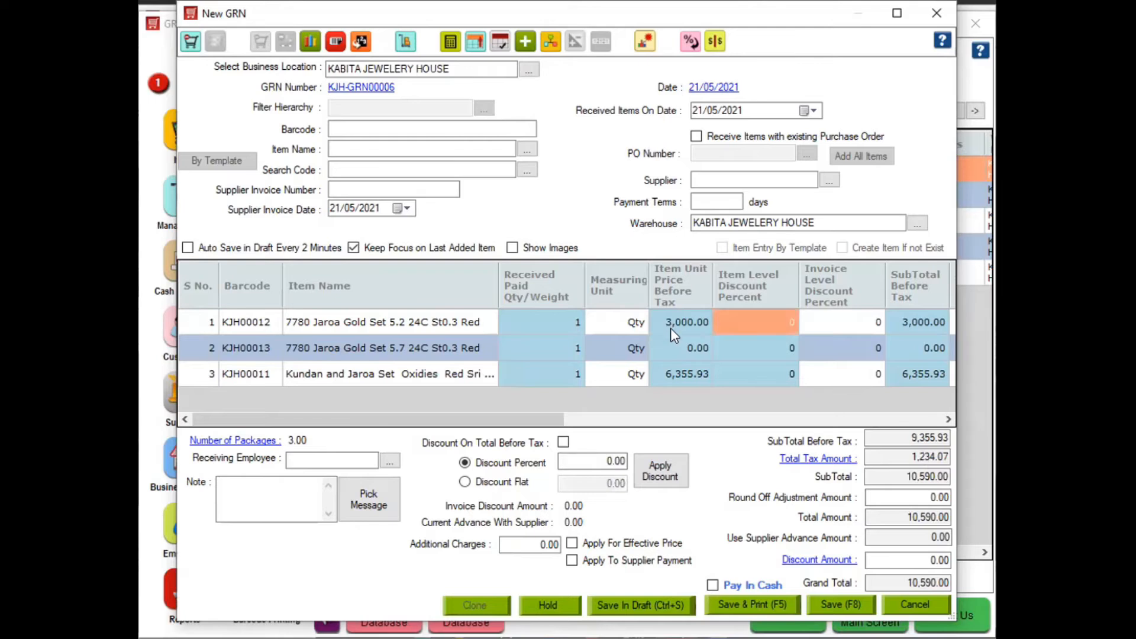
pyautogui.click(672, 348)
pyautogui.write('2000')
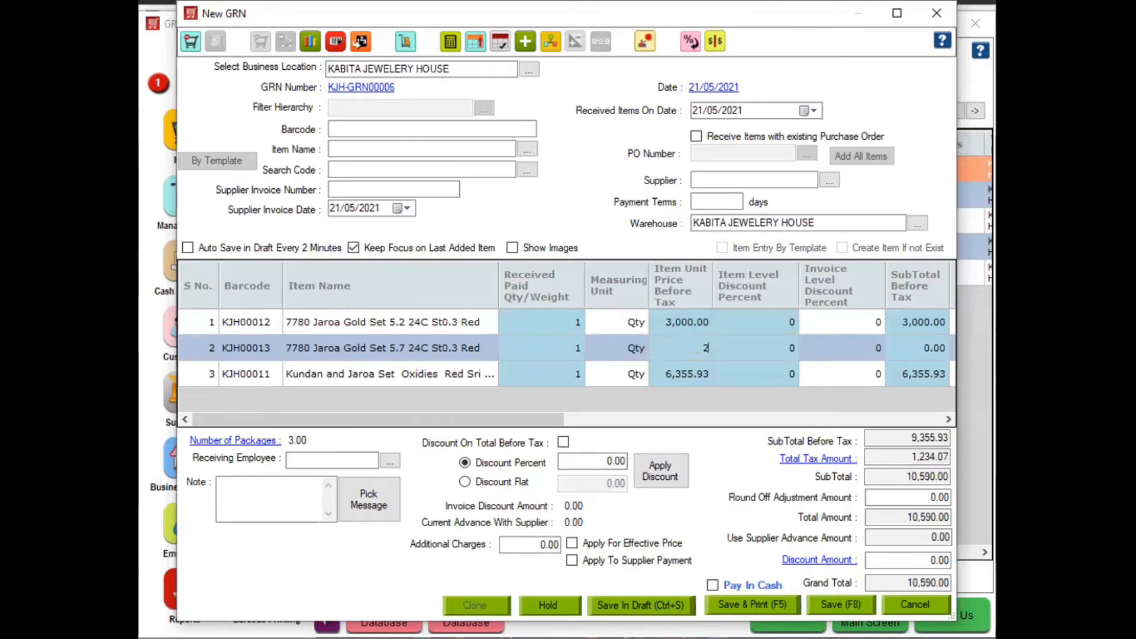
pyautogui.press('Return')
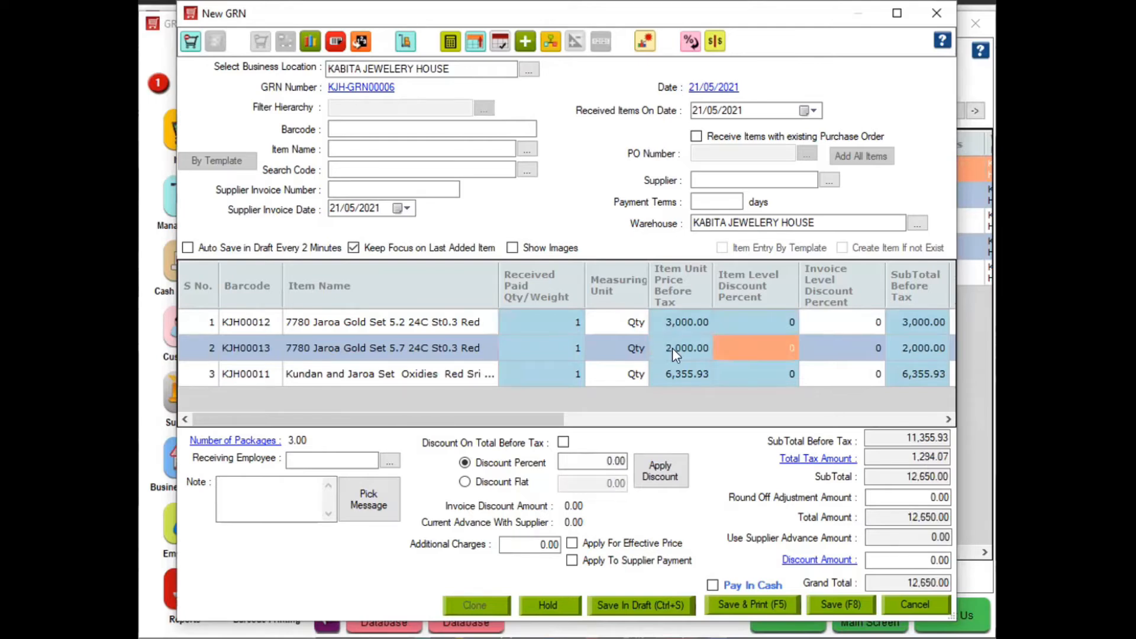
pyautogui.click(825, 420)
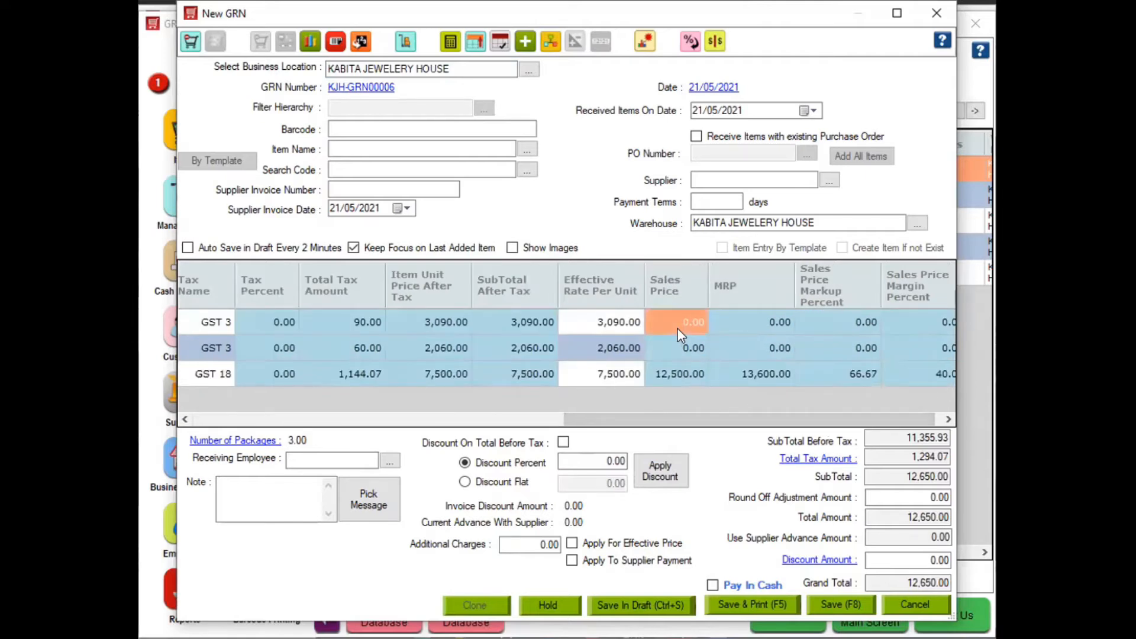
# Choose a supplier from the 'ABCD' suggestions, enter supplier invoice number 11, and save despite the warning
pyautogui.click(707, 177)
pyautogui.write('ABCD')
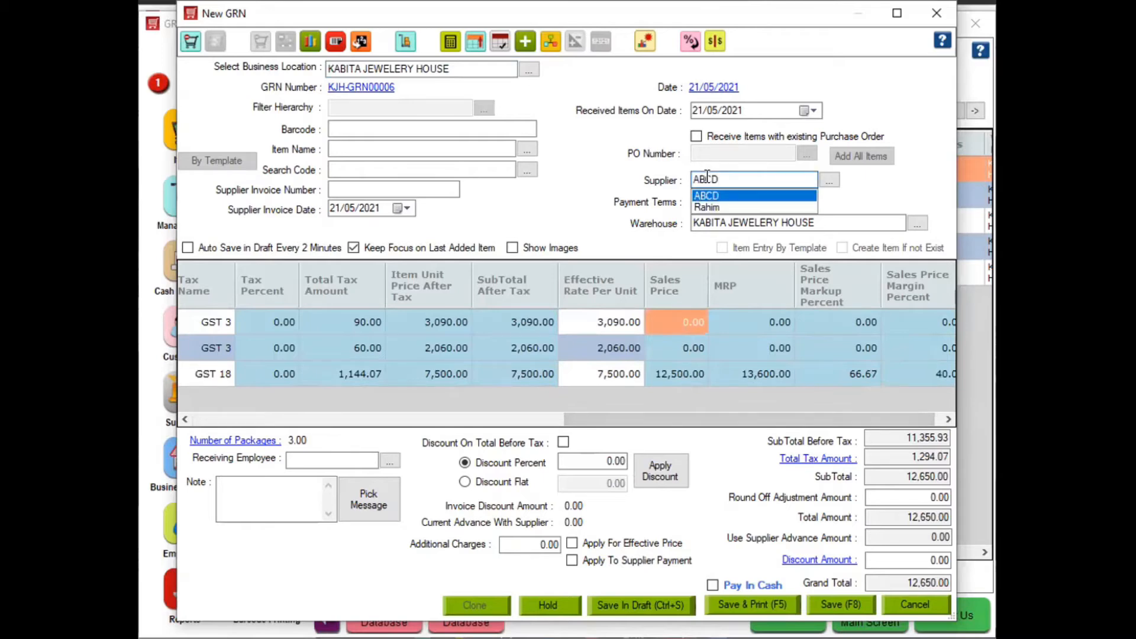
pyautogui.press('Down')
pyautogui.press('Return')
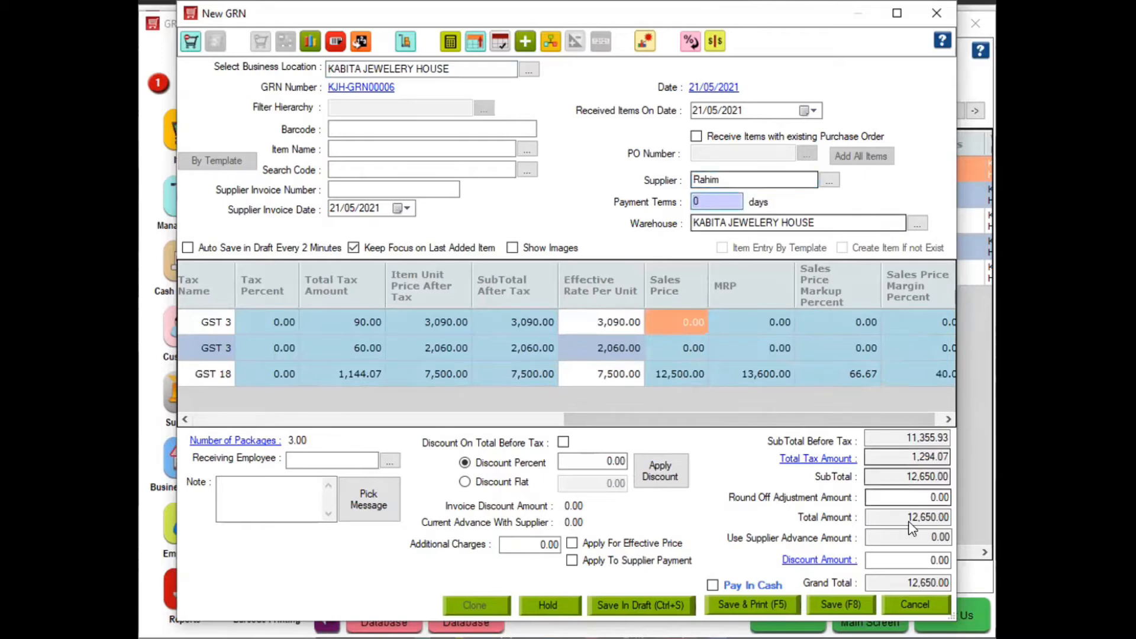
pyautogui.click(423, 188)
pyautogui.write('11')
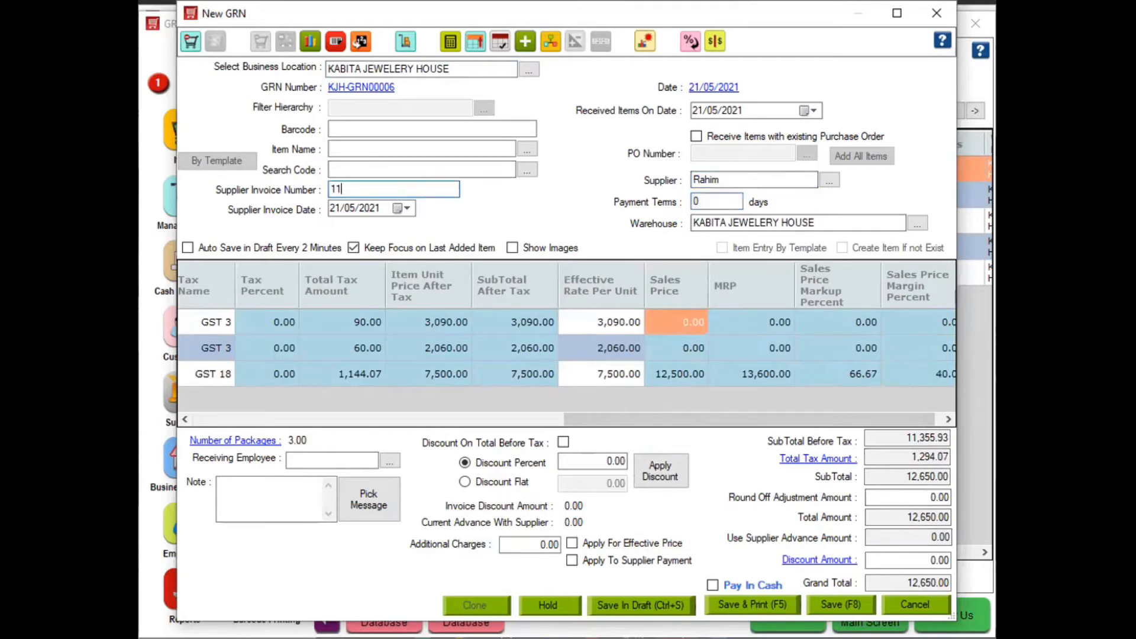
pyautogui.click(839, 603)
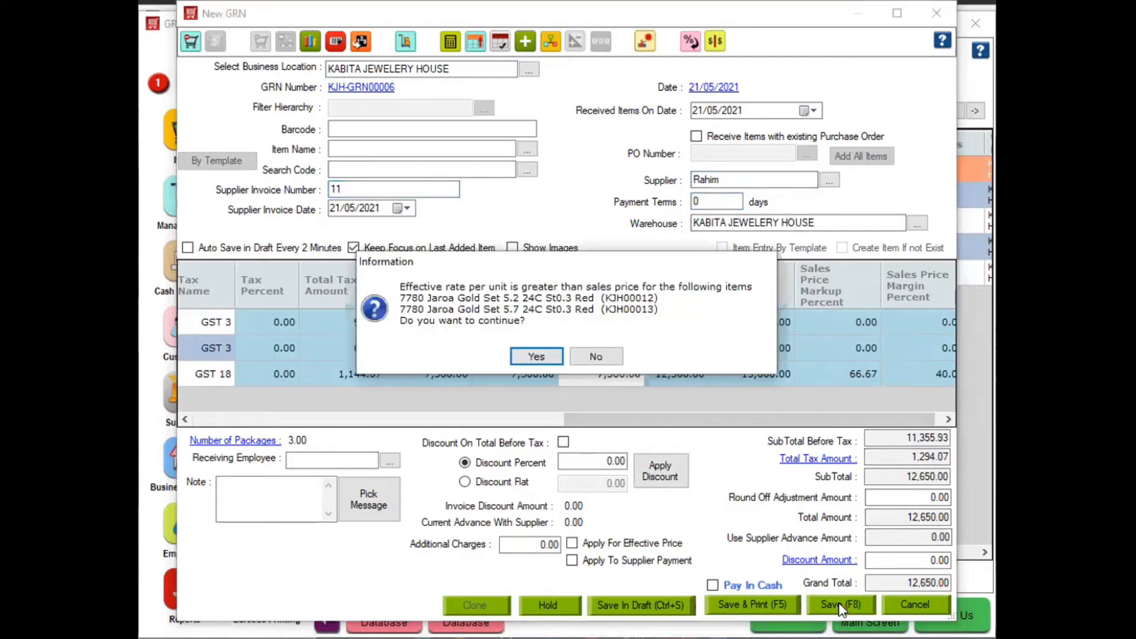
pyautogui.click(536, 357)
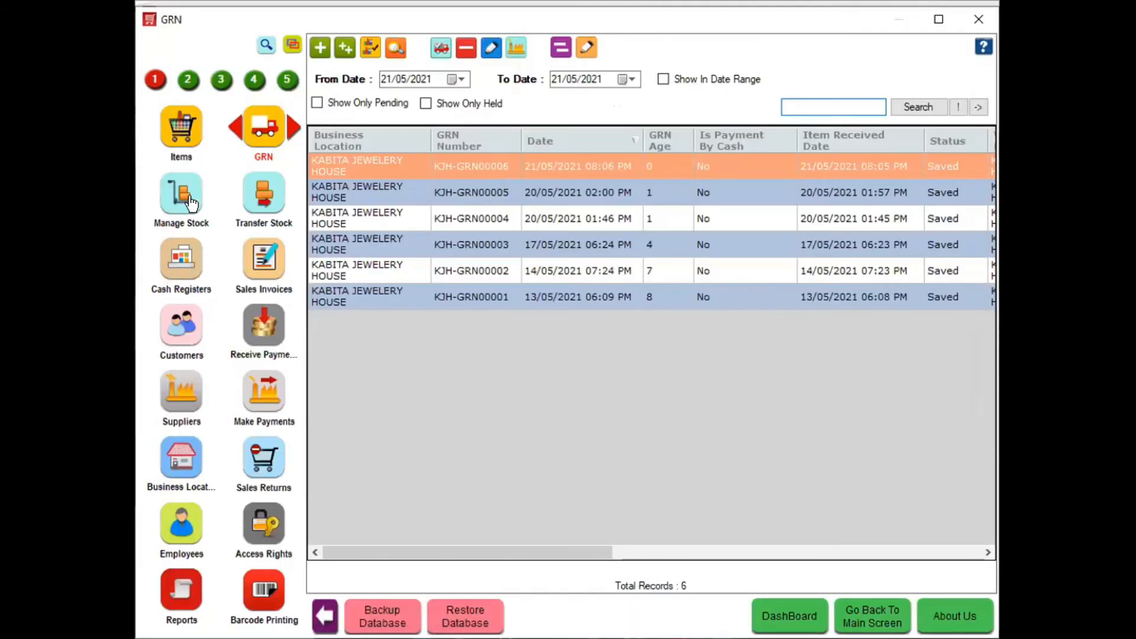
# In Manage Stock, check the quantities of both gold sets and the Kundan and Jaroa Set
pyautogui.click(191, 204)
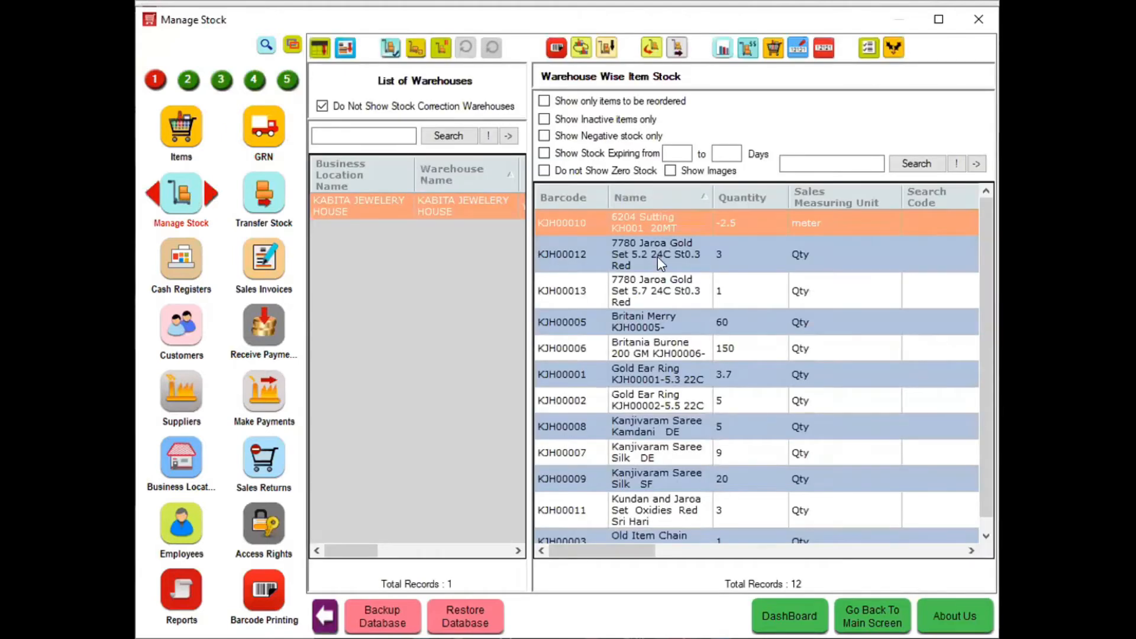
pyautogui.click(708, 267)
pyautogui.click(708, 297)
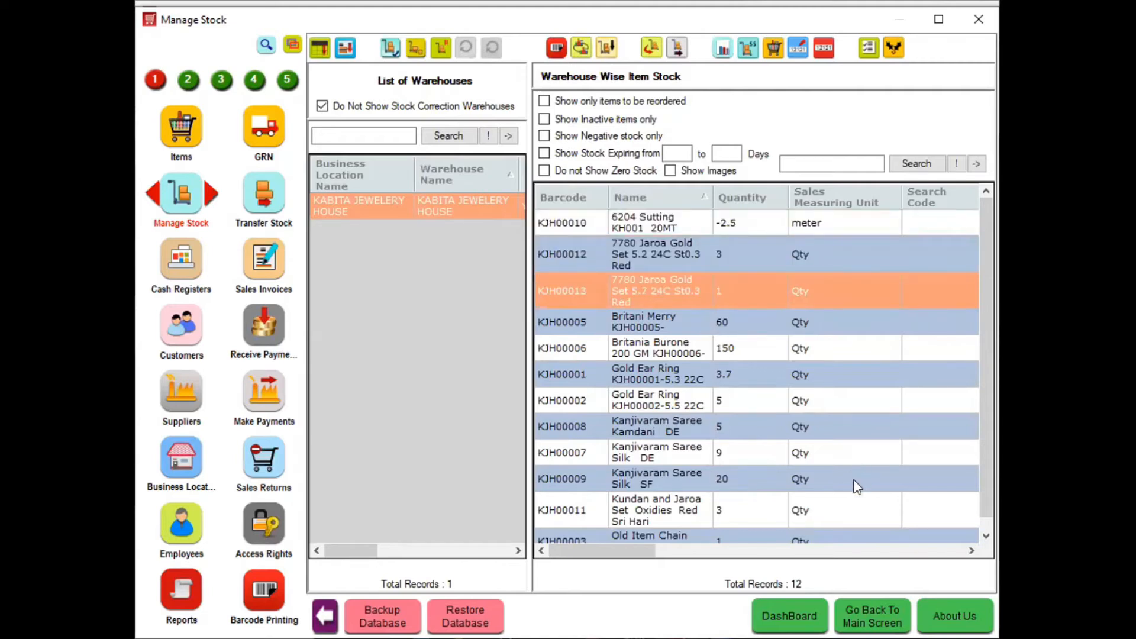
pyautogui.click(790, 509)
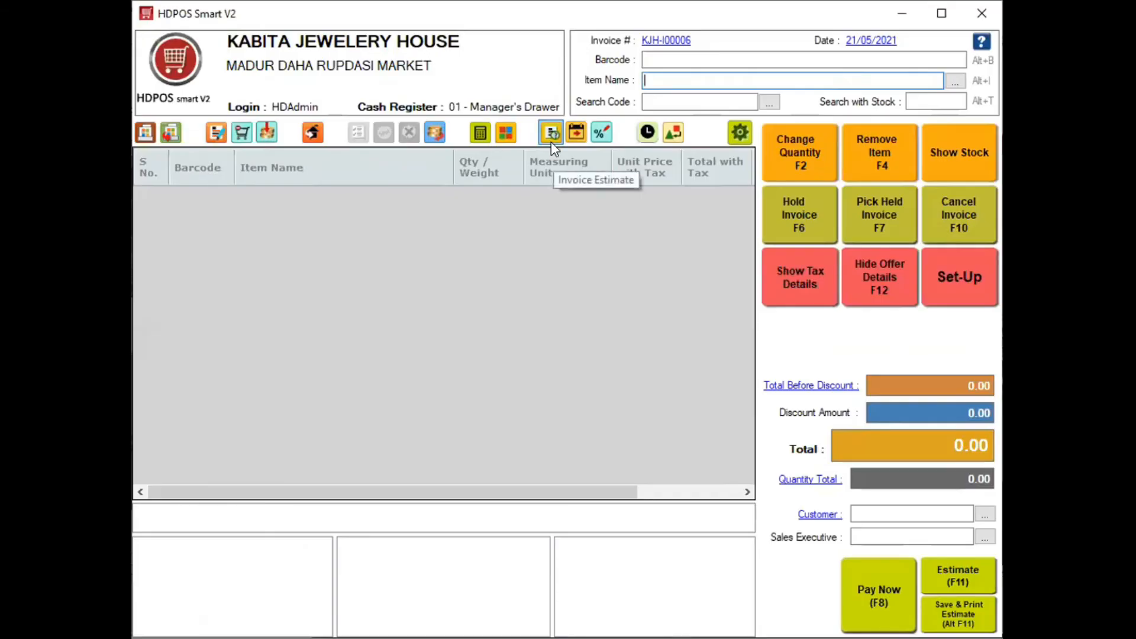
# Look up the customer's mobile number on the invoice and agree to create a new customer
pyautogui.click(860, 515)
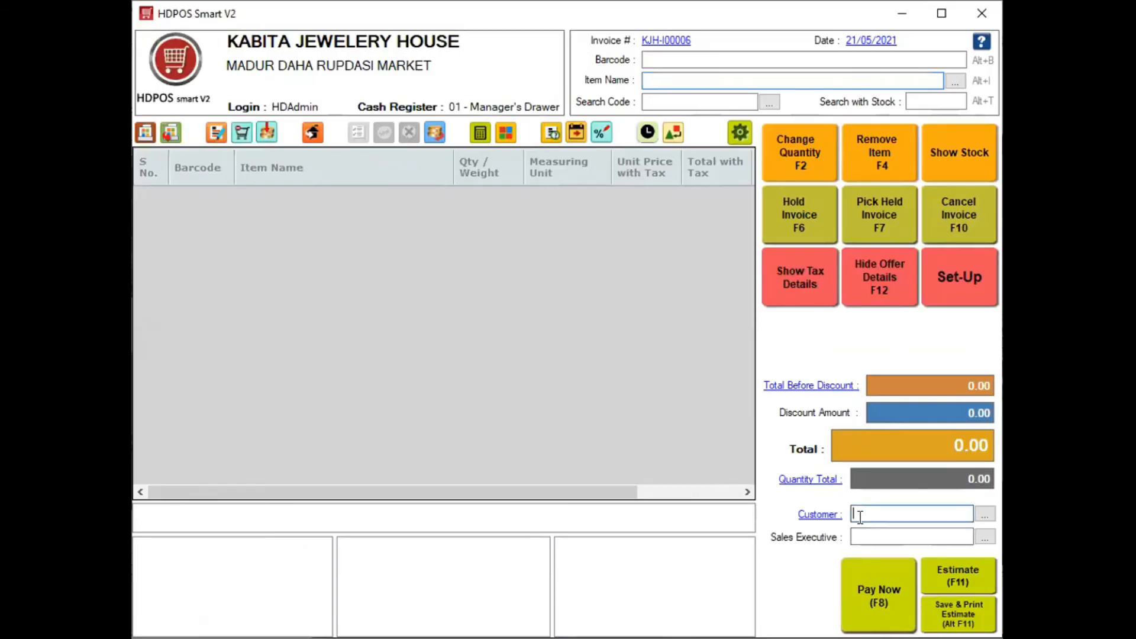
pyautogui.write('121212121')
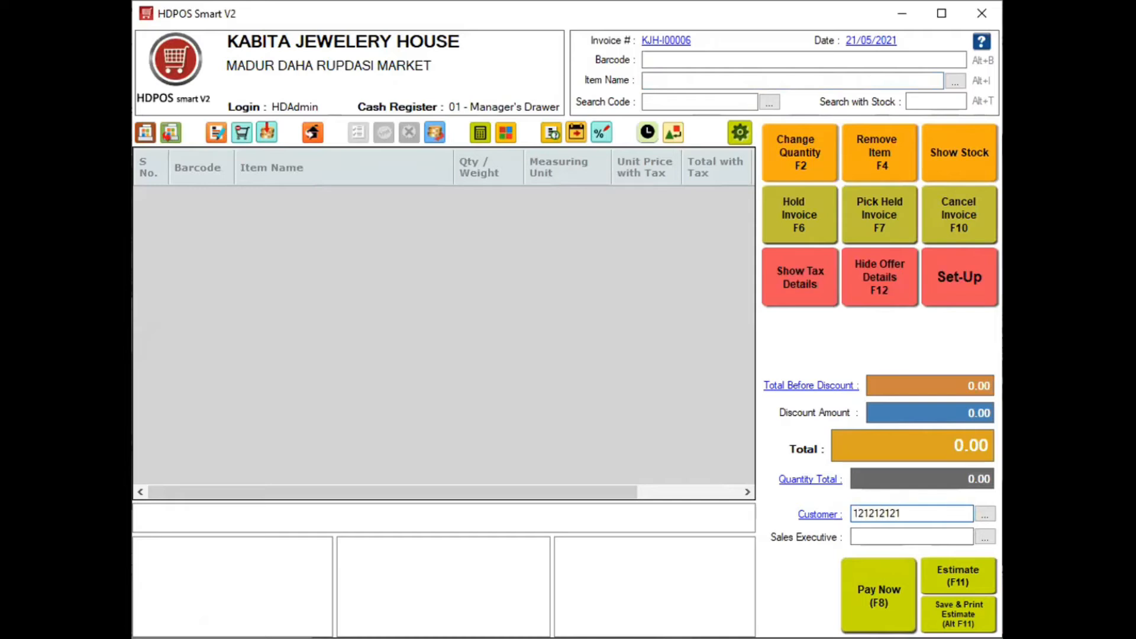
pyautogui.press('Return')
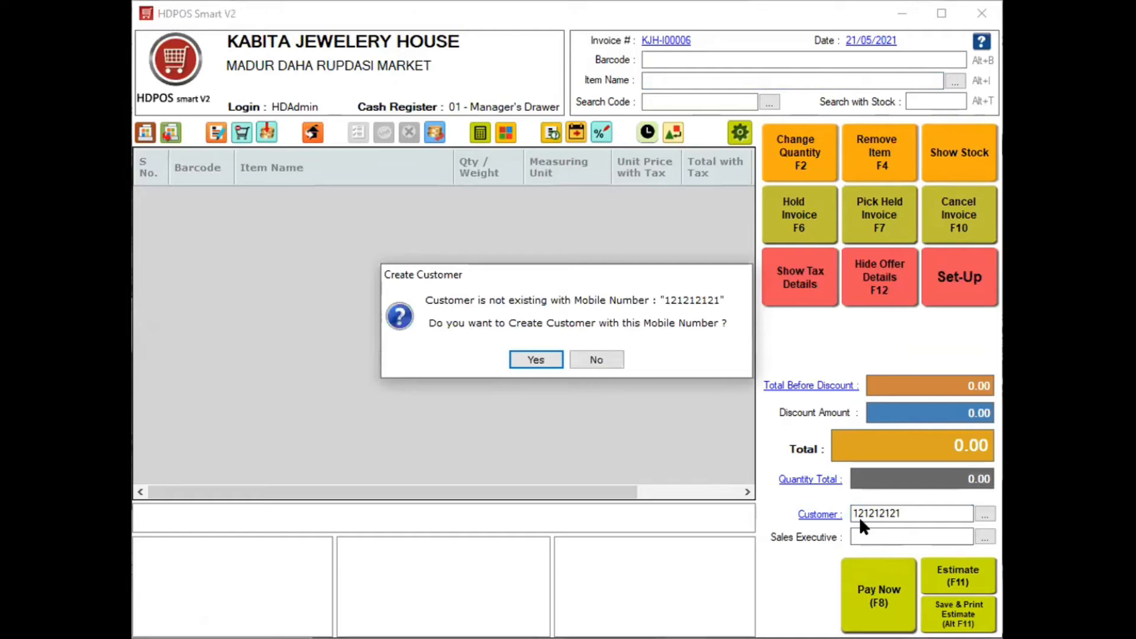
pyautogui.press('Return')
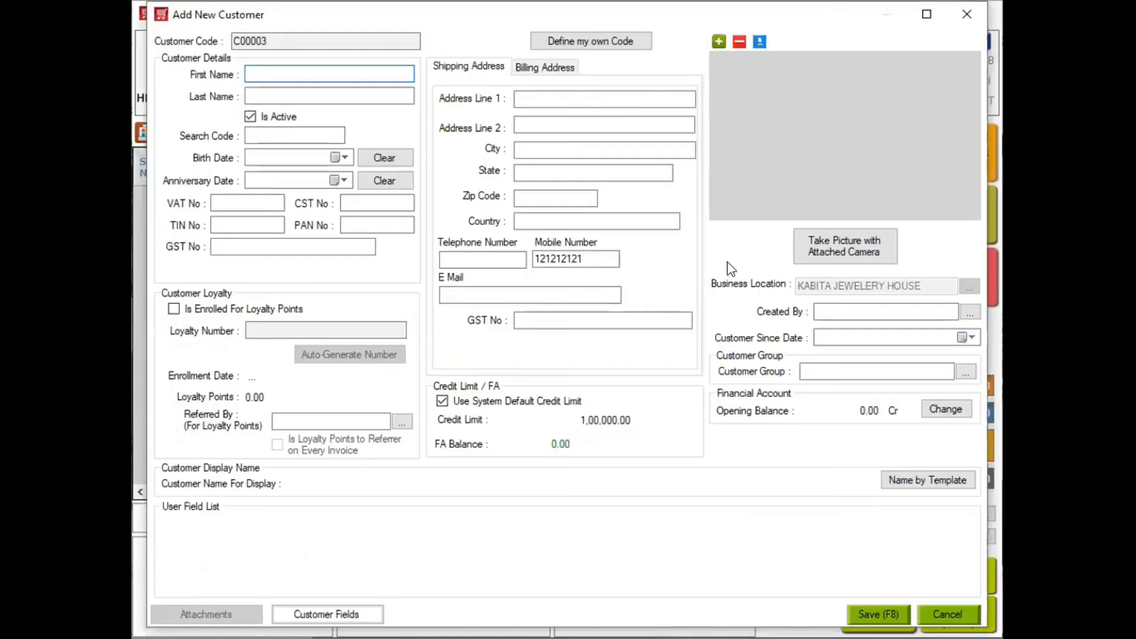
# Fill in the customer's first name, enrol them for loyalty points, and enter the first address line
pyautogui.write('Satynahsu de')
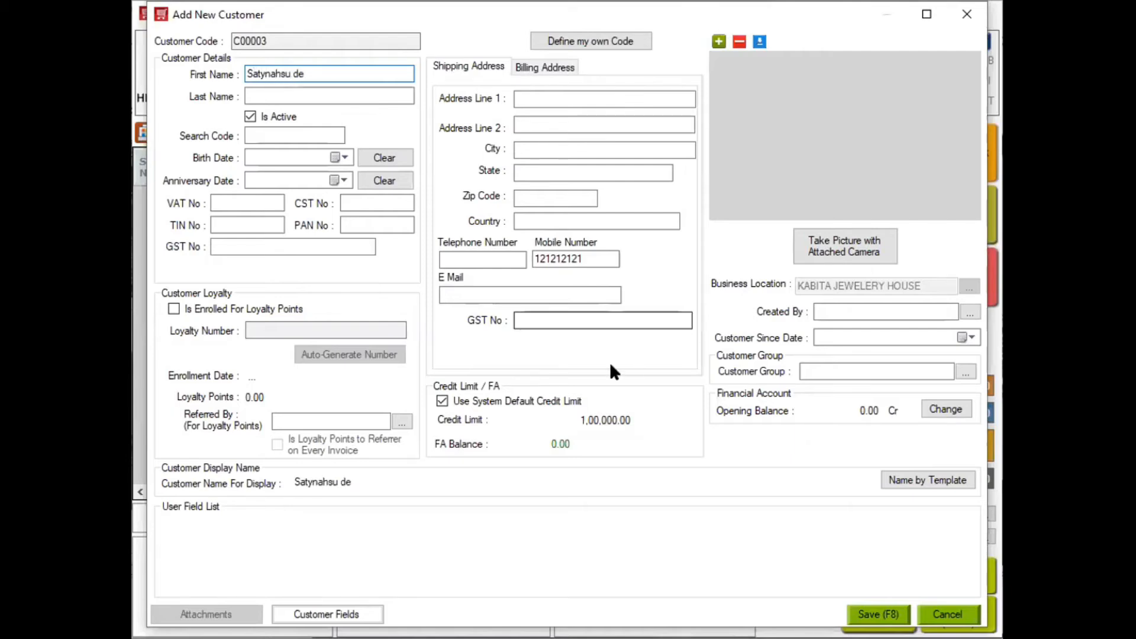
pyautogui.click(249, 157)
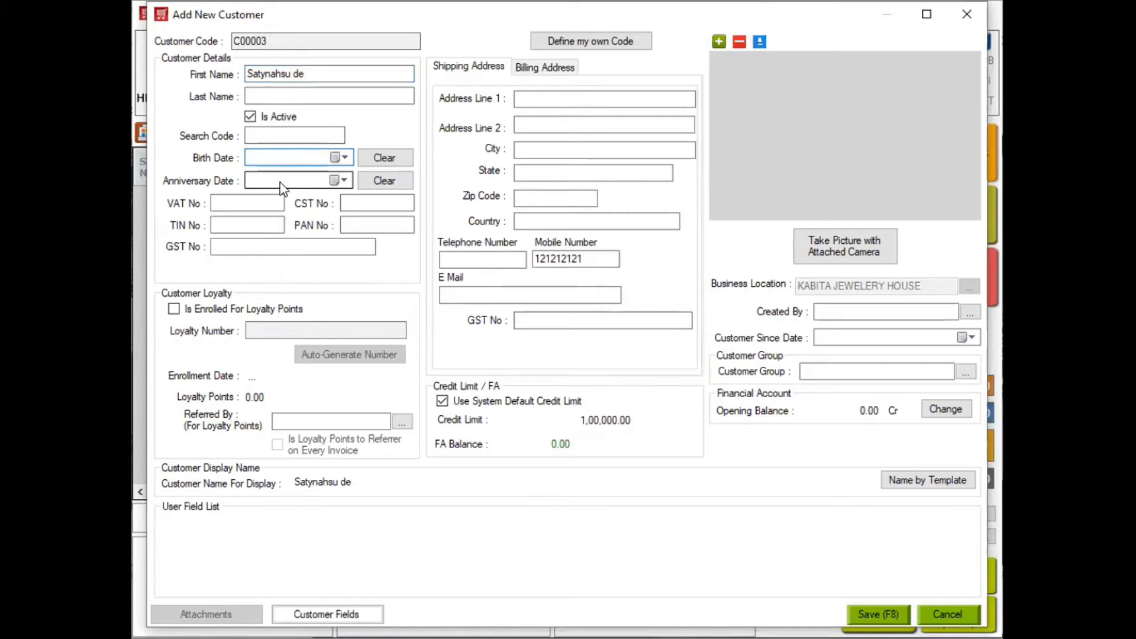
pyautogui.click(210, 311)
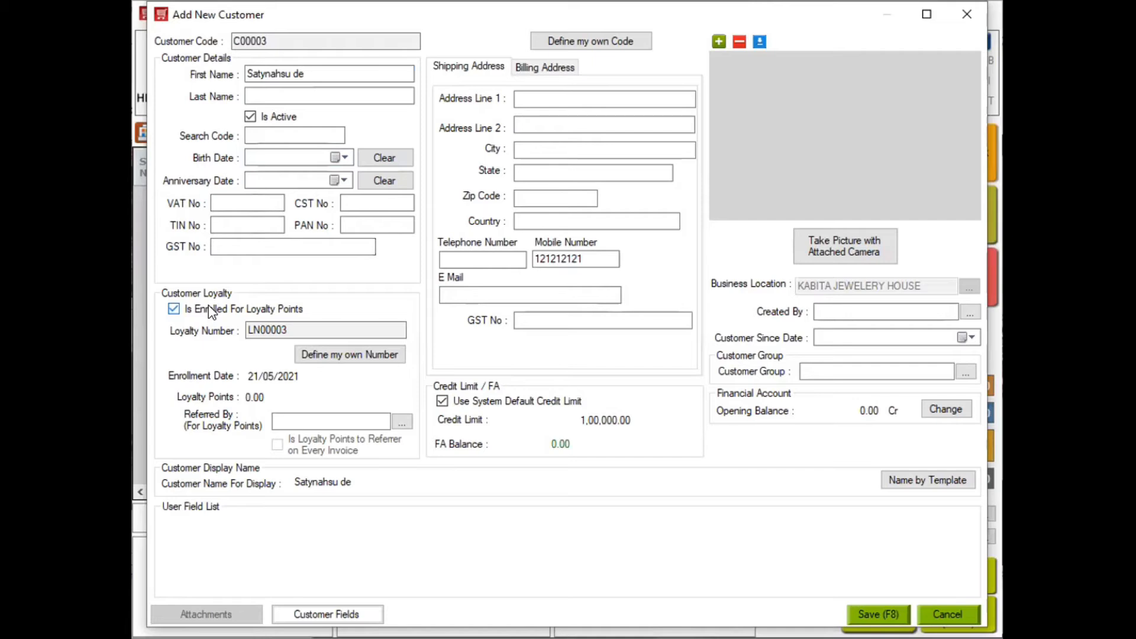
pyautogui.click(837, 370)
pyautogui.click(562, 96)
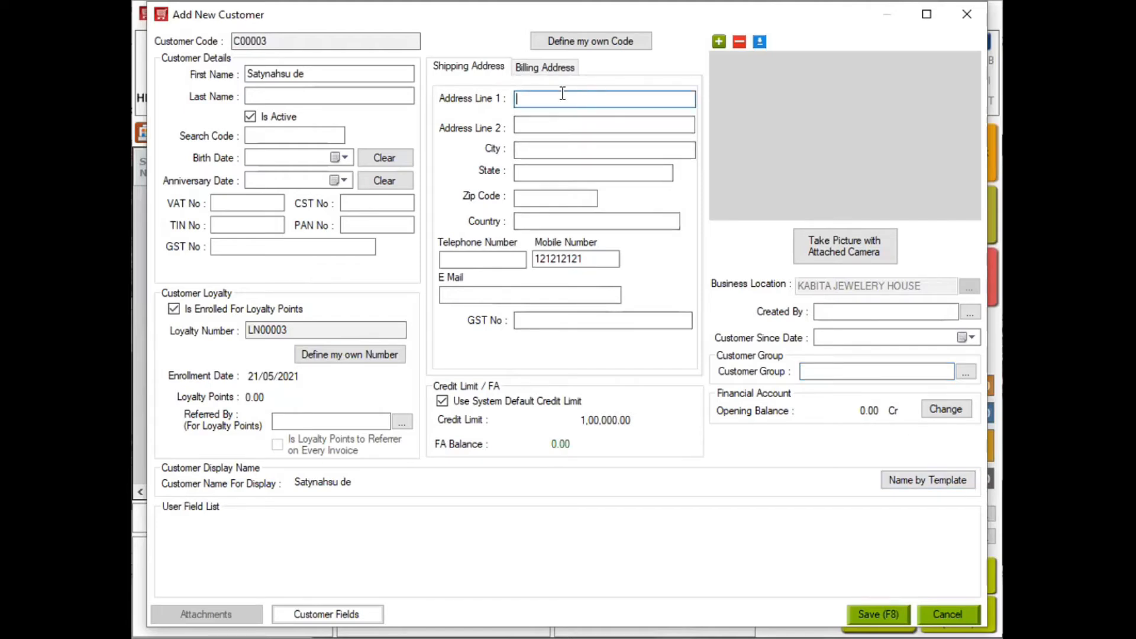
pyautogui.write('12 HBADGSJ')
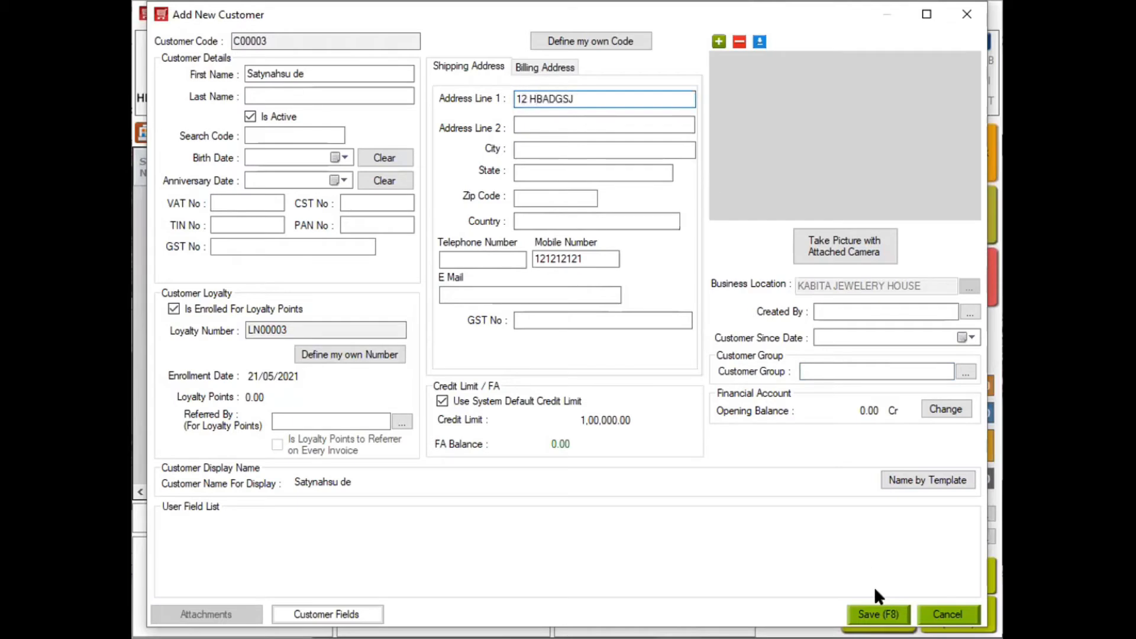
pyautogui.press('F8')
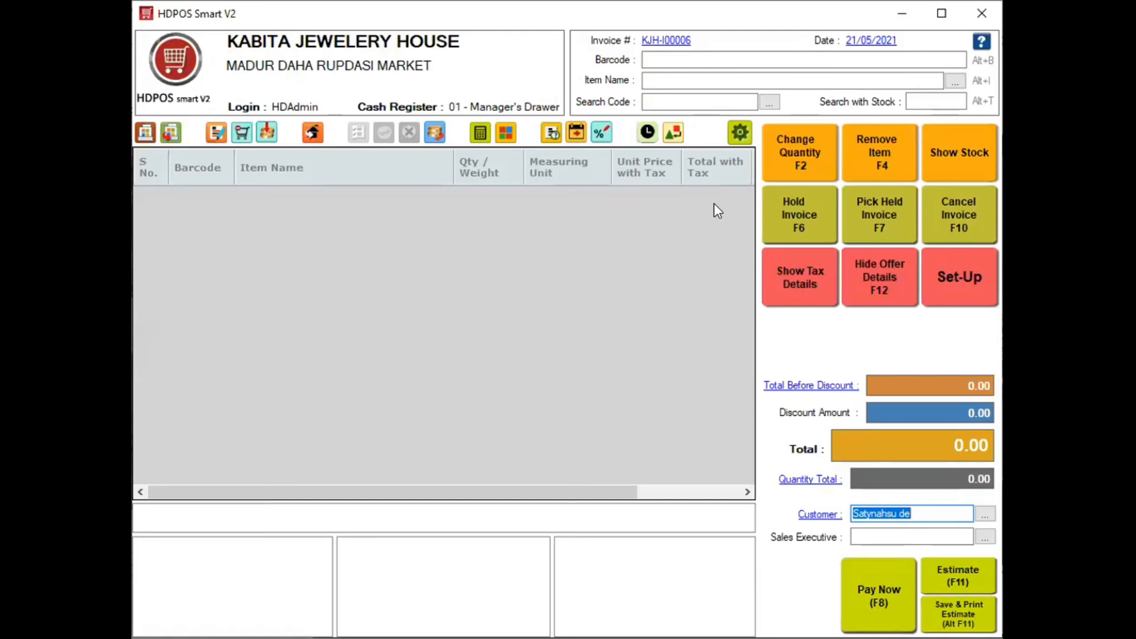
pyautogui.click(685, 81)
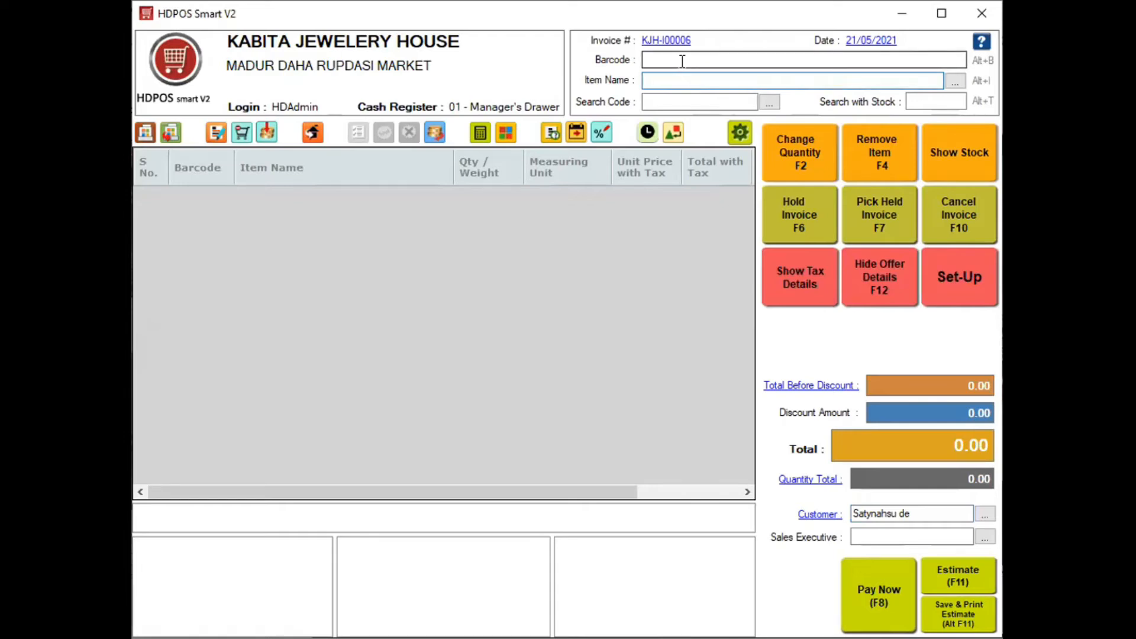
pyautogui.click(682, 61)
pyautogui.write('k')
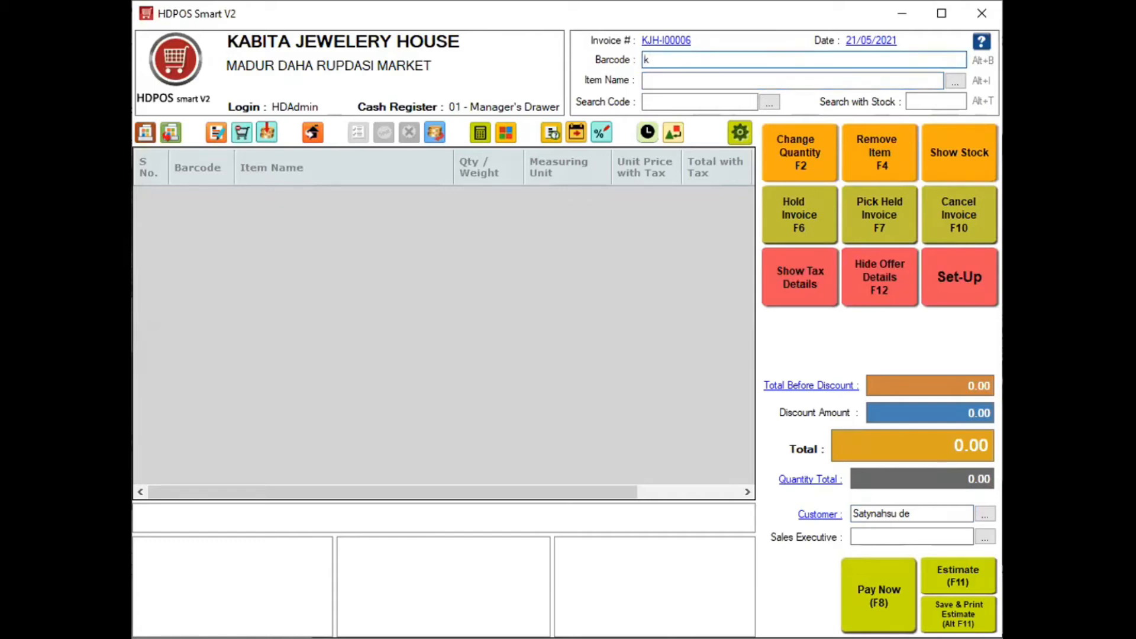
pyautogui.write('jh00009')
pyautogui.press('Return')
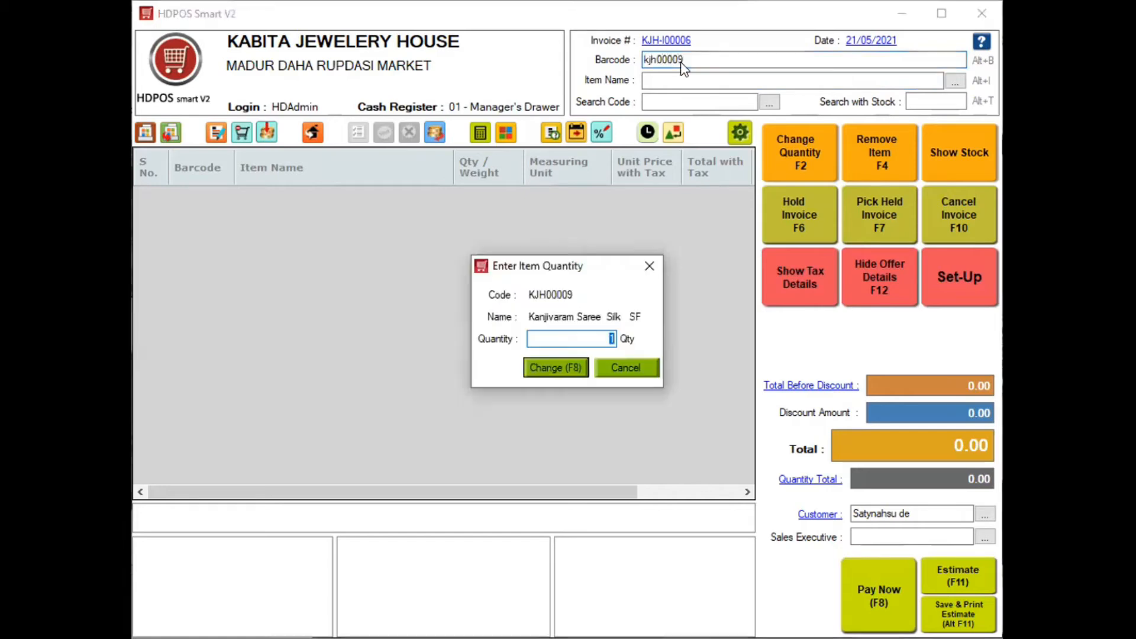
pyautogui.click(649, 268)
pyautogui.write('kjh000')
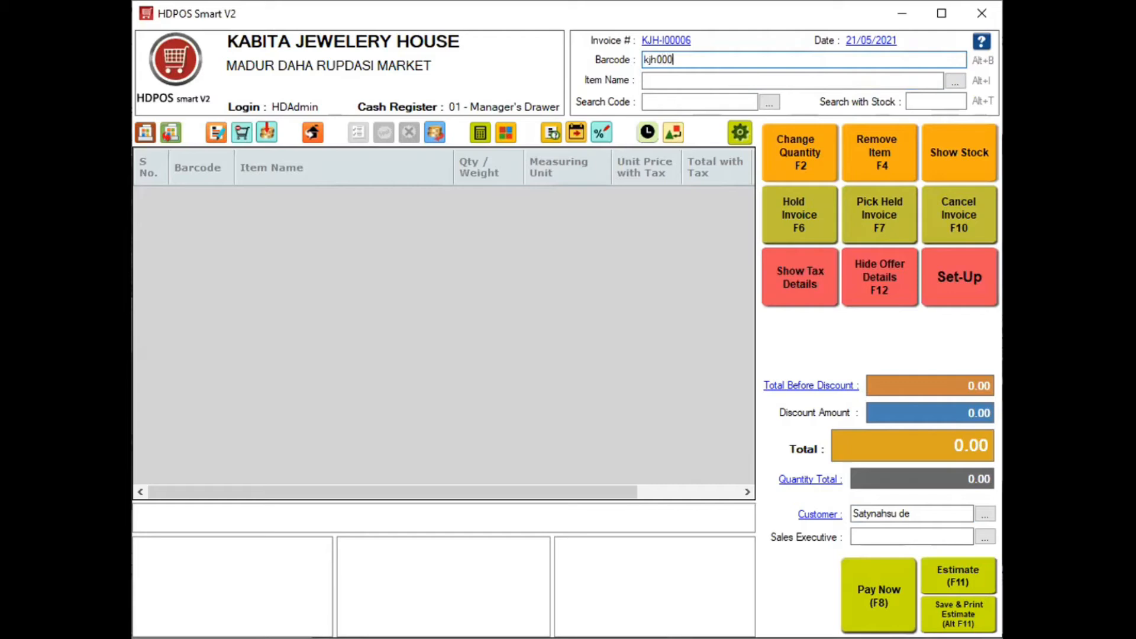
pyautogui.write('010')
pyautogui.press('Return')
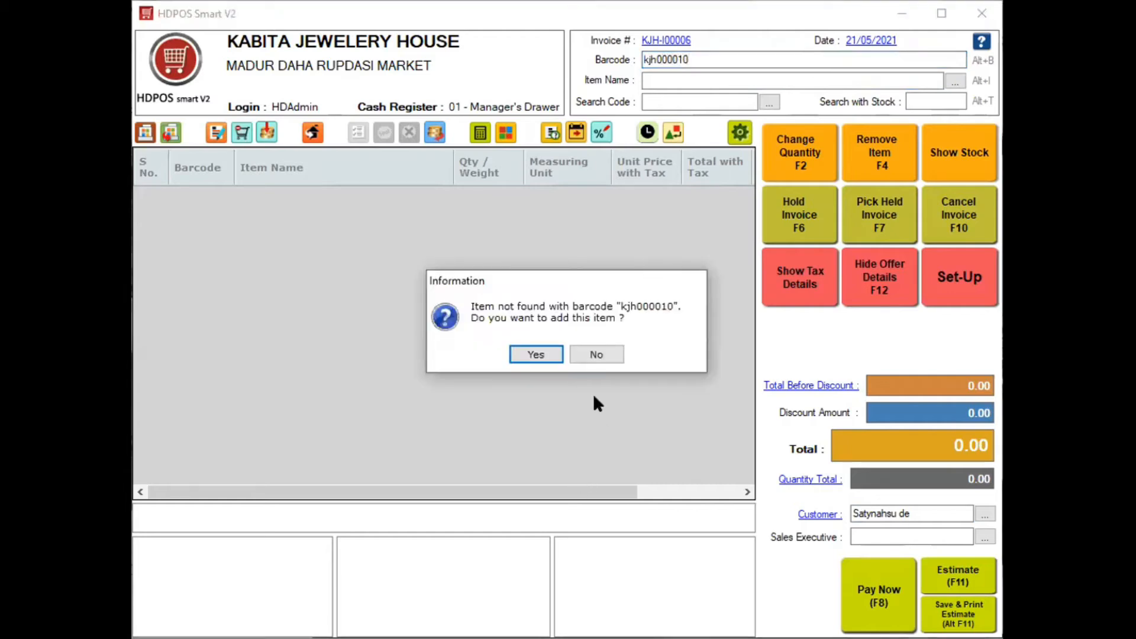
pyautogui.click(596, 354)
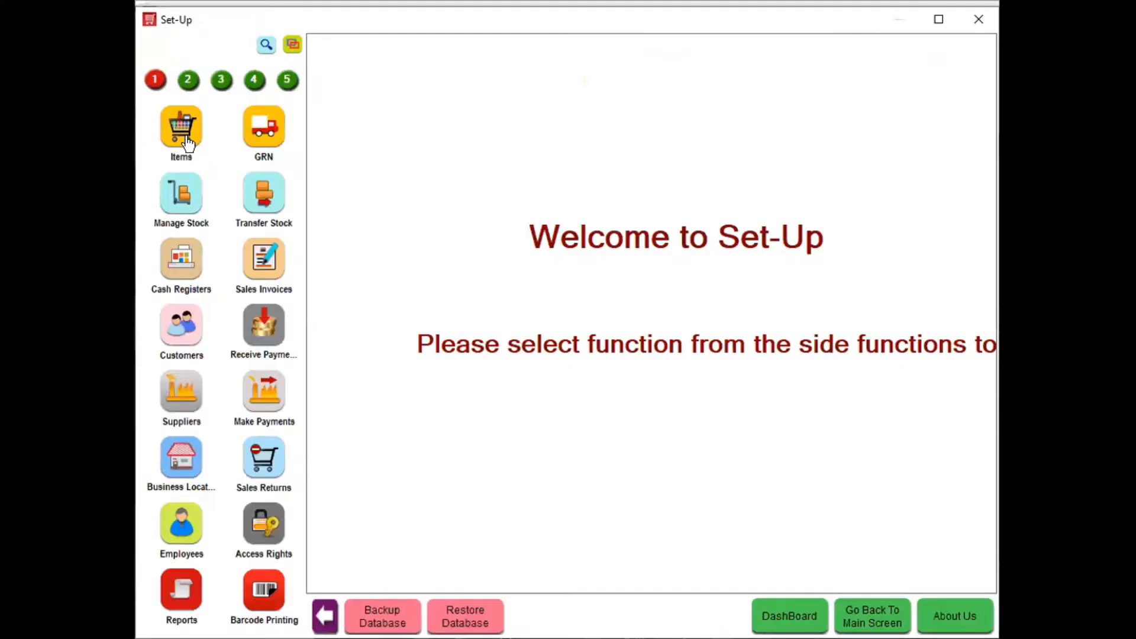
# Enter barcode kjh00012 to bring up the quantity prompt for the 7780 Jaroa Gold Set
pyautogui.click(183, 140)
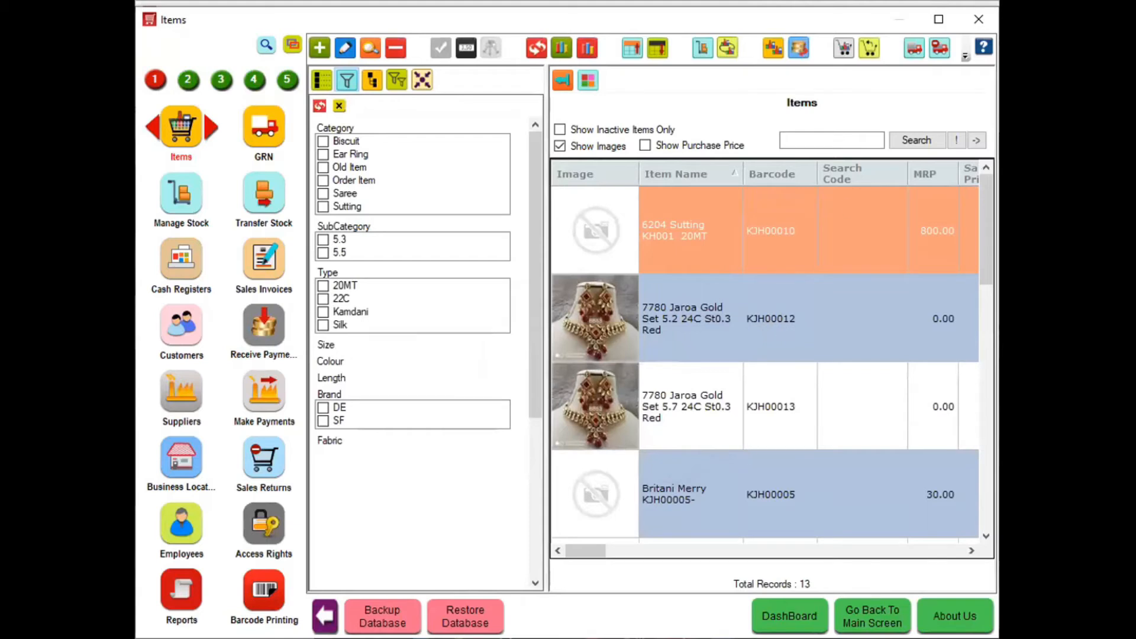
pyautogui.click(985, 24)
pyautogui.write('kjh00012')
pyautogui.press('Return')
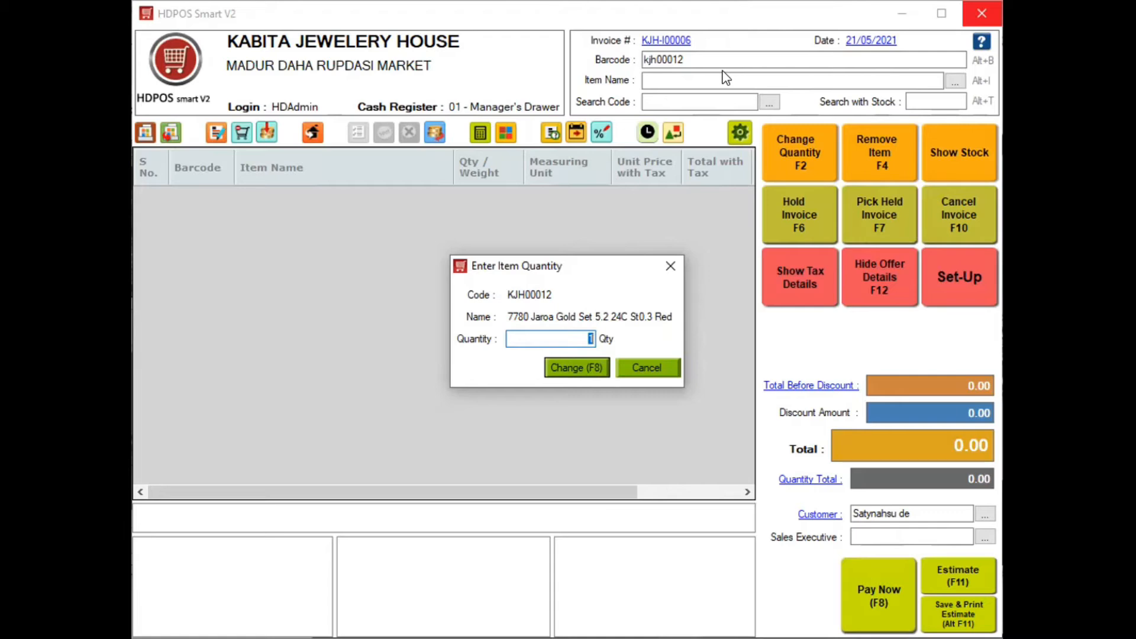
# Add the 7780 Jaroa Gold Set at quantity 1 with a new price of 26,000
pyautogui.press('Return')
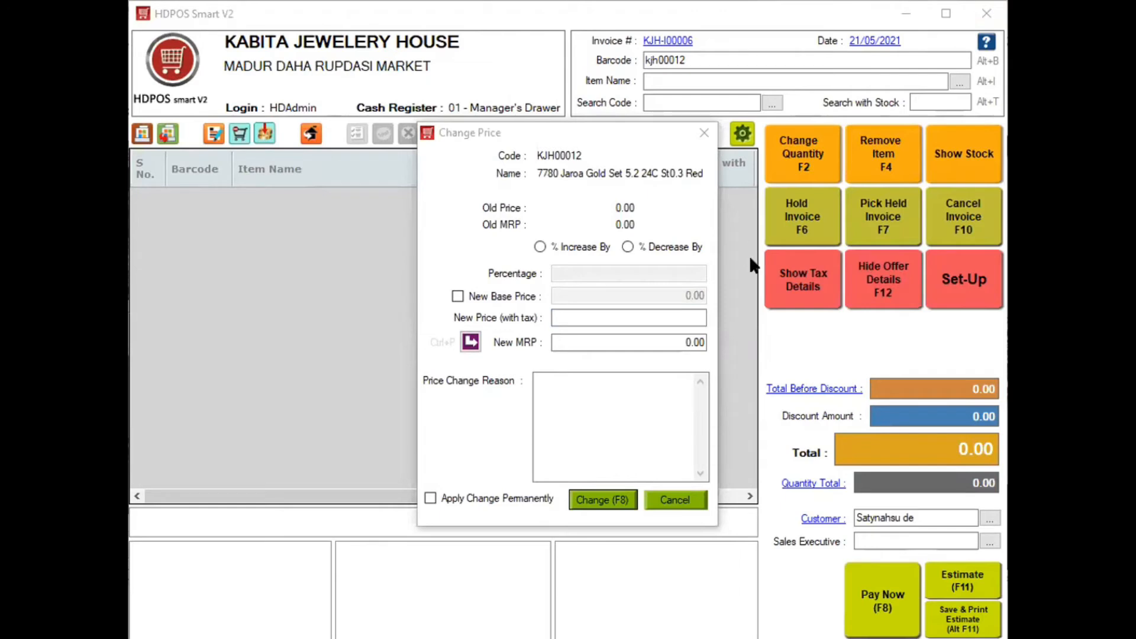
pyautogui.click(670, 152)
pyautogui.moveTo(663, 122); pyautogui.dragTo(882, 69)
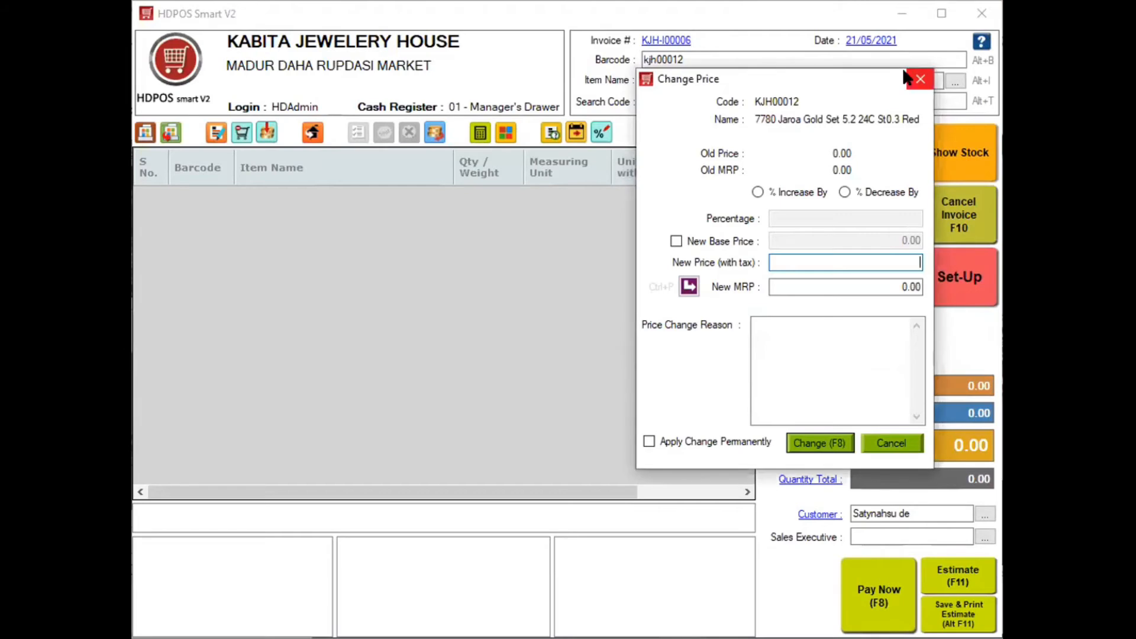
pyautogui.click(919, 79)
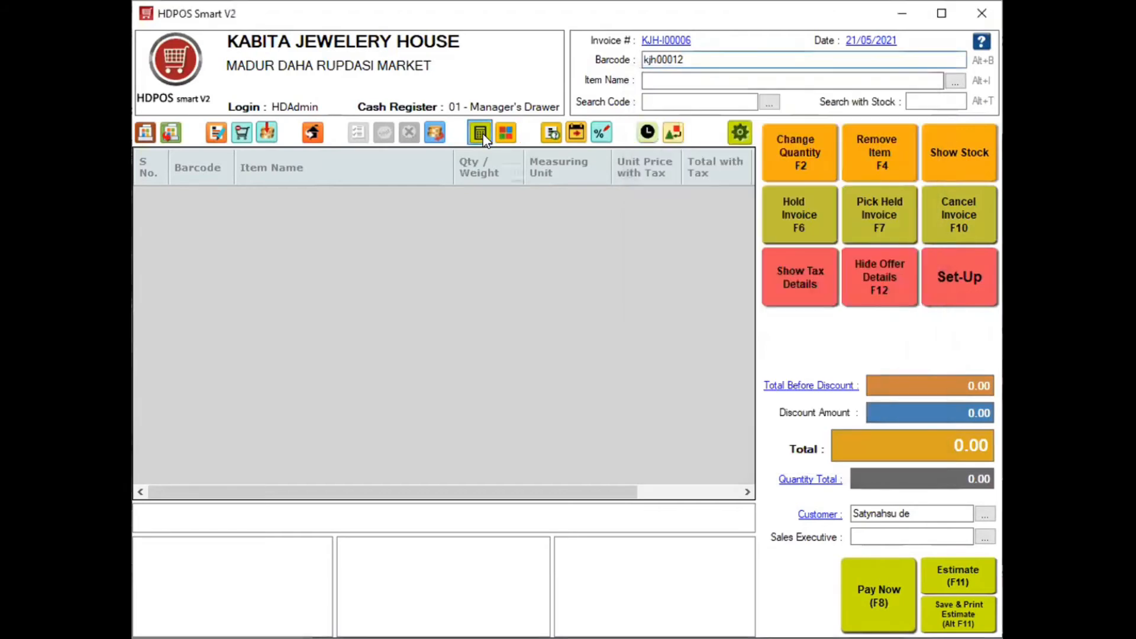
pyautogui.click(480, 134)
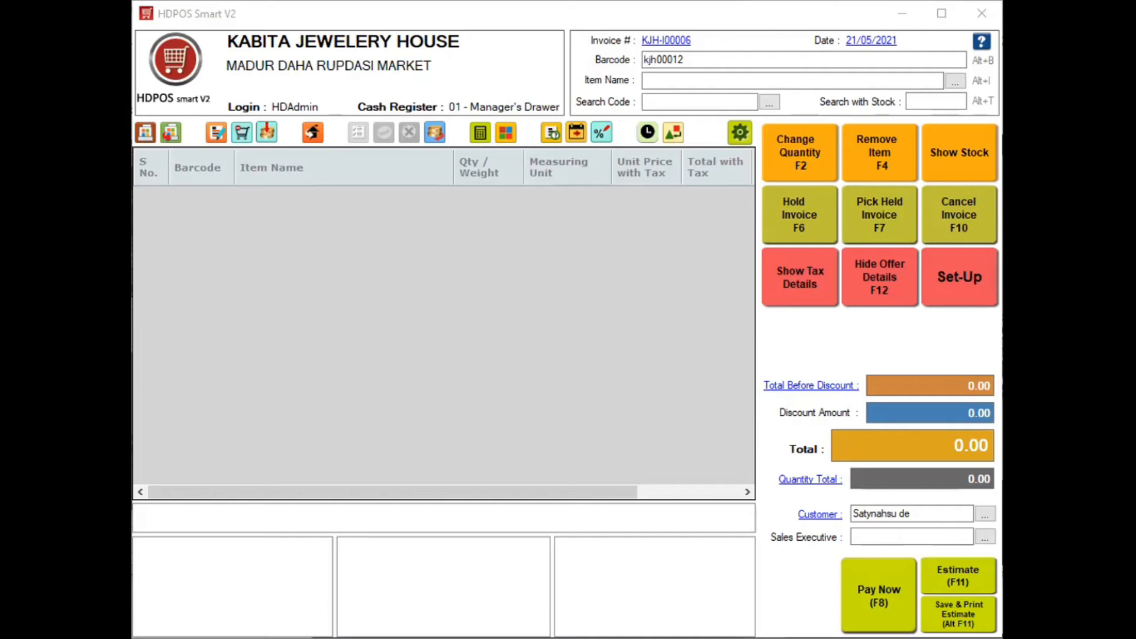
pyautogui.click(703, 191)
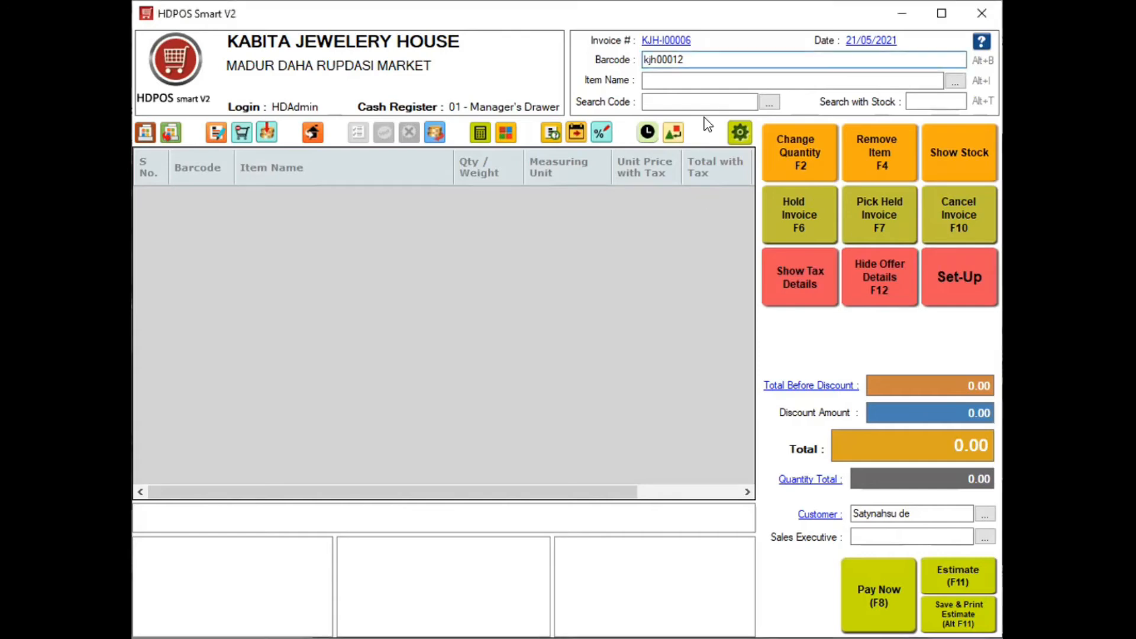
pyautogui.press('Return')
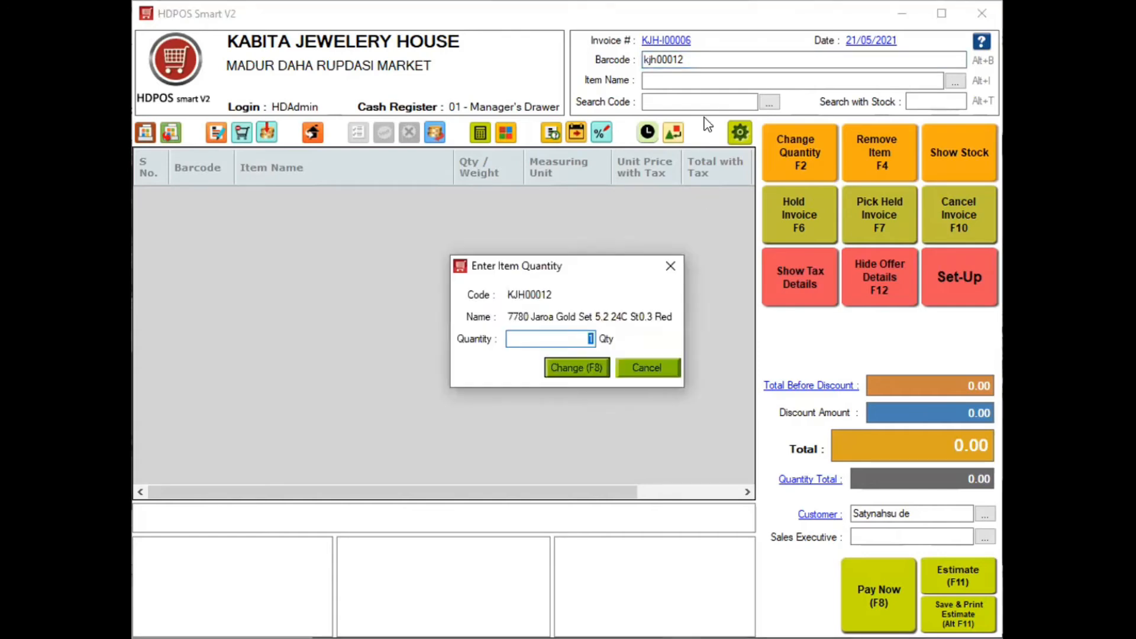
pyautogui.press('Return')
pyautogui.write('26000')
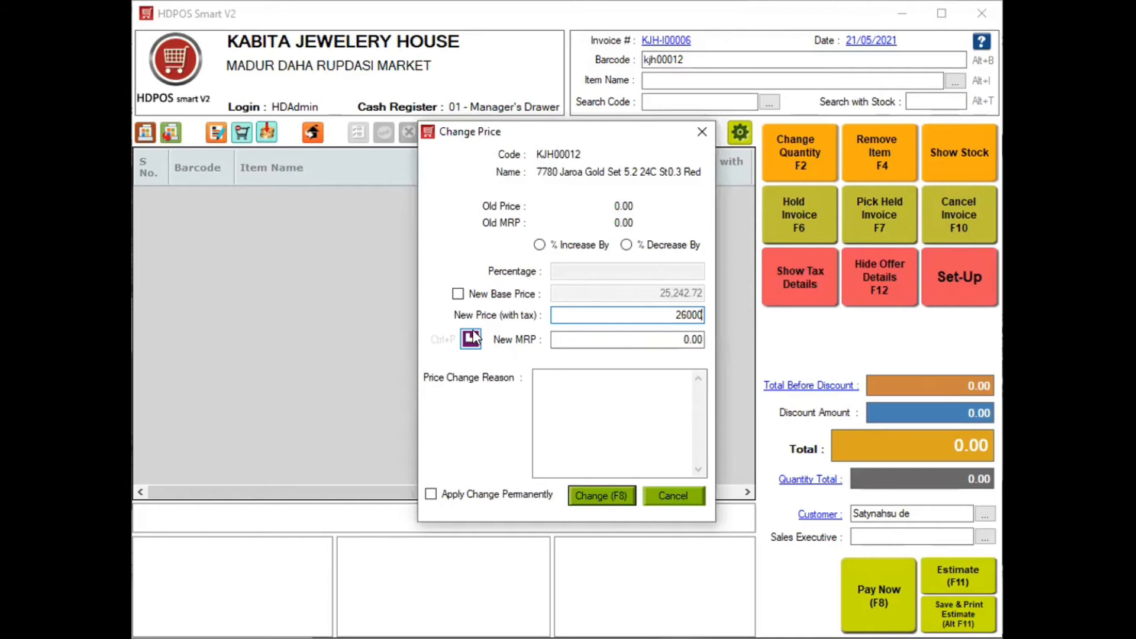
pyautogui.press('F8')
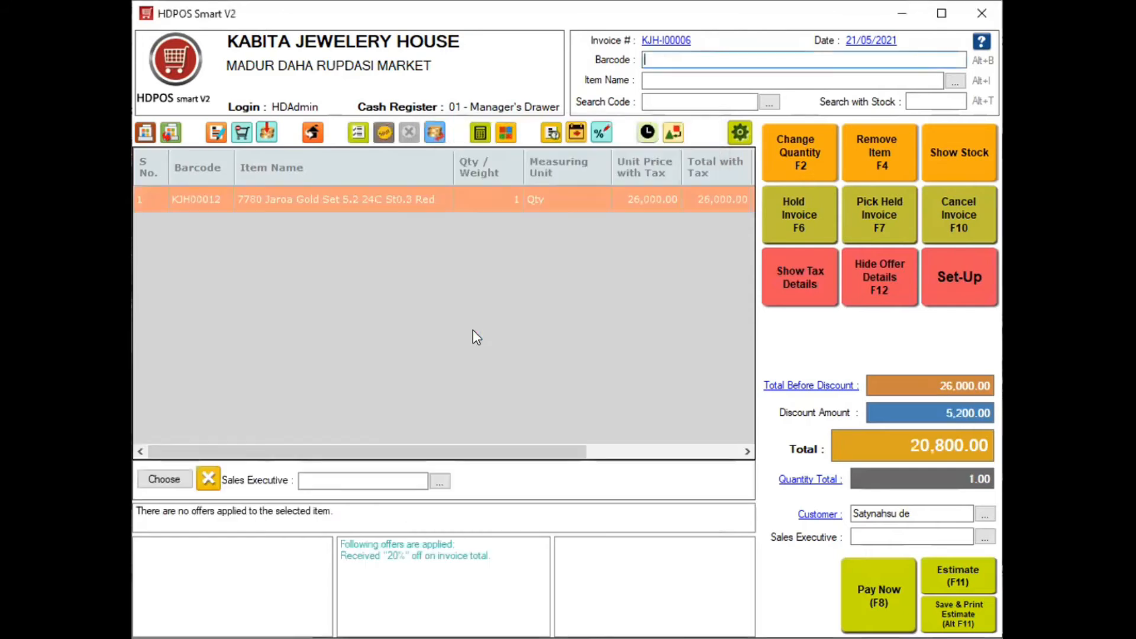
# Show the gold set's tax details and scroll the grid right to the tax columns
pyautogui.click(808, 293)
pyautogui.moveTo(390, 453); pyautogui.dragTo(782, 443)
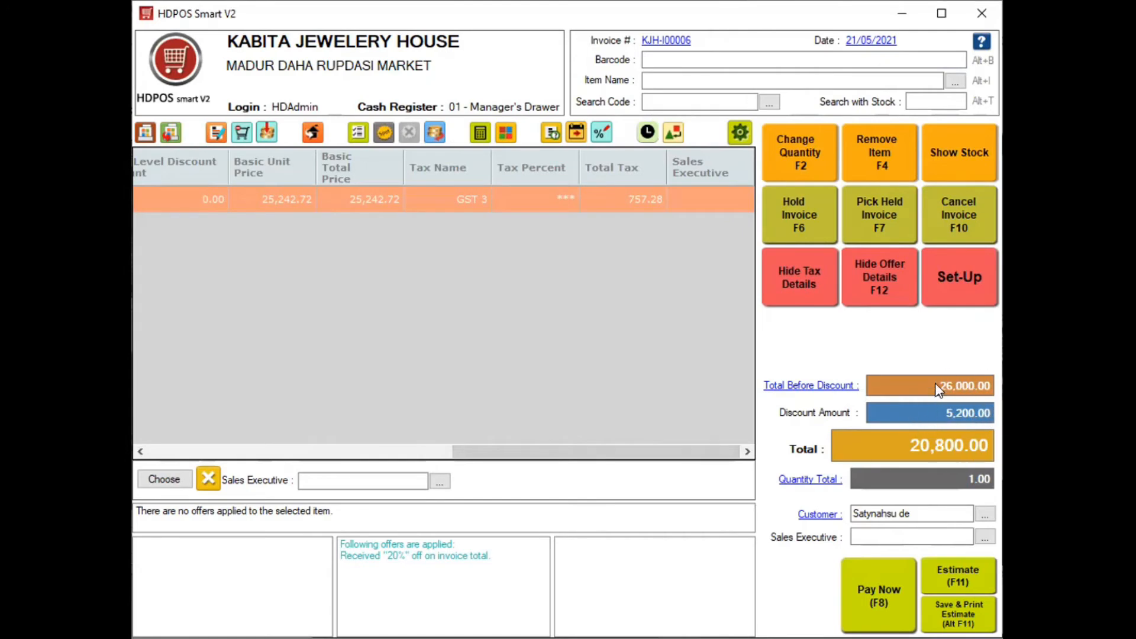
pyautogui.moveTo(459, 561)
# Start an exchange purchase and select the new customer from the suggestions
pyautogui.click(675, 138)
pyautogui.click(664, 172)
pyautogui.write('Sa')
pyautogui.press('Down')
pyautogui.press('Return')
# Create a new item named 'Old Gold Item' in the Old Item category
pyautogui.click(894, 178)
pyautogui.click(532, 75)
pyautogui.write('Old Gold Item')
pyautogui.click(525, 167)
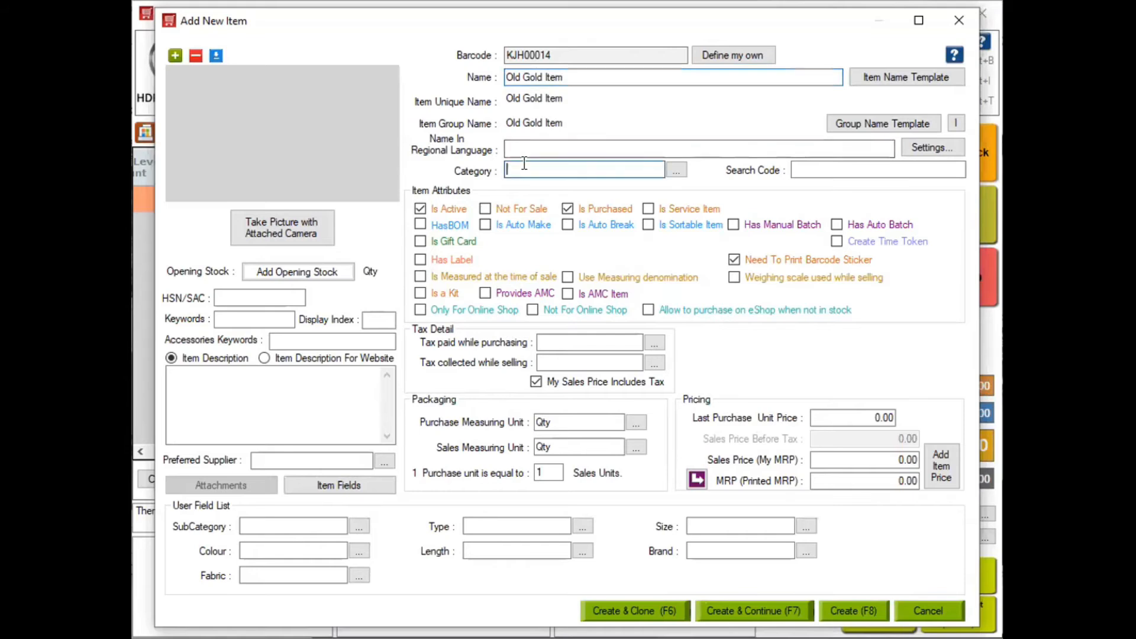
pyautogui.press('Down')
pyautogui.press('Down')
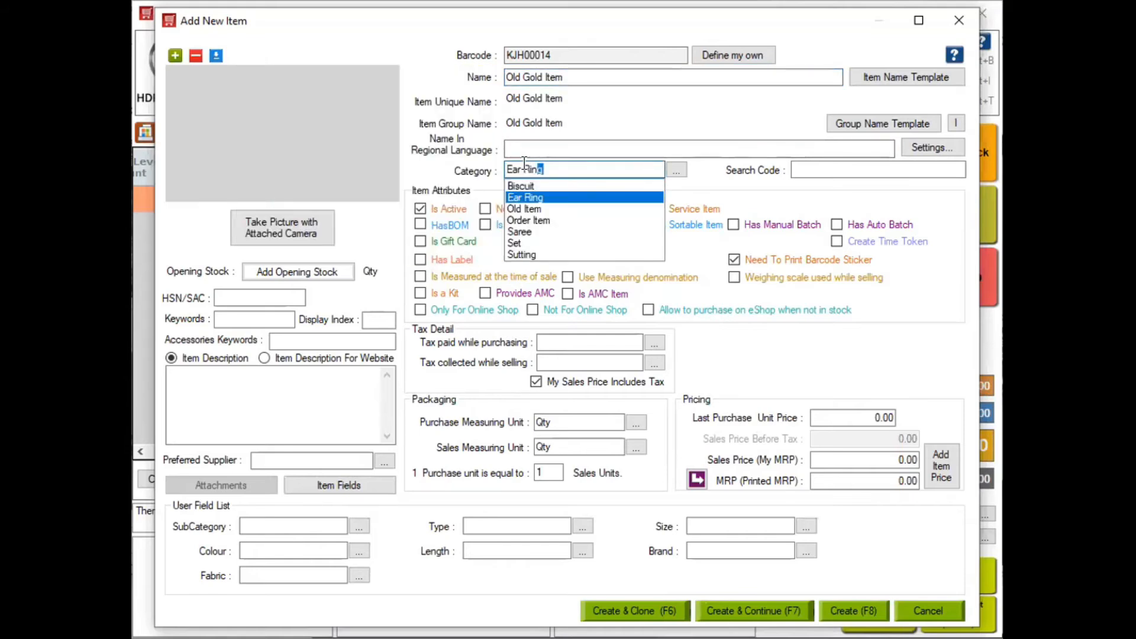
pyautogui.press('Down')
pyautogui.press('Return')
pyautogui.press('Tab')
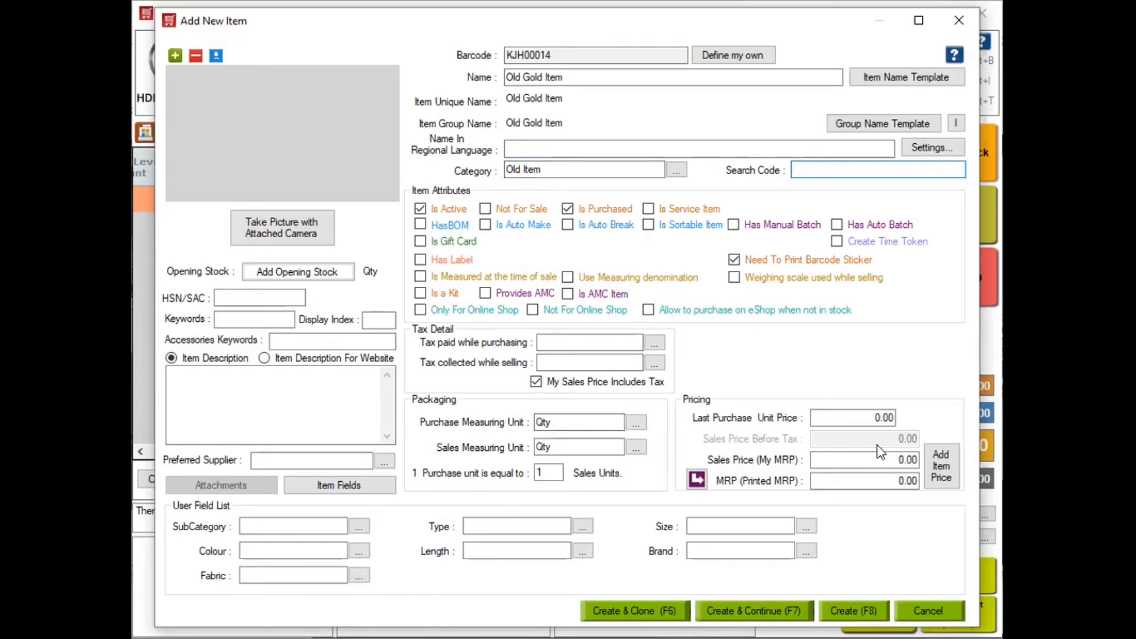
# Give Old Gold Item a 5,000 purchase and sales price and add it to the exchange
pyautogui.click(857, 419)
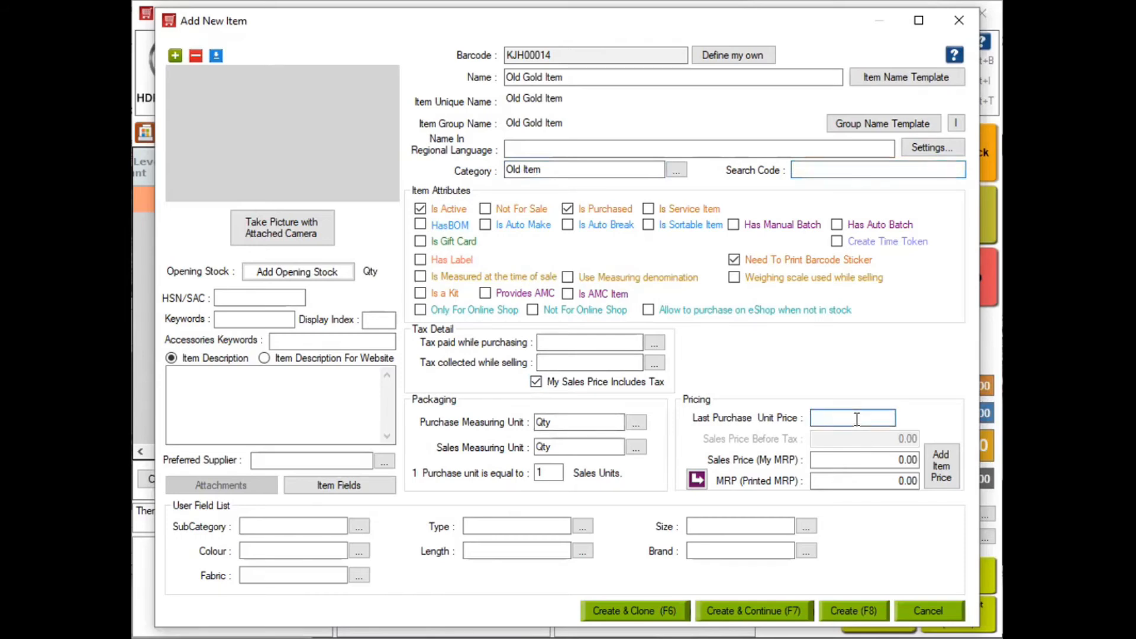
pyautogui.write('5000')
pyautogui.click(857, 453)
pyautogui.write('5000')
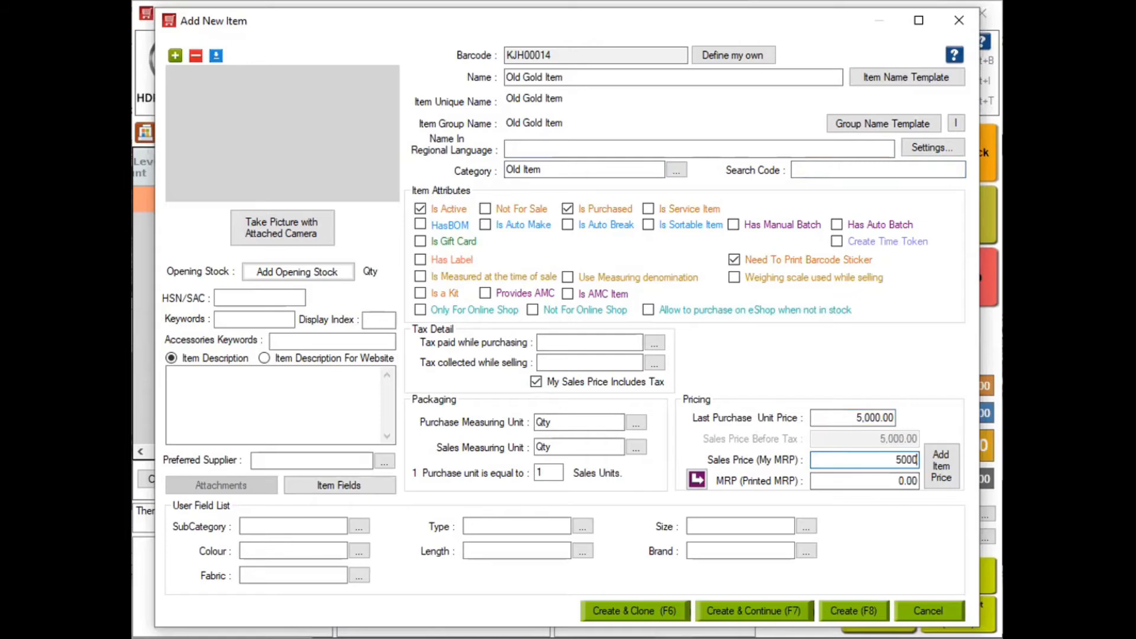
pyautogui.press('Tab')
pyautogui.press('F8')
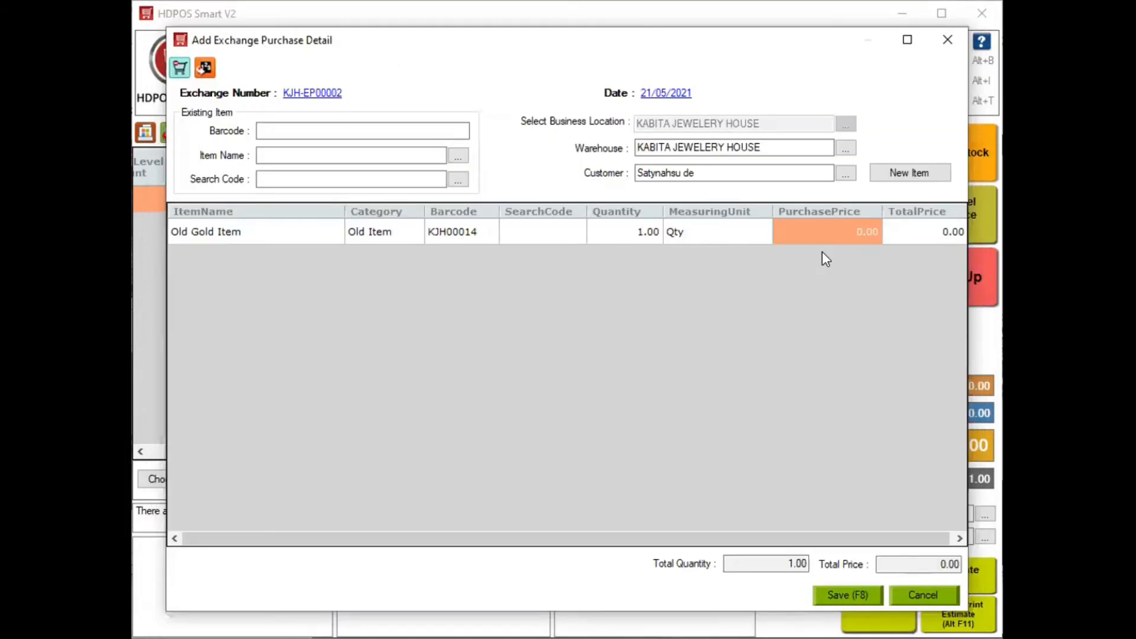
# Set the exchange line's purchase price to 5,000 and save the exchange purchase
pyautogui.click(839, 241)
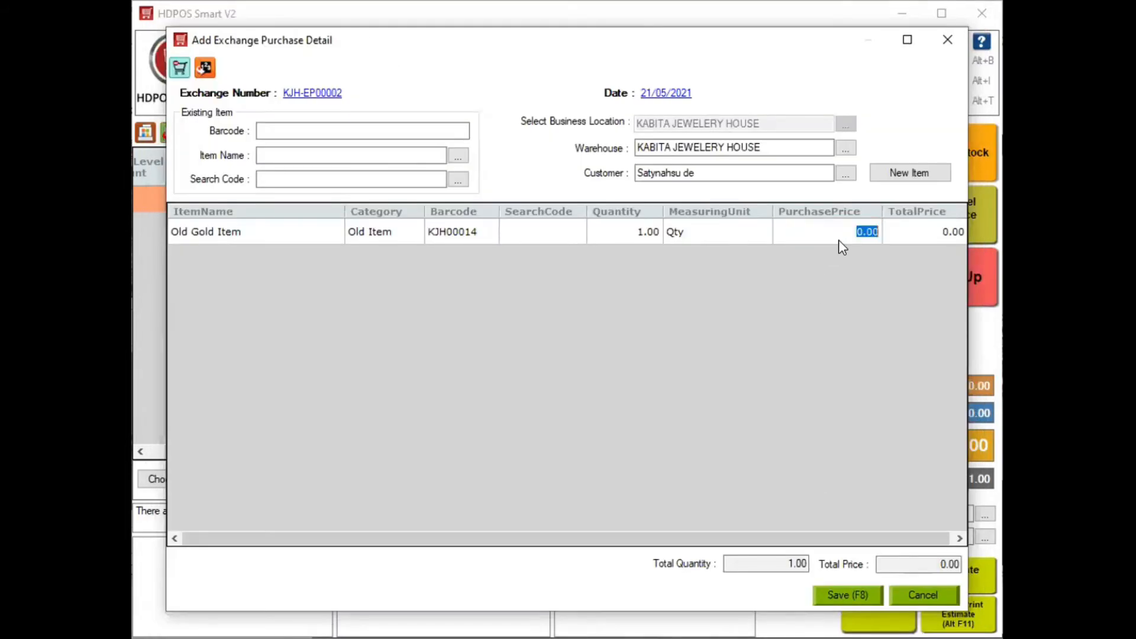
pyautogui.write('5000')
pyautogui.click(855, 596)
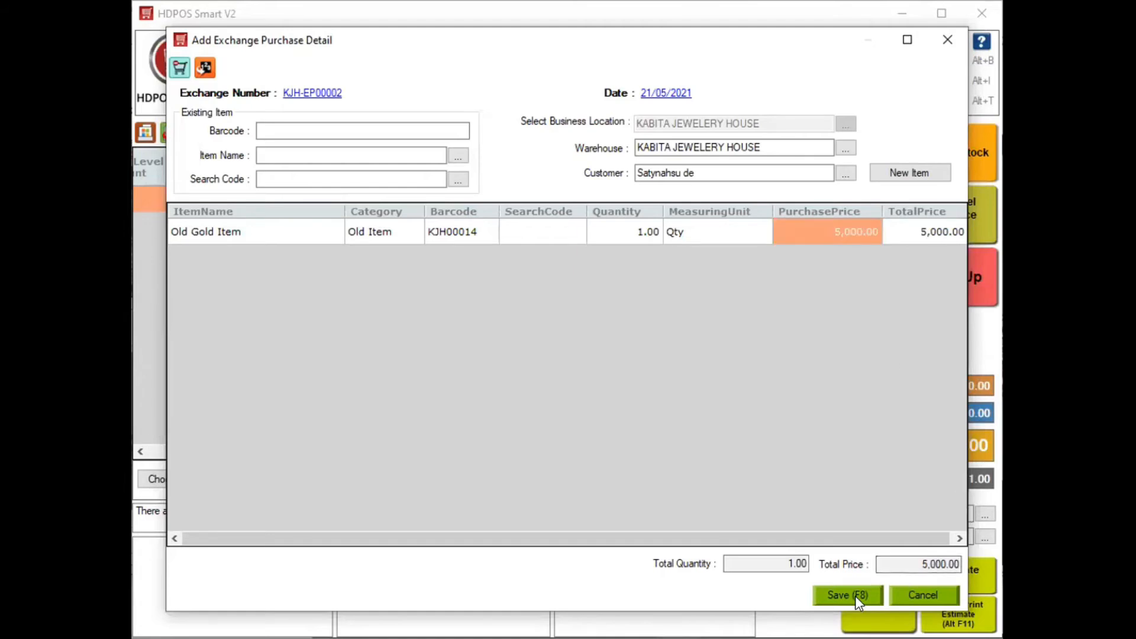
pyautogui.click(855, 595)
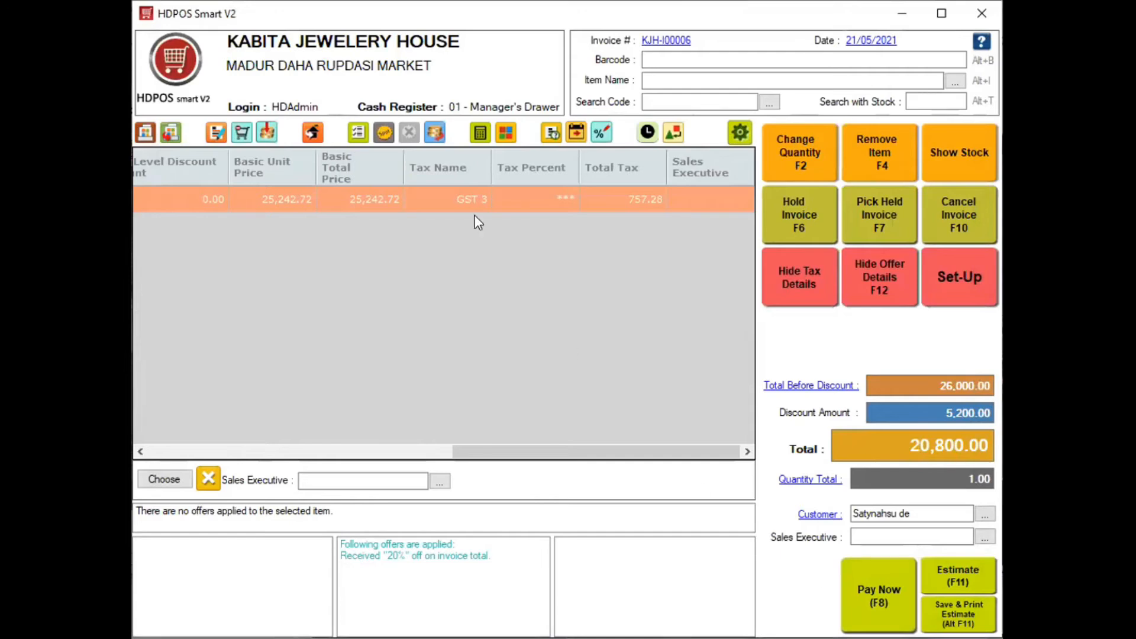
# In Pay Now, apply exchange KJH-EP00002 as payment toward the invoice
pyautogui.press('F8')
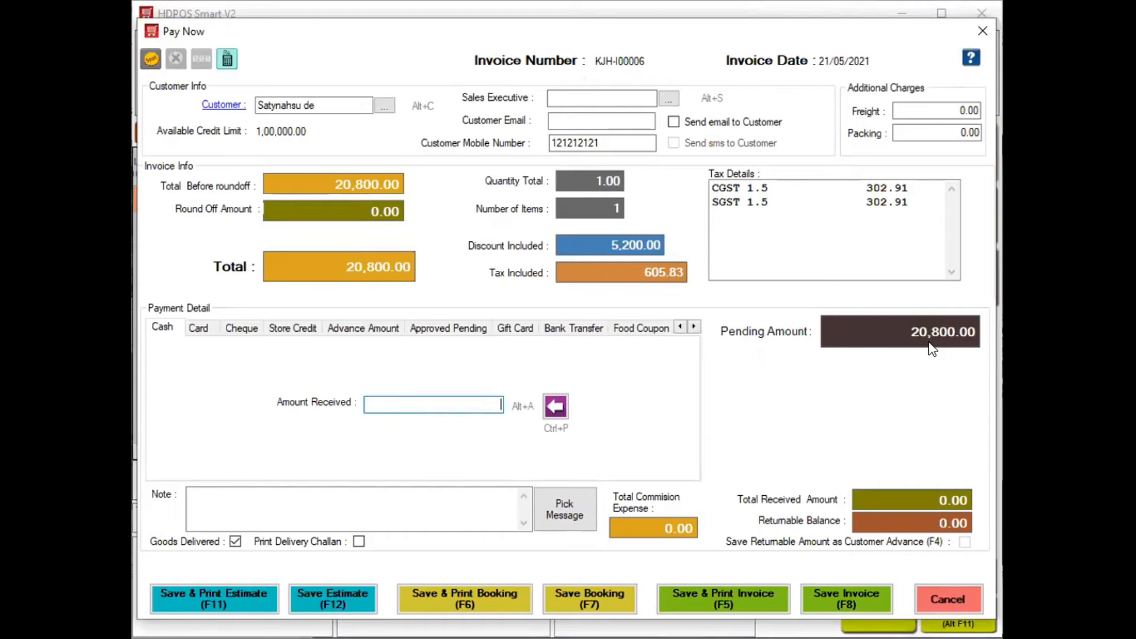
pyautogui.click(694, 327)
pyautogui.click(694, 326)
pyautogui.click(693, 327)
pyautogui.click(693, 326)
pyautogui.click(694, 326)
pyautogui.click(607, 332)
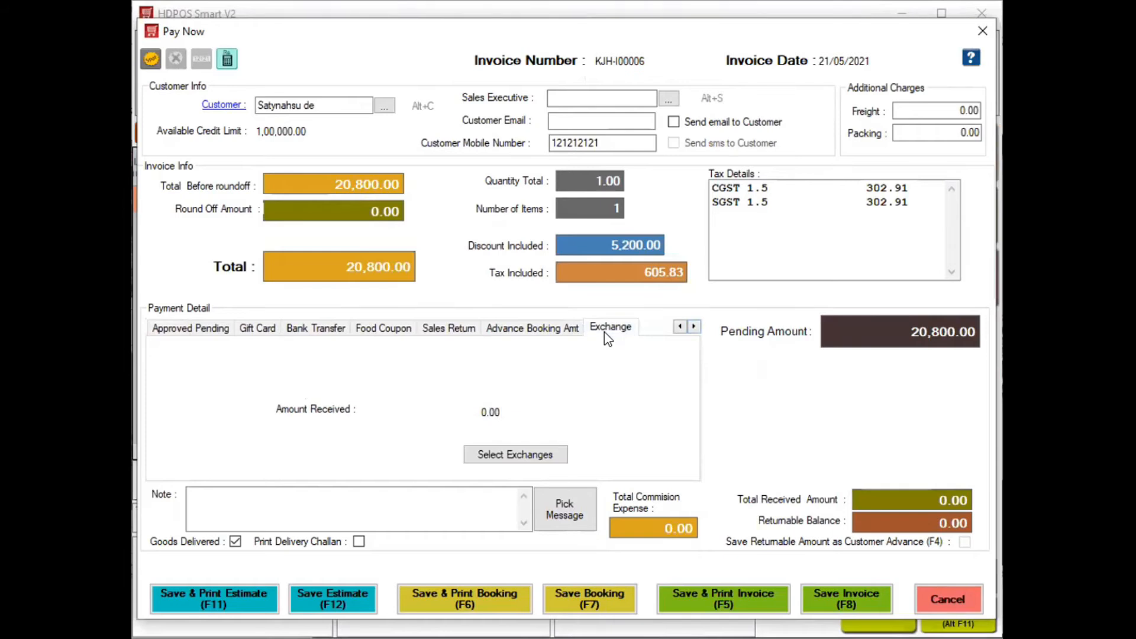
pyautogui.click(516, 457)
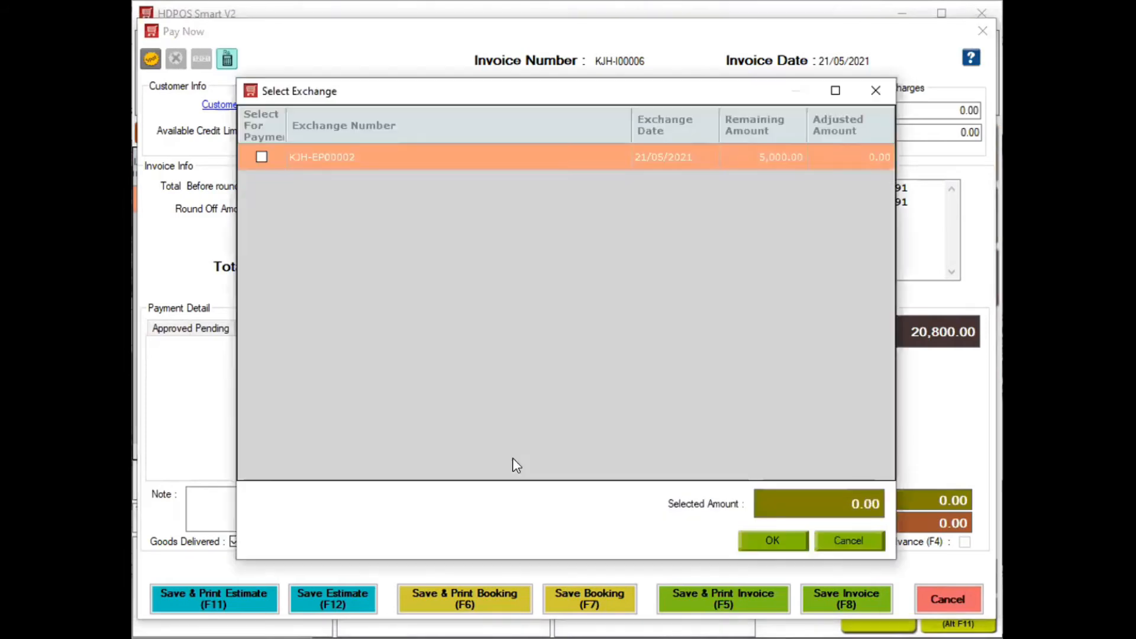
pyautogui.click(262, 156)
pyautogui.click(762, 542)
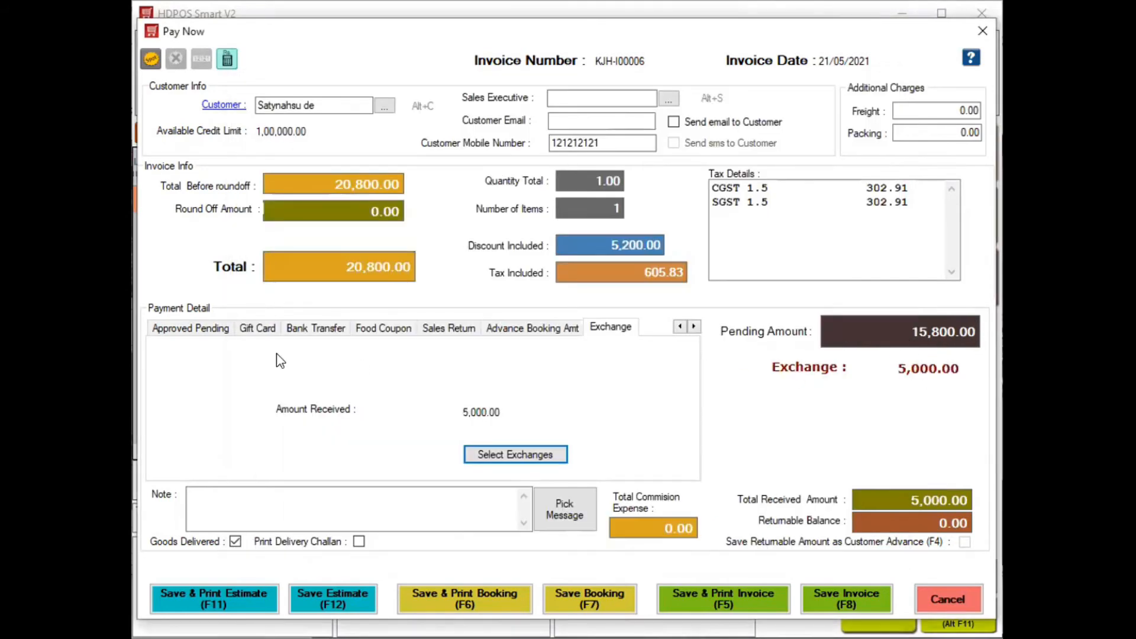
pyautogui.click(680, 327)
pyautogui.click(680, 327)
pyautogui.click(680, 327)
pyautogui.click(680, 327)
pyautogui.click(680, 328)
# Enter 10,000 as cash received on the invoice
pyautogui.click(158, 333)
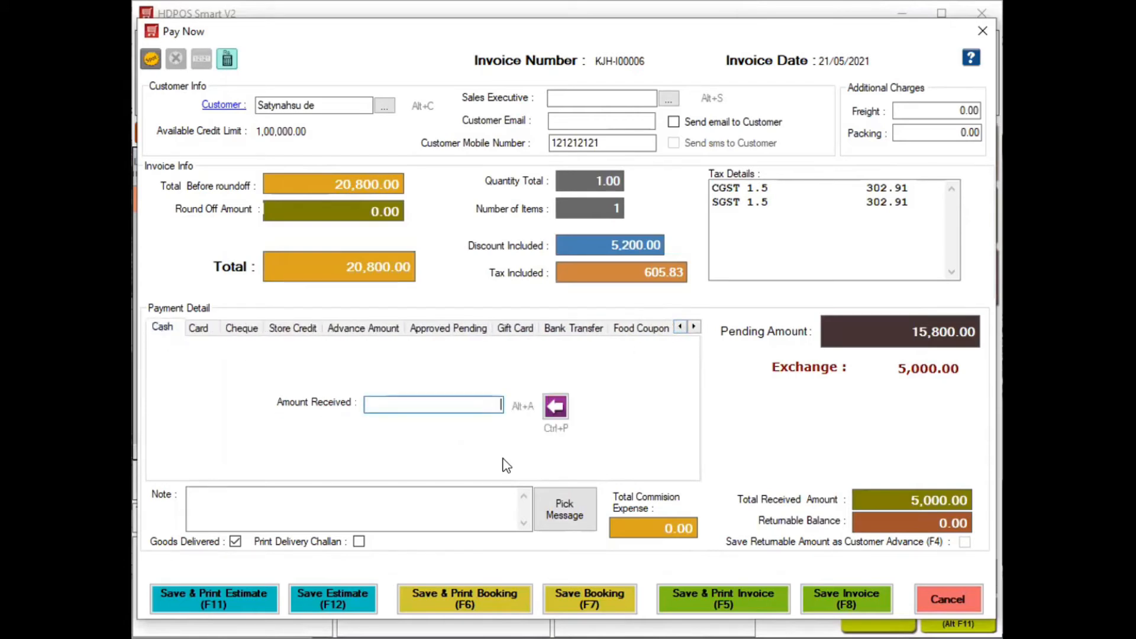
pyautogui.write('100000')
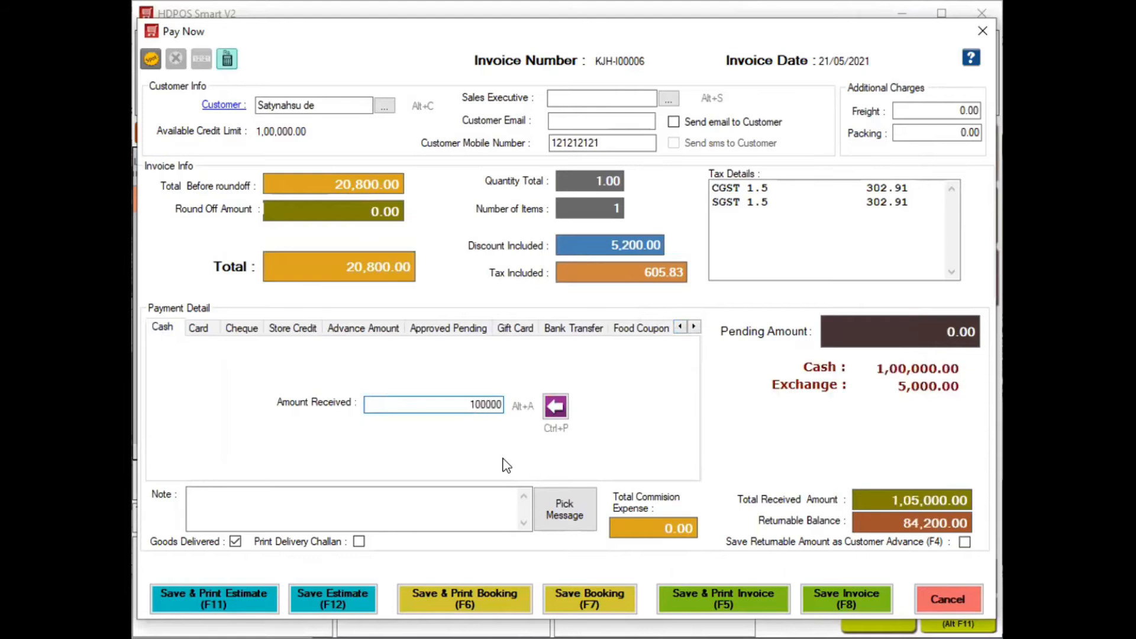
pyautogui.press('BackSpace')
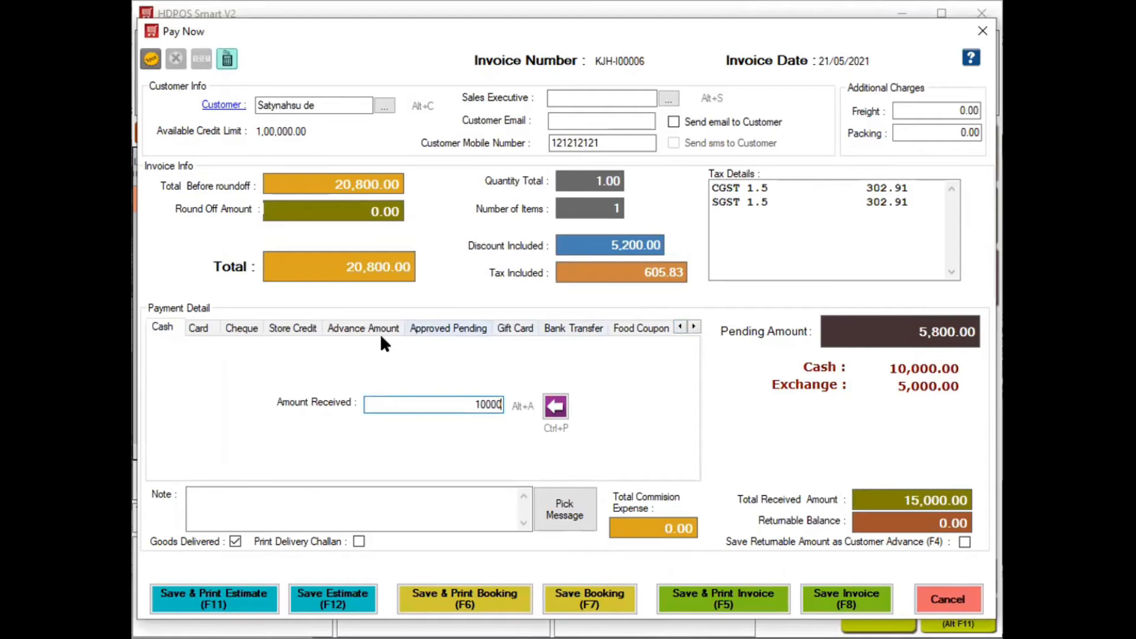
# Add a 4,000 HDFC card payment with its approval number, putting the remaining 1,800 on approved pending
pyautogui.click(197, 327)
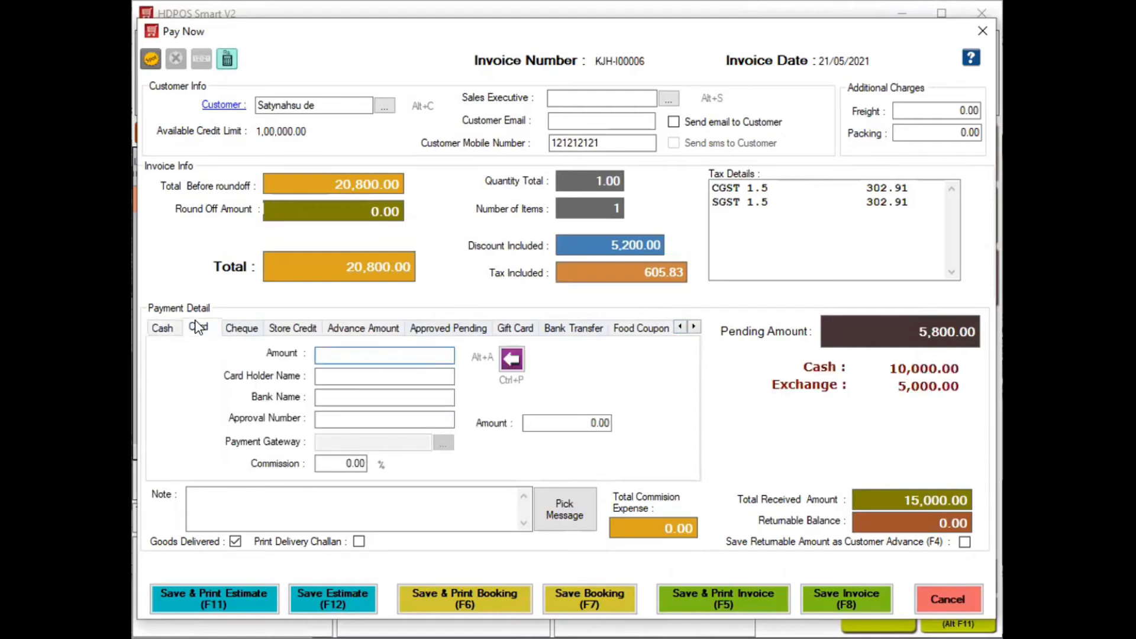
pyautogui.write('4000')
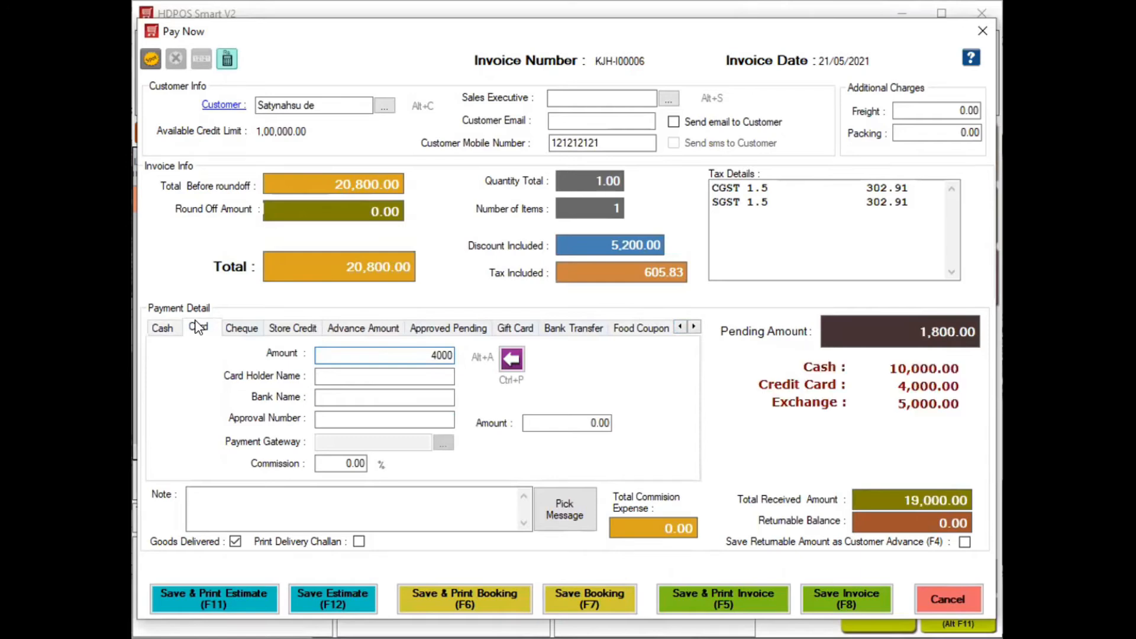
pyautogui.click(350, 376)
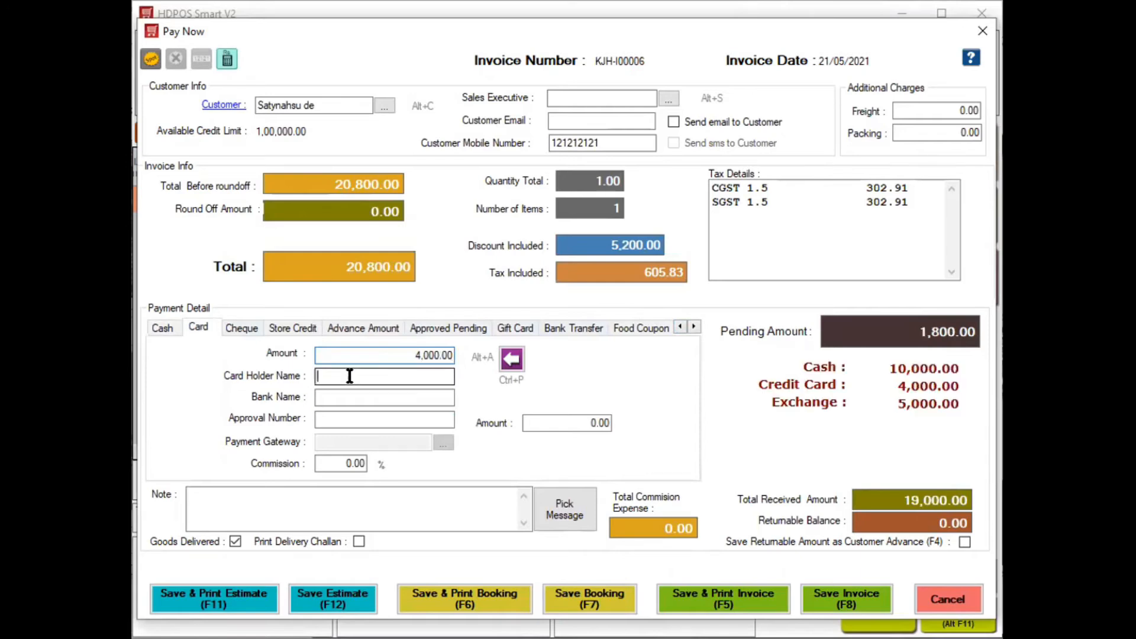
pyautogui.click(336, 396)
pyautogui.write('HDFC')
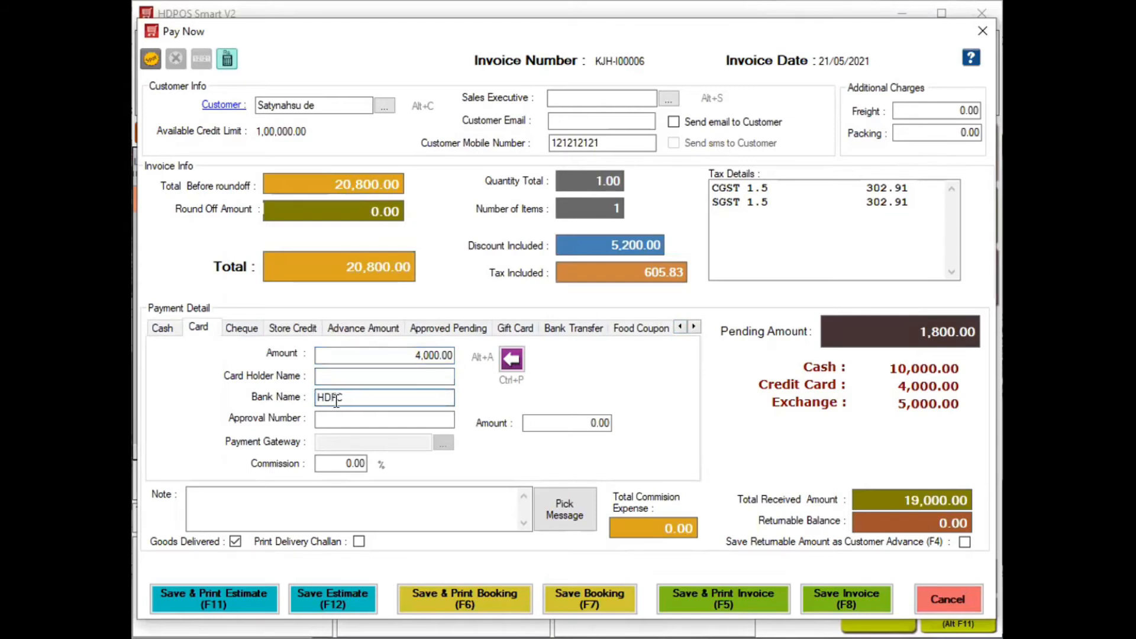
pyautogui.click(330, 419)
pyautogui.write('232323')
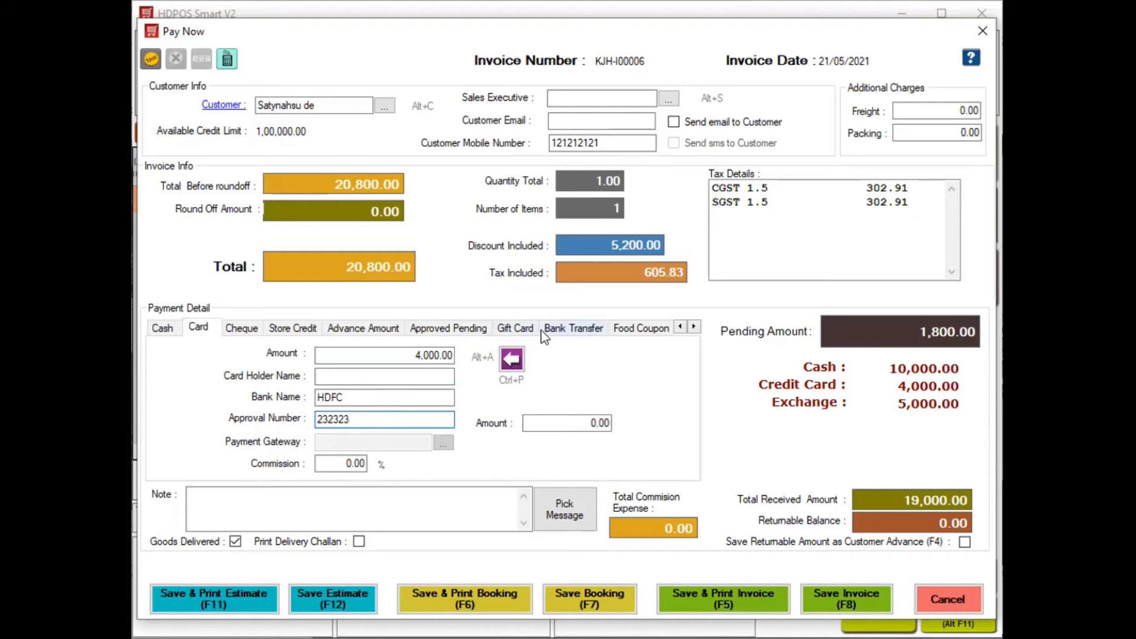
pyautogui.click(482, 336)
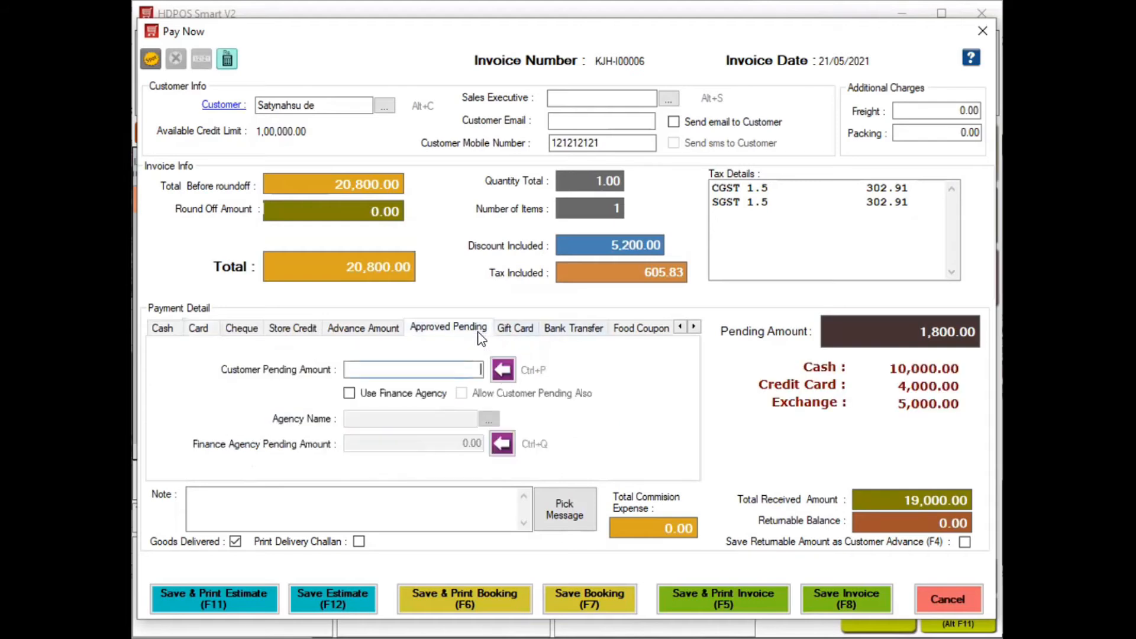
pyautogui.click(496, 372)
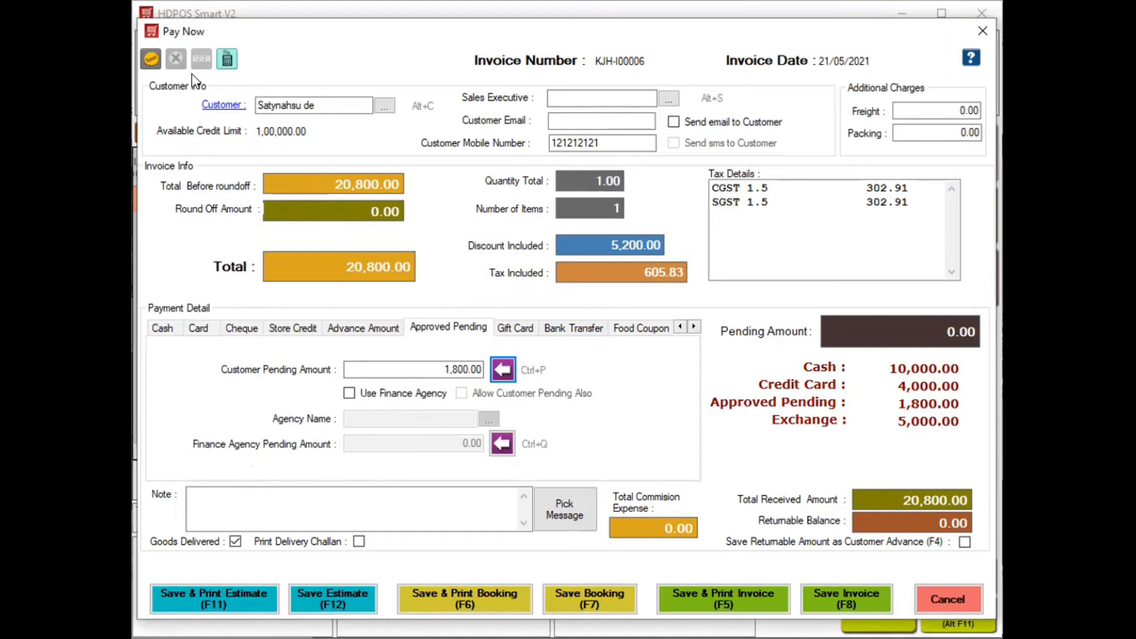
# Dismiss the spot discount details and save the fully paid invoice KJH-I00006
pyautogui.click(151, 58)
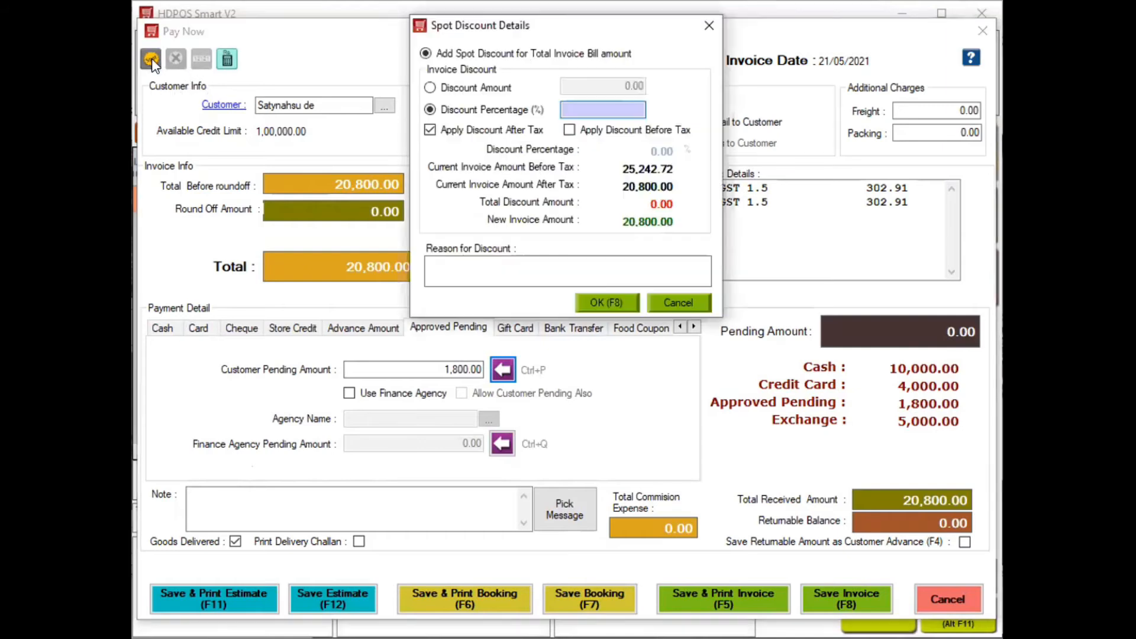
pyautogui.click(708, 31)
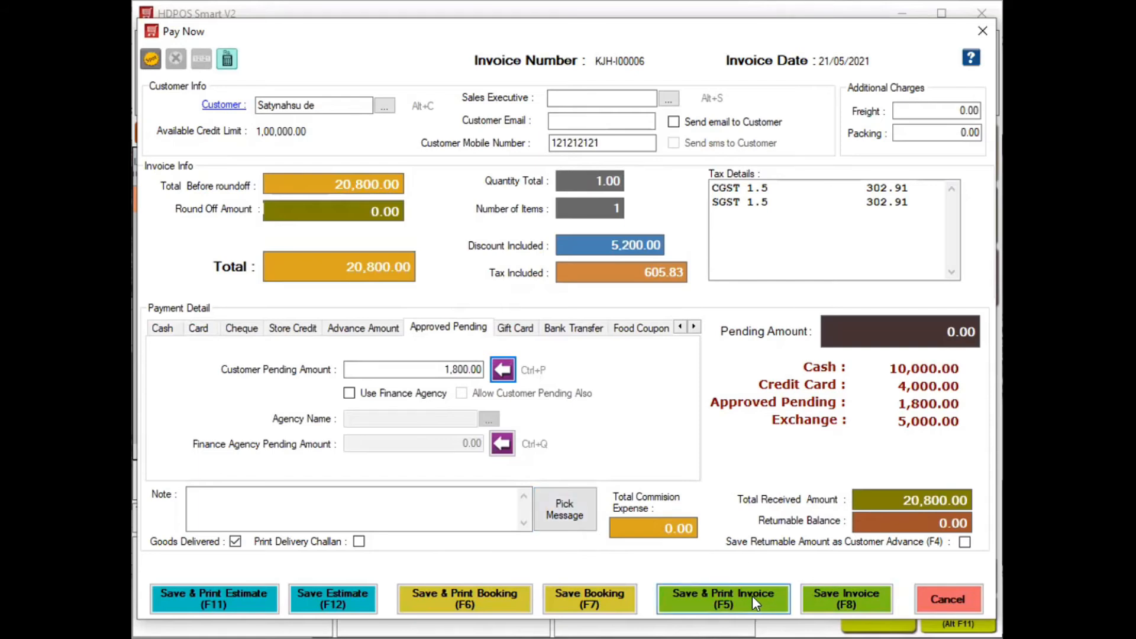
pyautogui.click(827, 597)
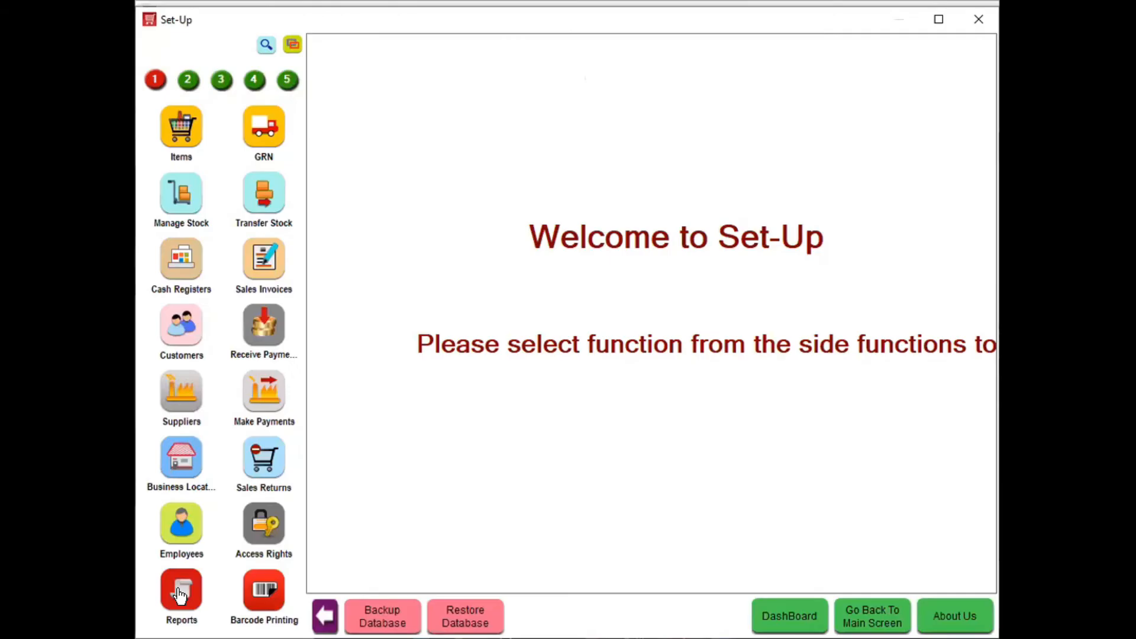
# Preview the GST Tax Invoice report for KJH-I00006, scroll through it, then close the preview
pyautogui.click(182, 591)
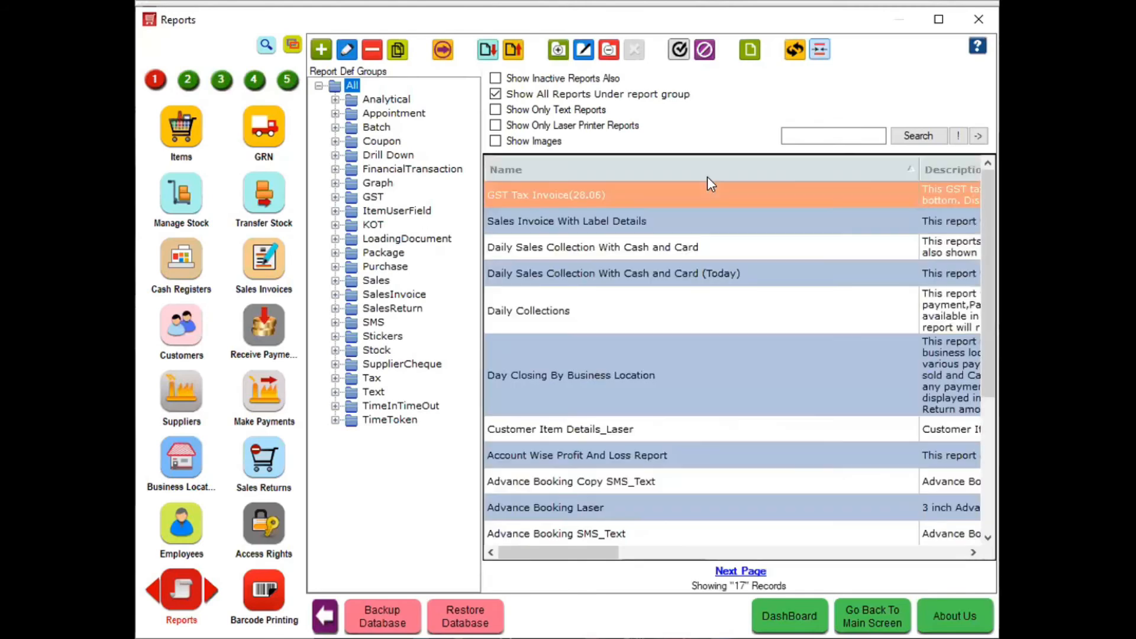
pyautogui.doubleClick(680, 191)
pyautogui.press('Down')
pyautogui.press('Down')
pyautogui.press('Down')
pyautogui.press('Down')
pyautogui.press('Down')
pyautogui.press('Down')
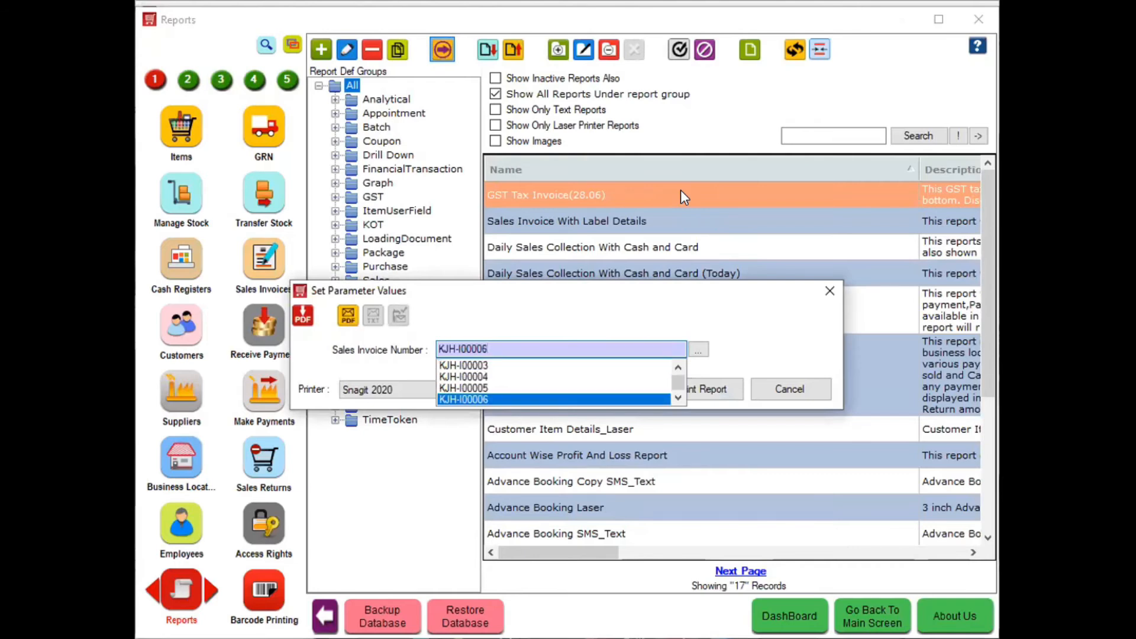
pyautogui.press('Tab')
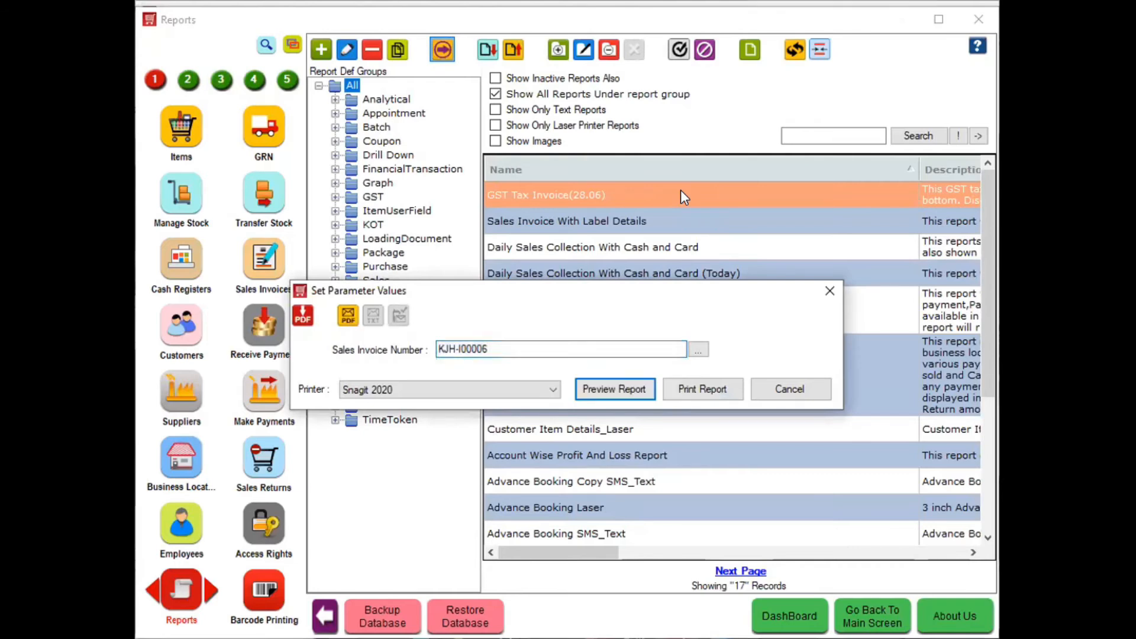
pyautogui.press('Return')
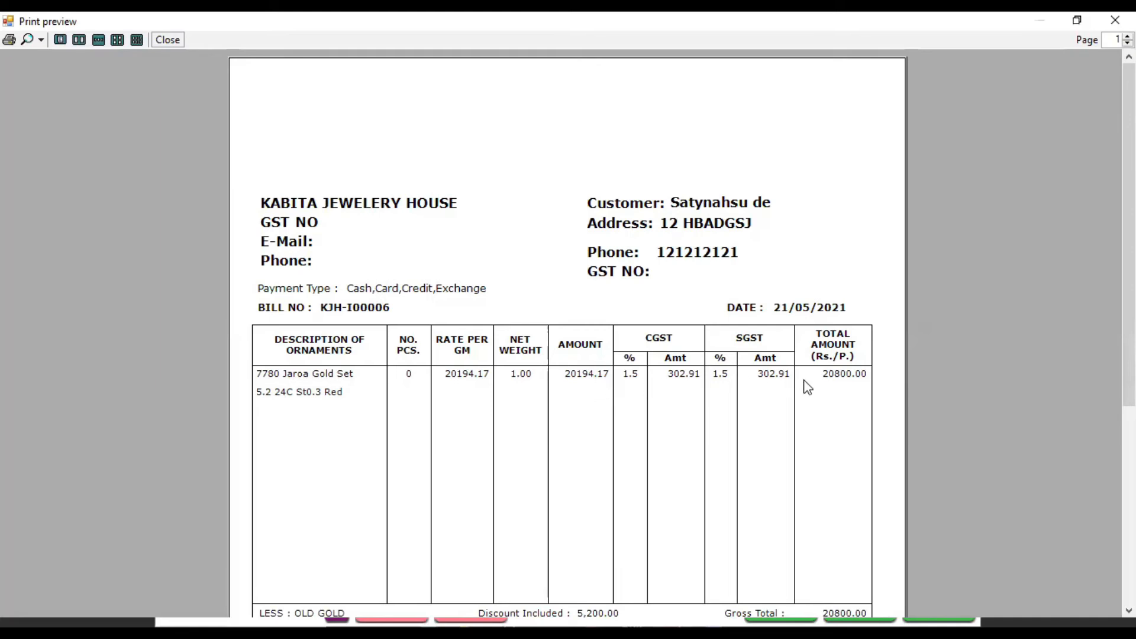
pyautogui.scroll(-8, 985, 466)
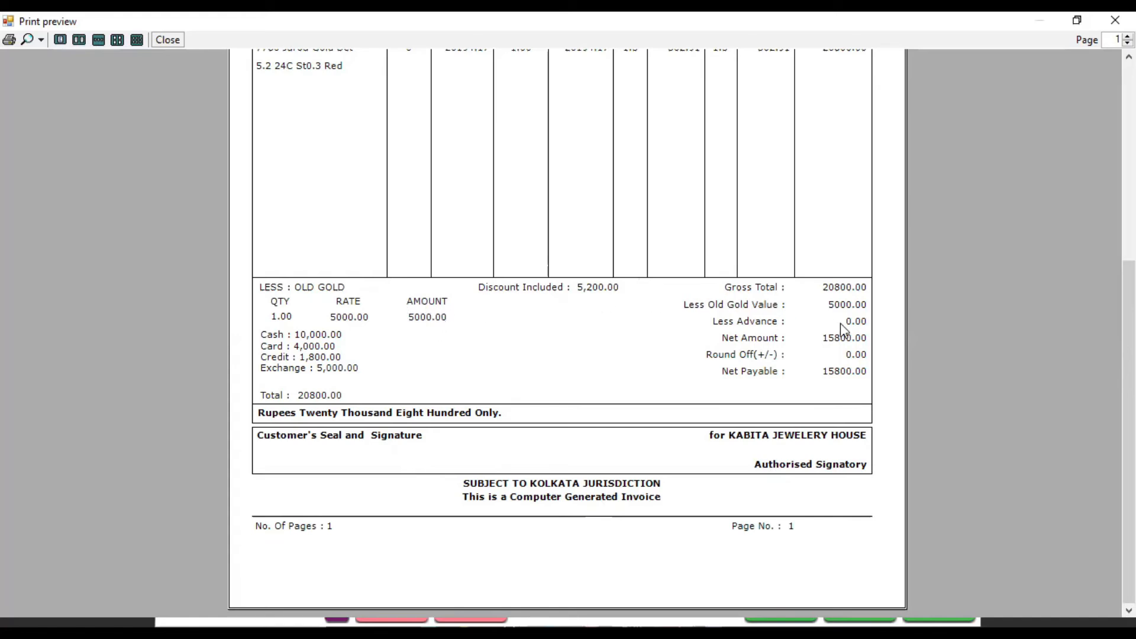
pyautogui.click(177, 41)
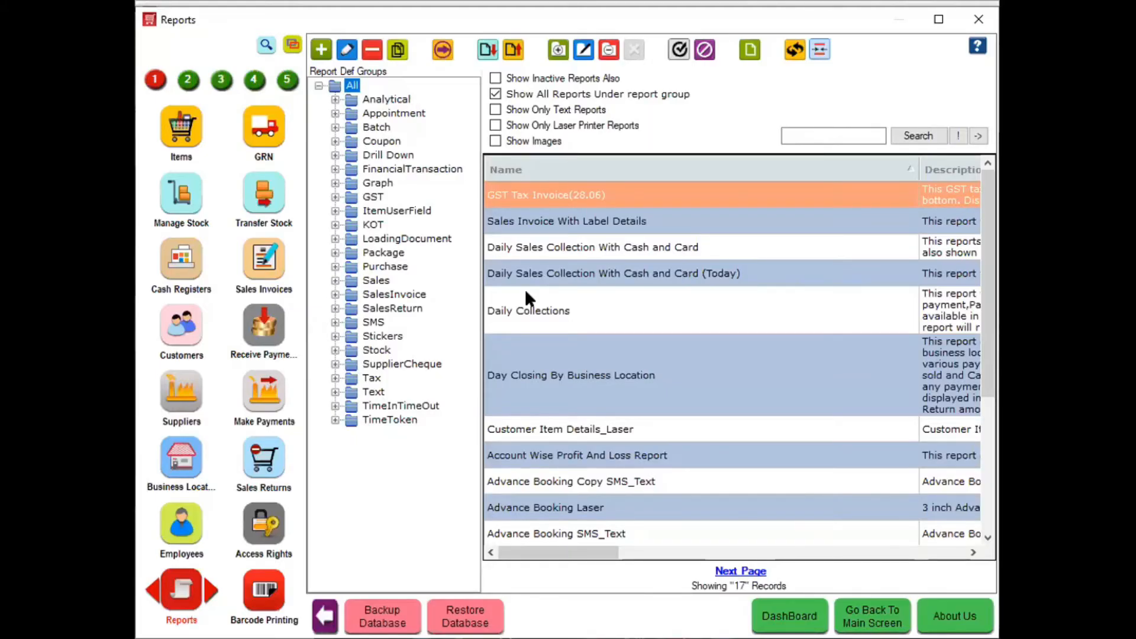
# Preview the Day Closing By Business Location report for 21/05/2021, then close it
pyautogui.click(565, 377)
pyautogui.doubleClick(564, 375)
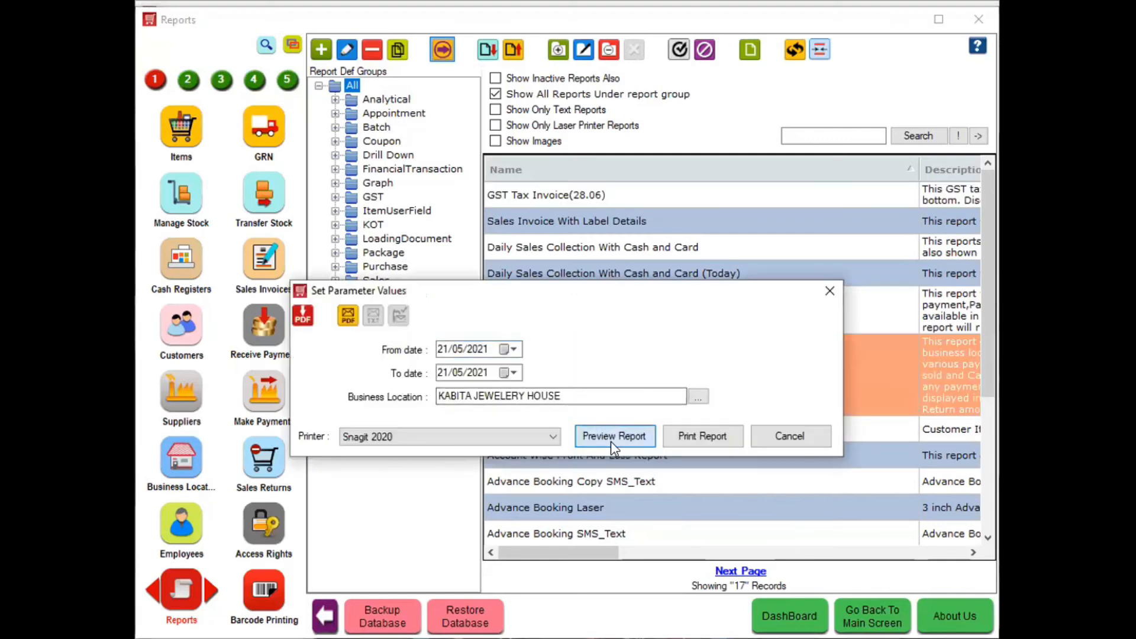
pyautogui.click(611, 442)
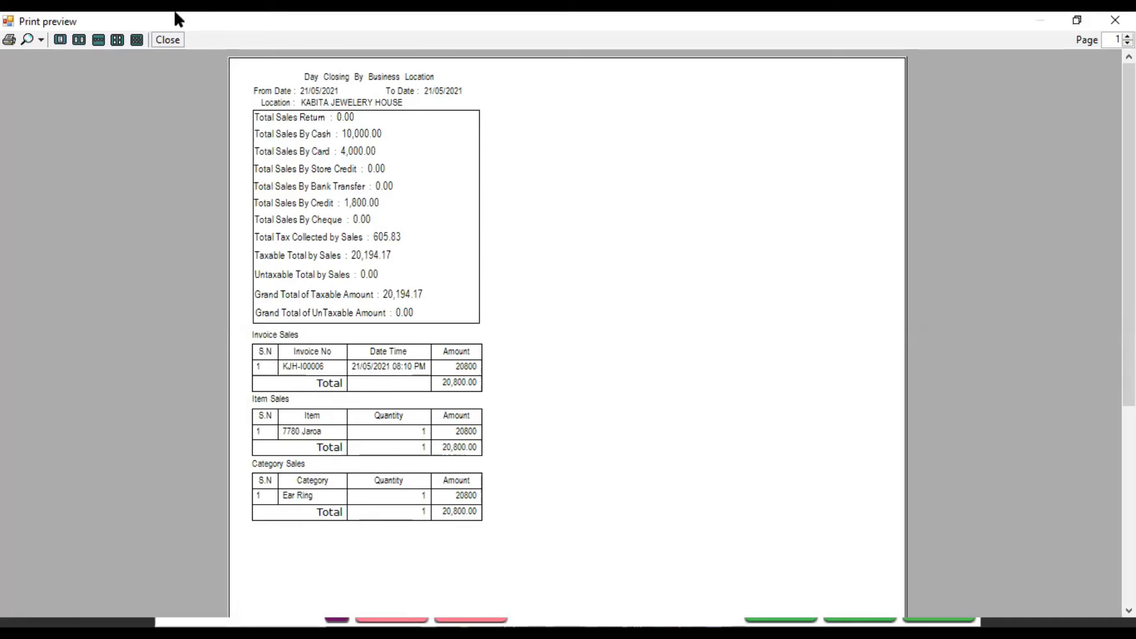
pyautogui.click(161, 41)
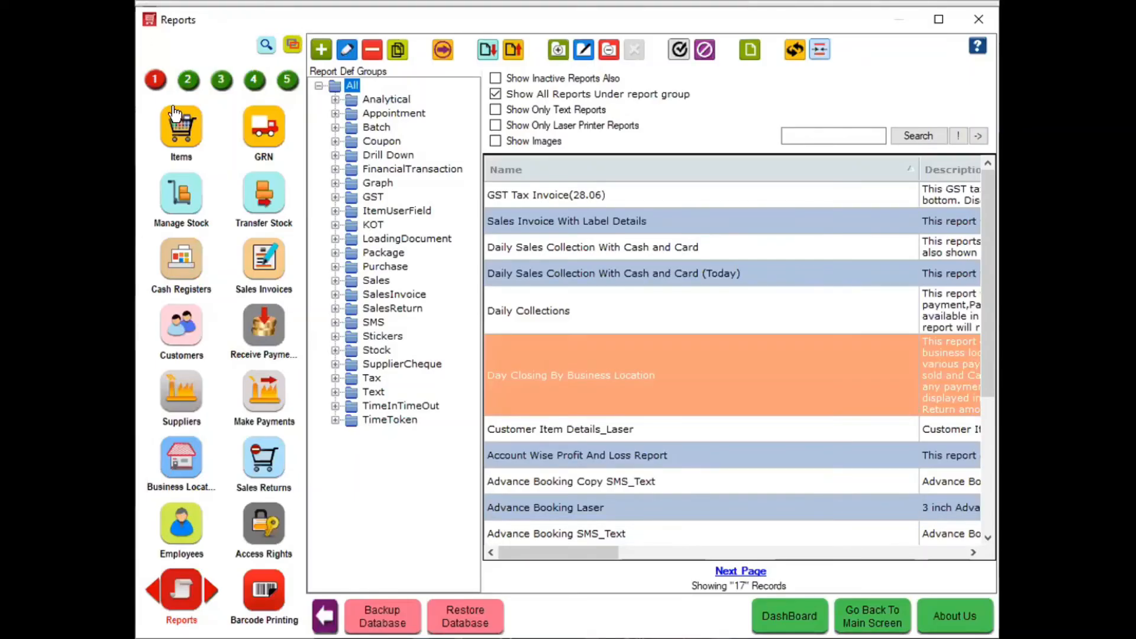
# Start a payment for the customer's 1,800.00 pending invoice, then close both forms unsaved
pyautogui.click(261, 340)
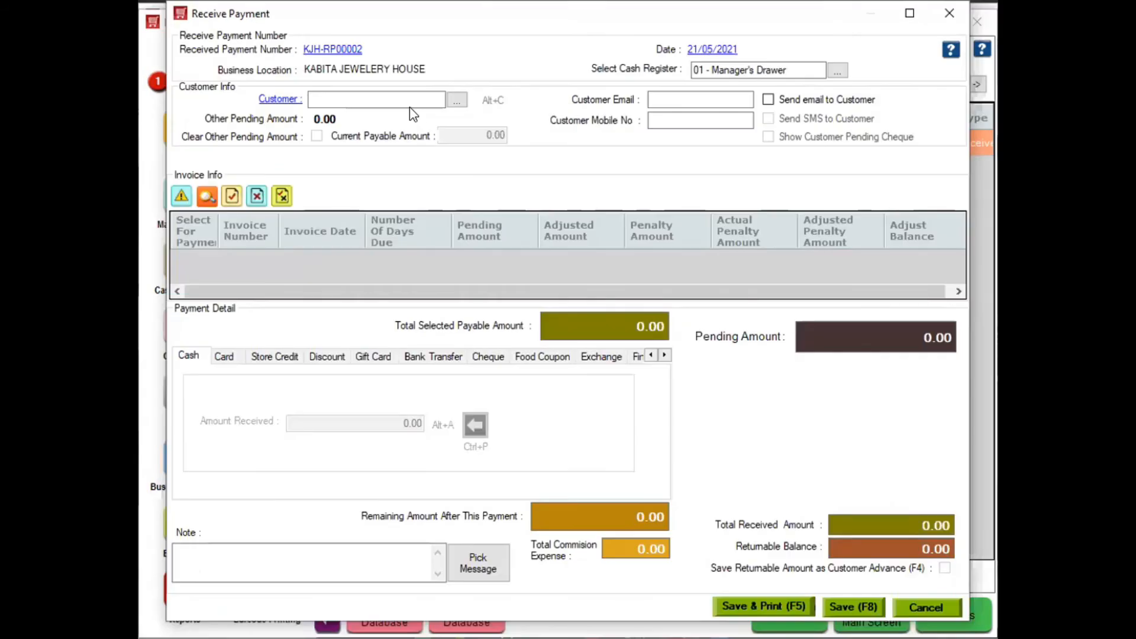
pyautogui.click(413, 101)
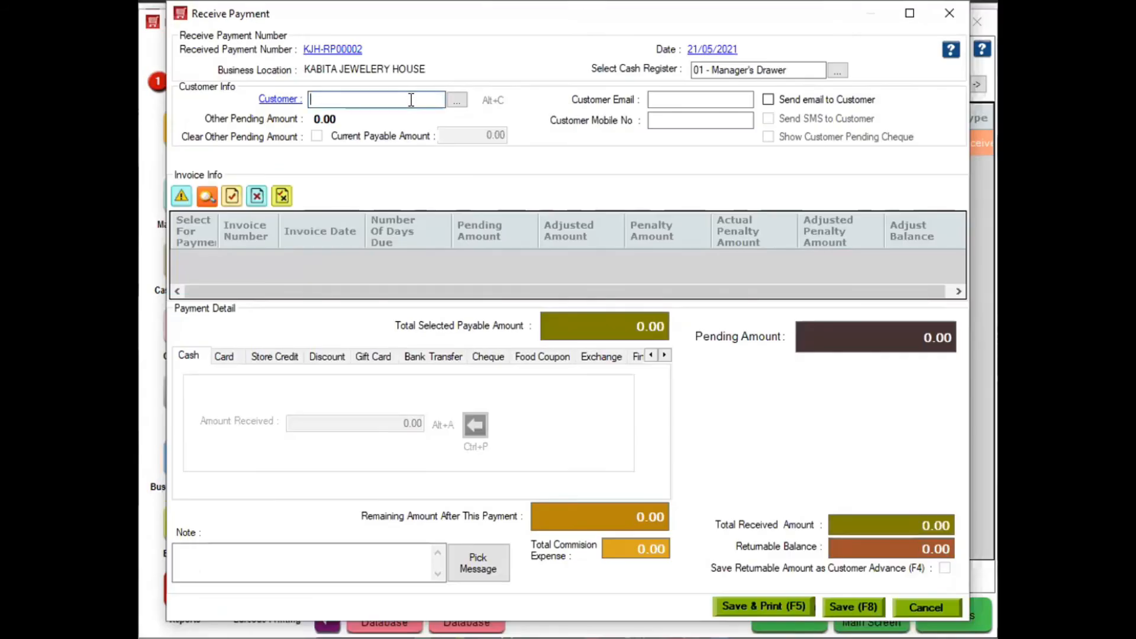
pyautogui.write('saty')
pyautogui.press('Return')
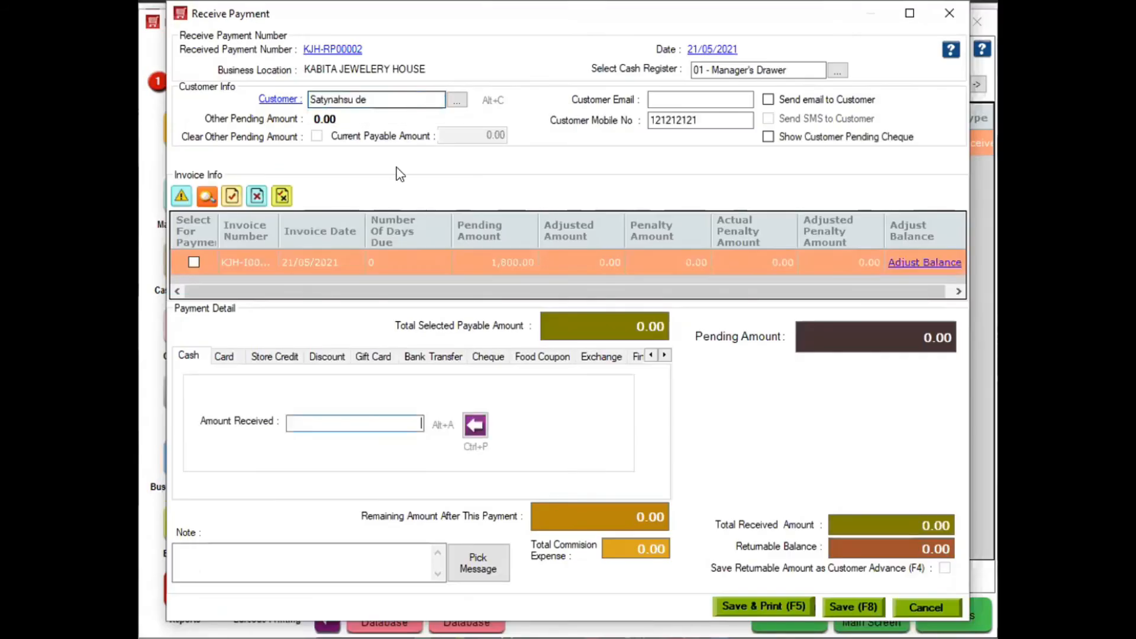
pyautogui.click(192, 262)
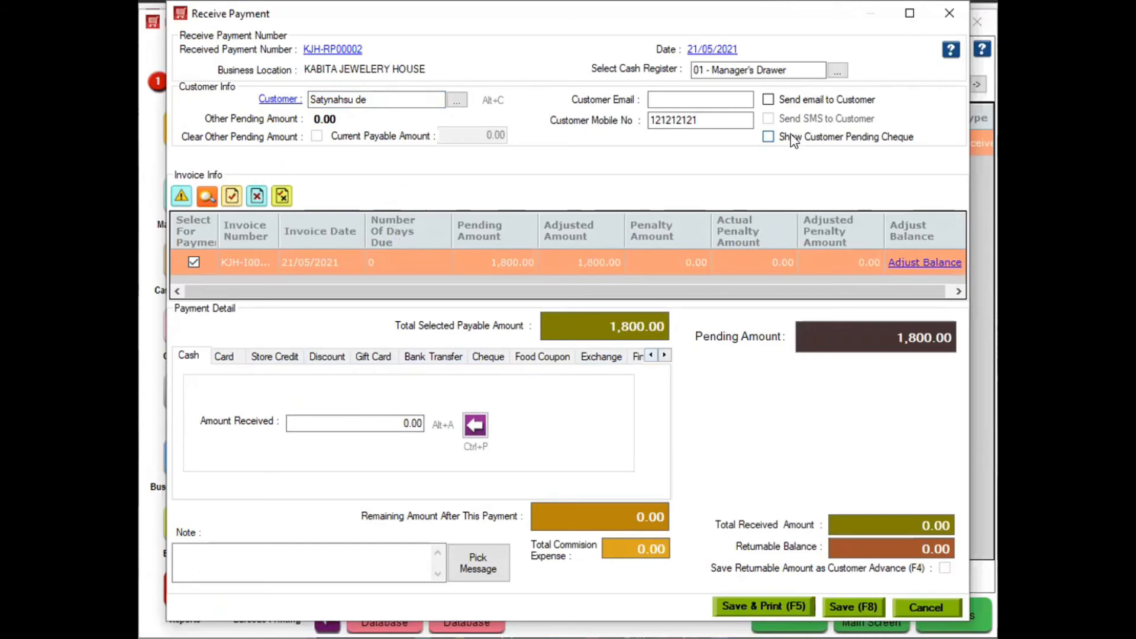
pyautogui.click(947, 15)
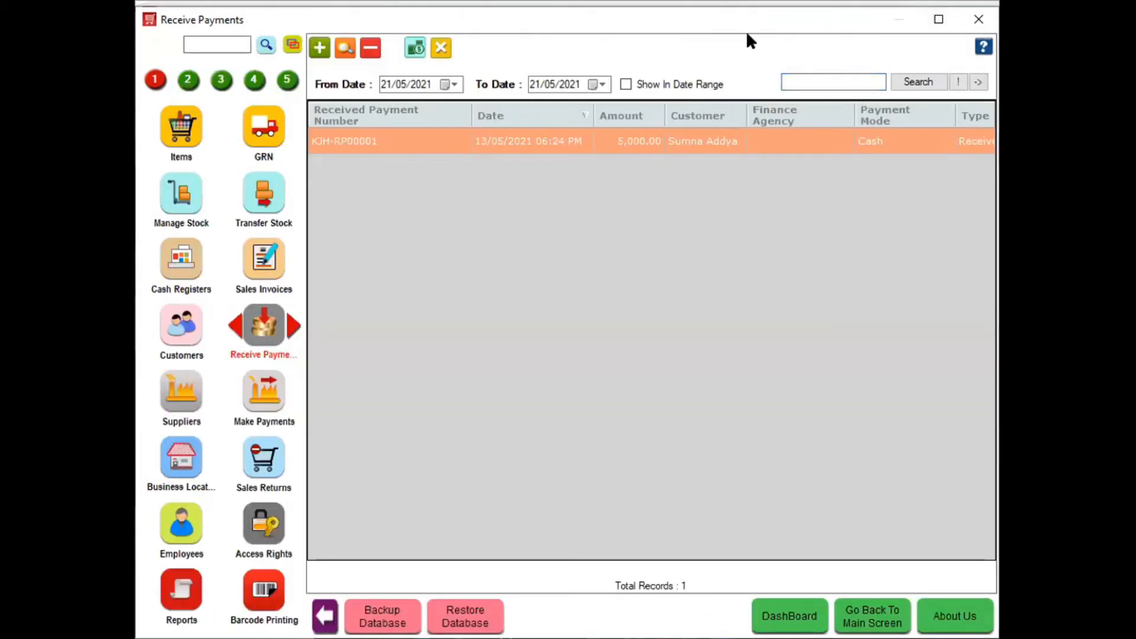
pyautogui.click(976, 21)
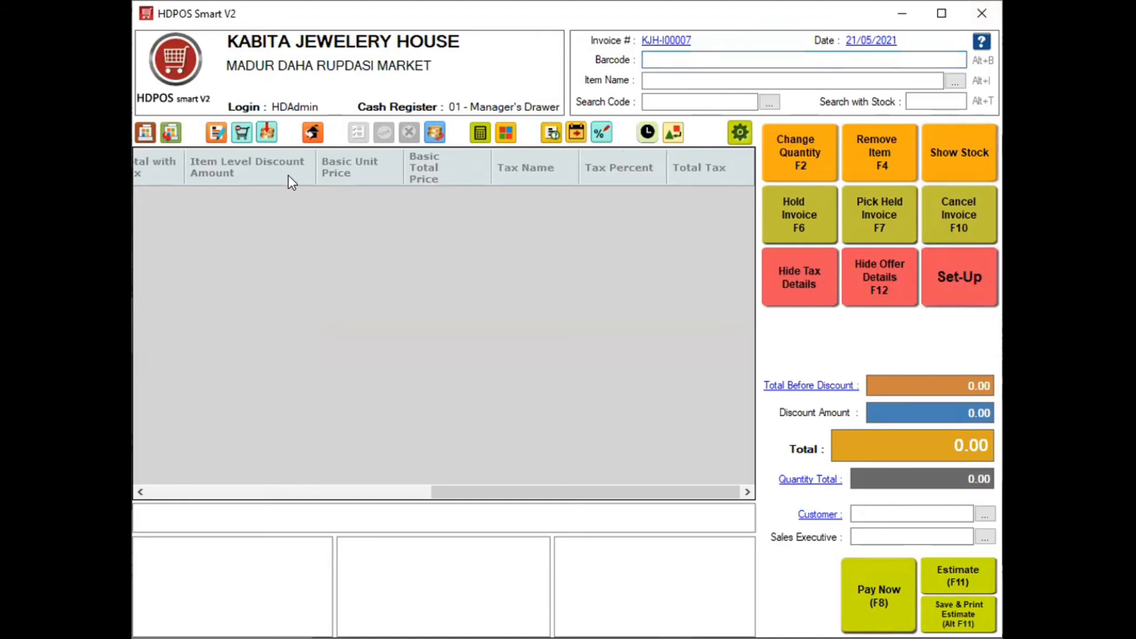
# Filter functions by 'cust', go to Customer Receipts, and start new receipt KJH-CR00002
pyautogui.write('cust')
pyautogui.press('Return')
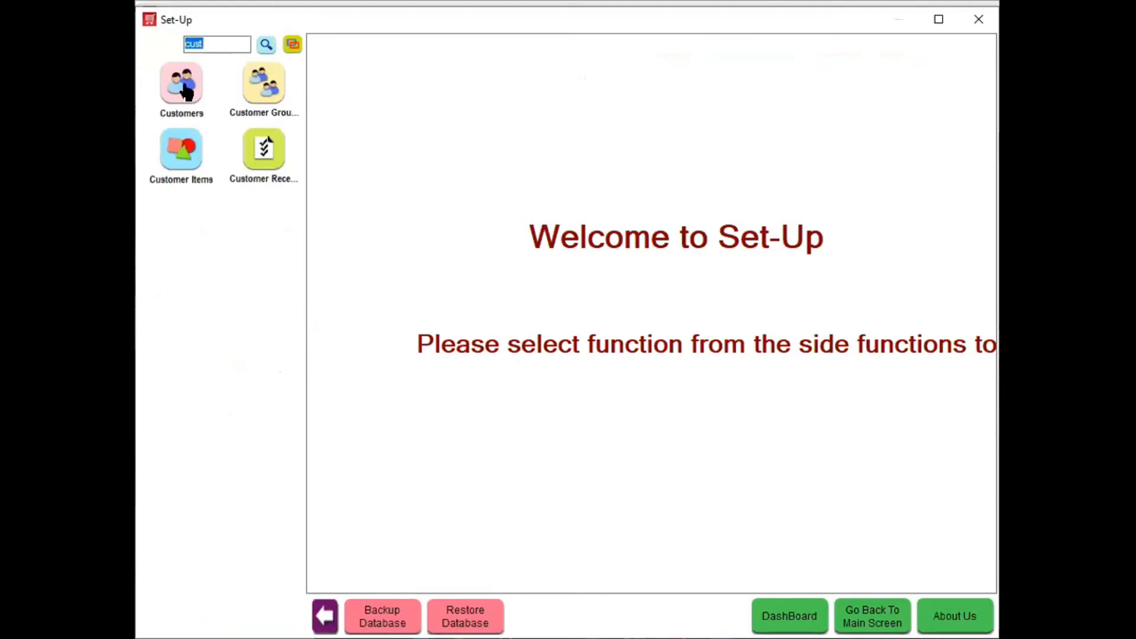
pyautogui.click(187, 157)
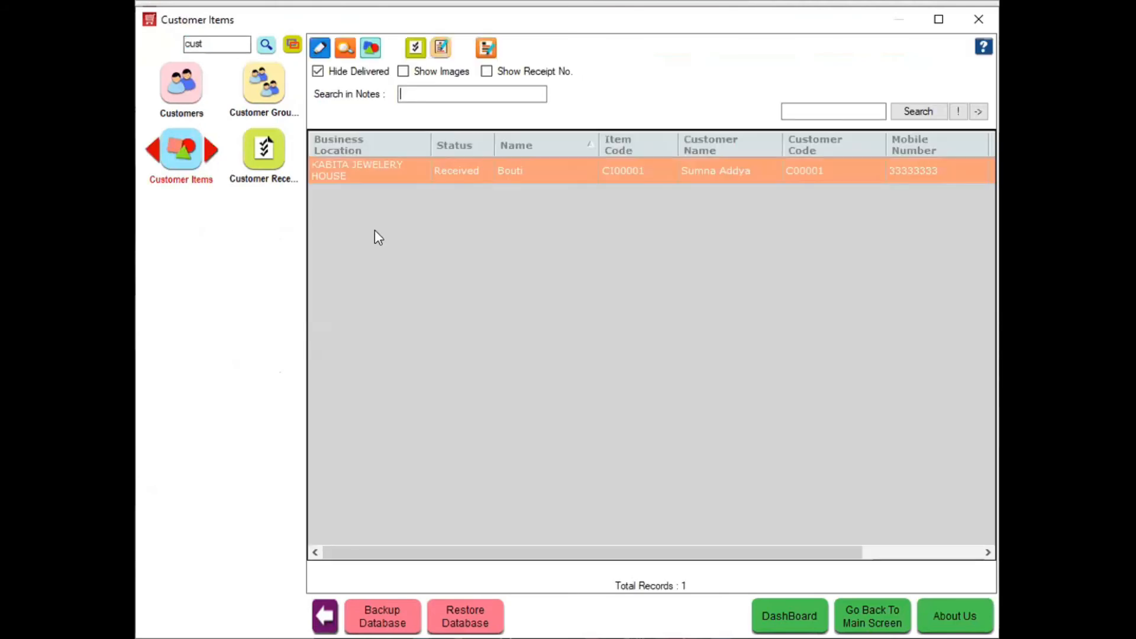
pyautogui.click(264, 153)
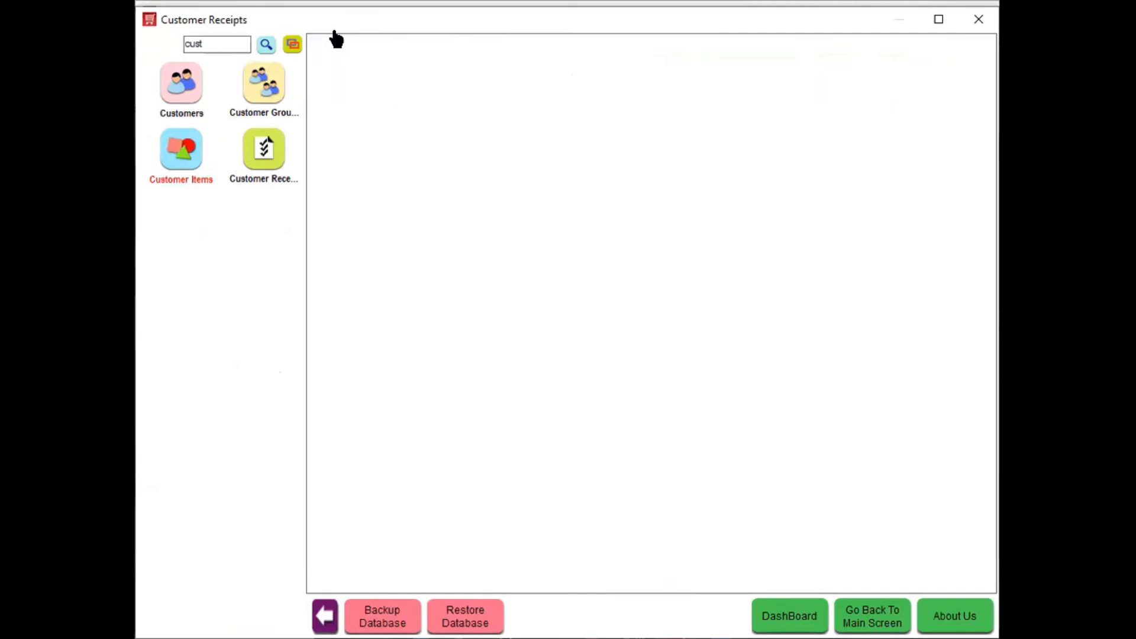
pyautogui.click(317, 48)
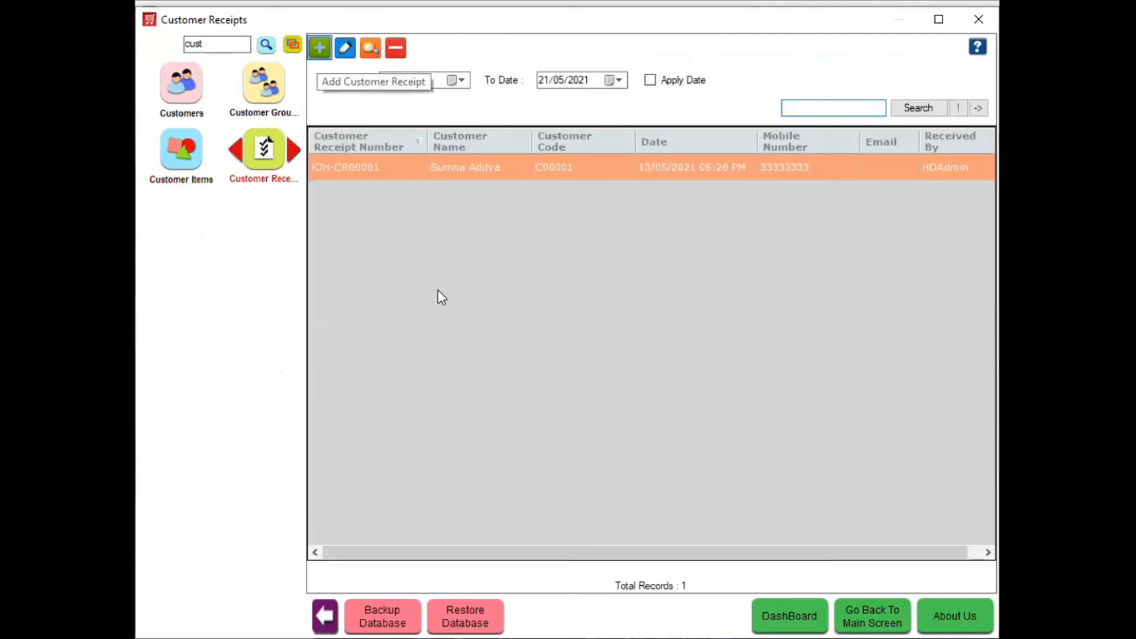
pyautogui.click(351, 144)
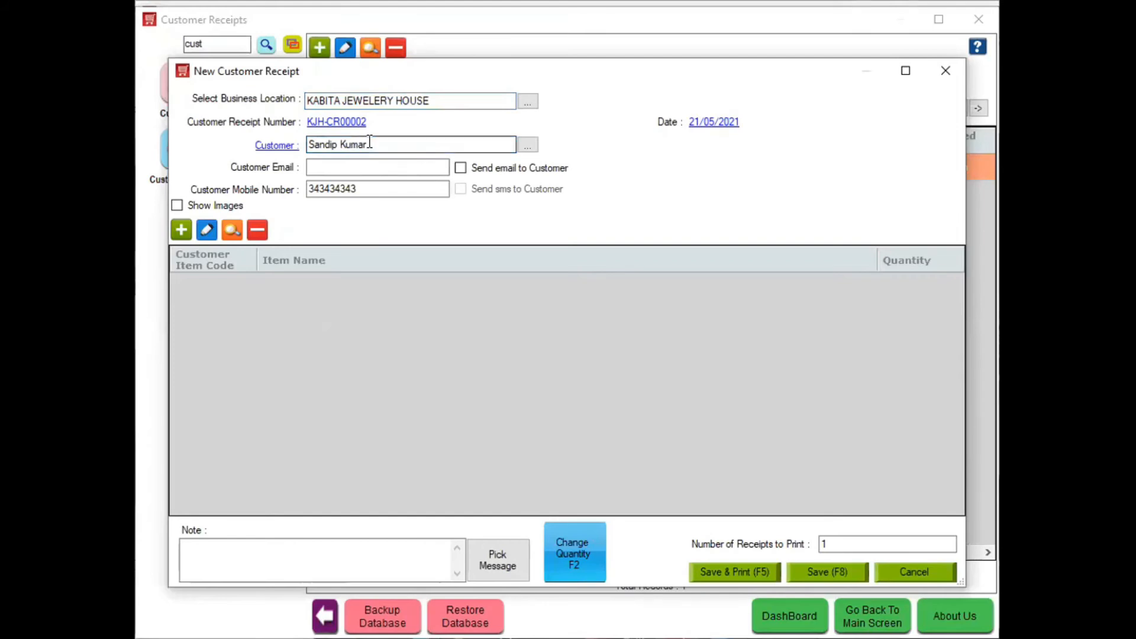
# Pick the correct customer for the receipt after fixing a wrongly typed name
pyautogui.write('Sa')
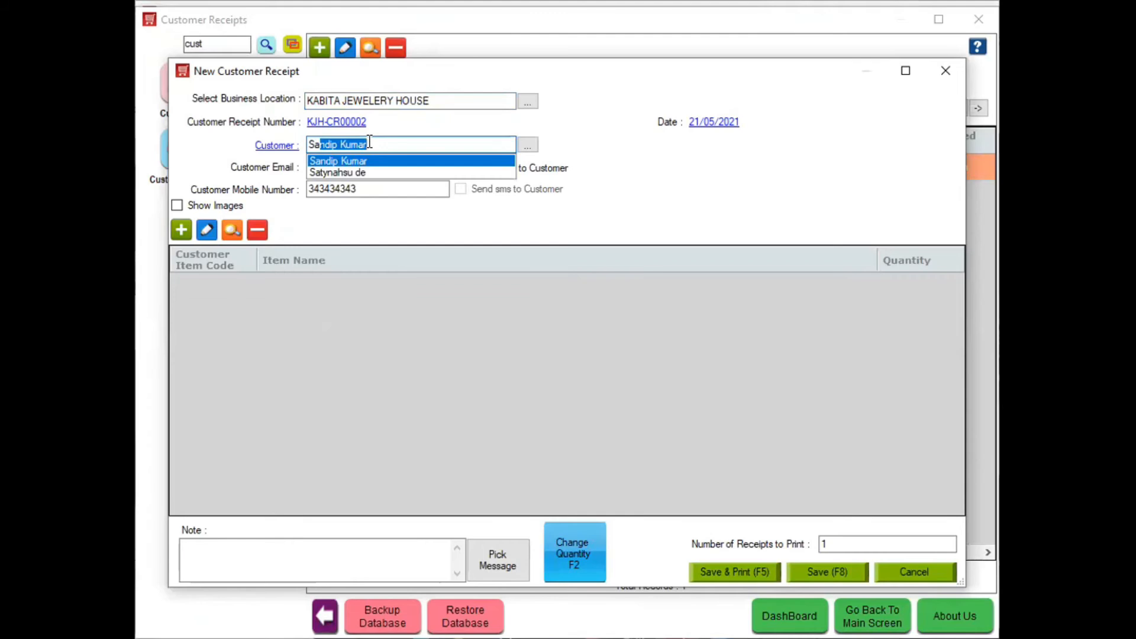
pyautogui.write('t')
pyautogui.press('Return')
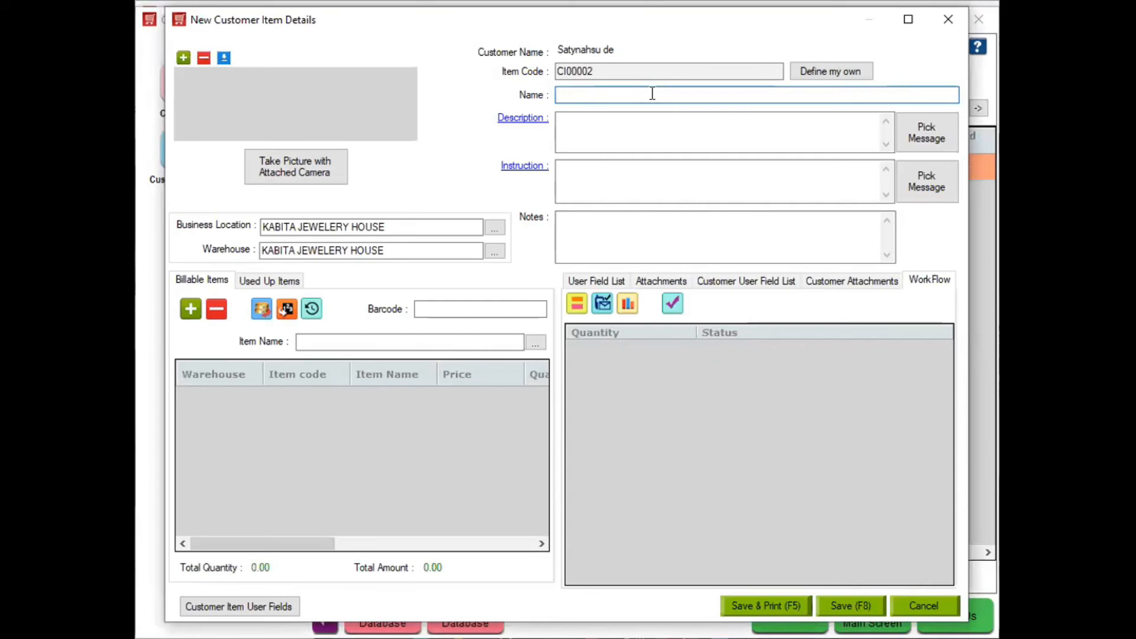
# Add item Gold Chain with description Reparing and shorthand repair instructions
pyautogui.write('Gl')
pyautogui.write('old Chai')
pyautogui.write('n')
pyautogui.click(650, 113)
pyautogui.write('Repari')
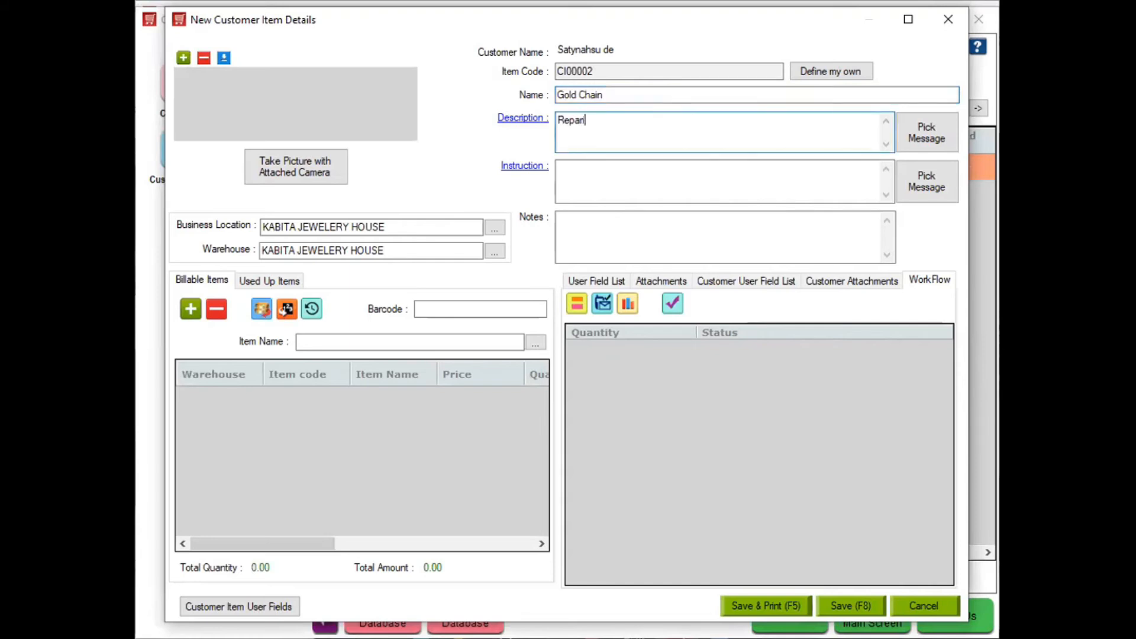
pyautogui.write('ing')
pyautogui.click(647, 170)
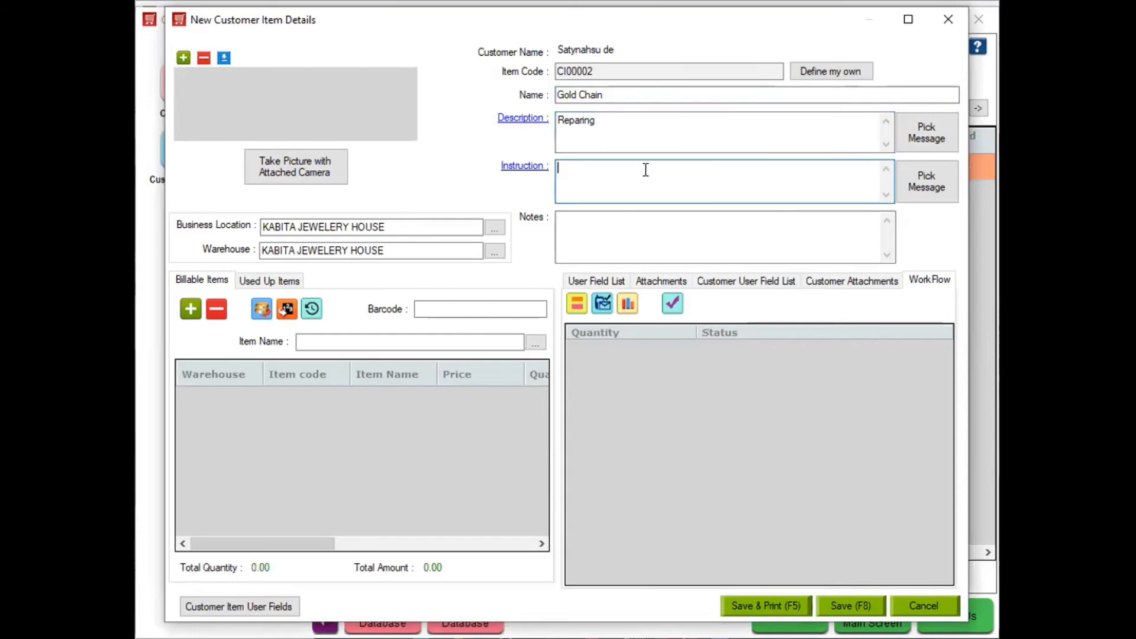
pyautogui.write('M J S JS SM JS FSM SJ S MN')
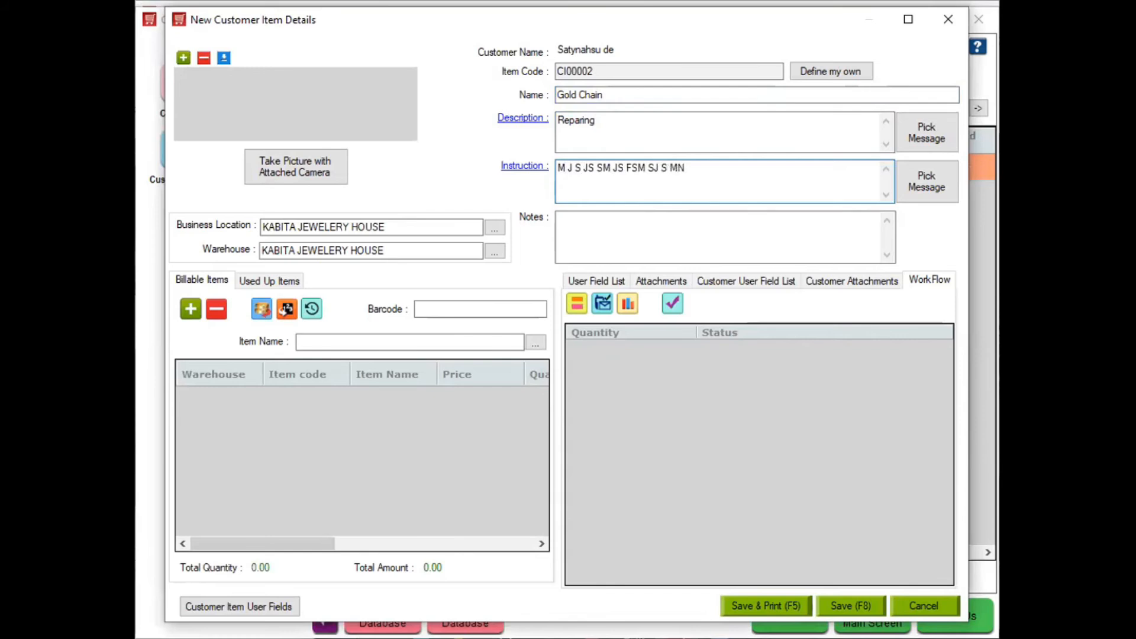
# Note the delivery date 25-5-2021 in the item's notes field
pyautogui.click(629, 236)
pyautogui.write('Delivery date')
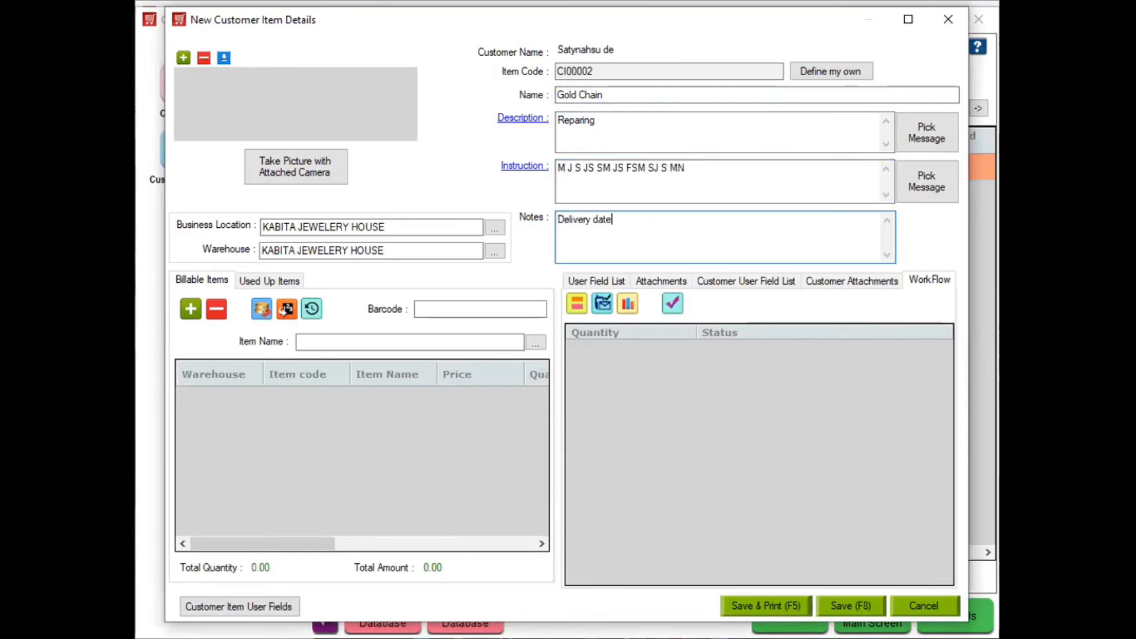
pyautogui.write(' - 25-')
pyautogui.write('0-')
pyautogui.press('BackSpace')
pyautogui.press('BackSpace')
pyautogui.write('65')
pyautogui.press('BackSpace')
pyautogui.write('-')
pyautogui.write('21')
pyautogui.click(309, 342)
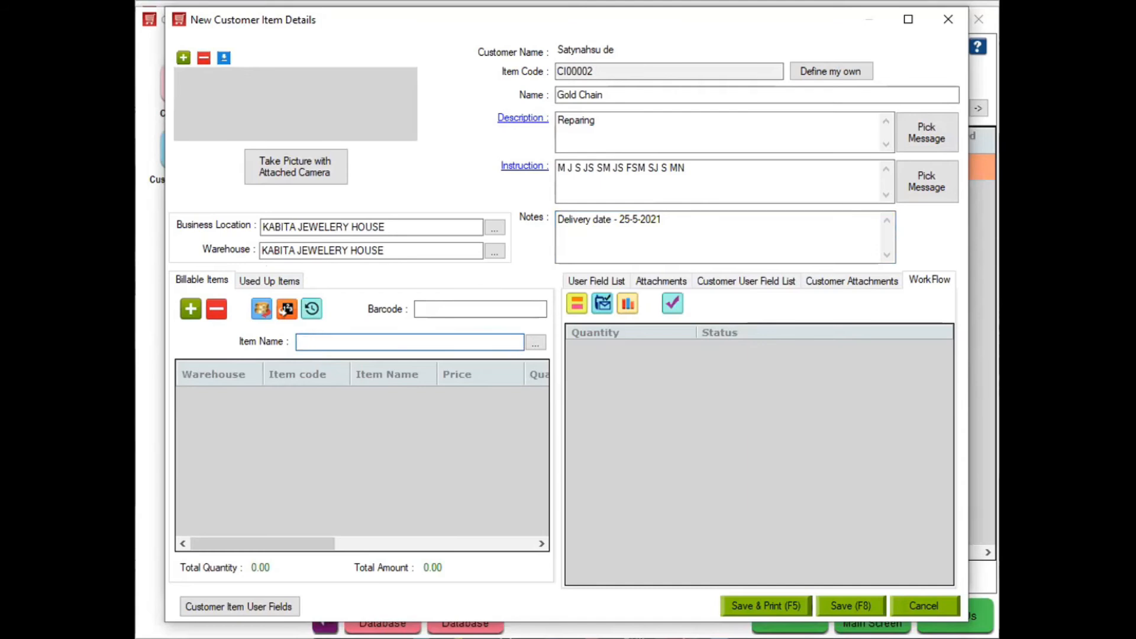
# Bill Making Charges KJH00004 on the item at quantity 1 and price 2,000.00
pyautogui.press('Down')
pyautogui.press('Down')
pyautogui.press('Down')
pyautogui.press('Down')
pyautogui.press('Down')
pyautogui.press('Down')
pyautogui.press('Down')
pyautogui.press('Down')
pyautogui.press('Down')
pyautogui.press('Down')
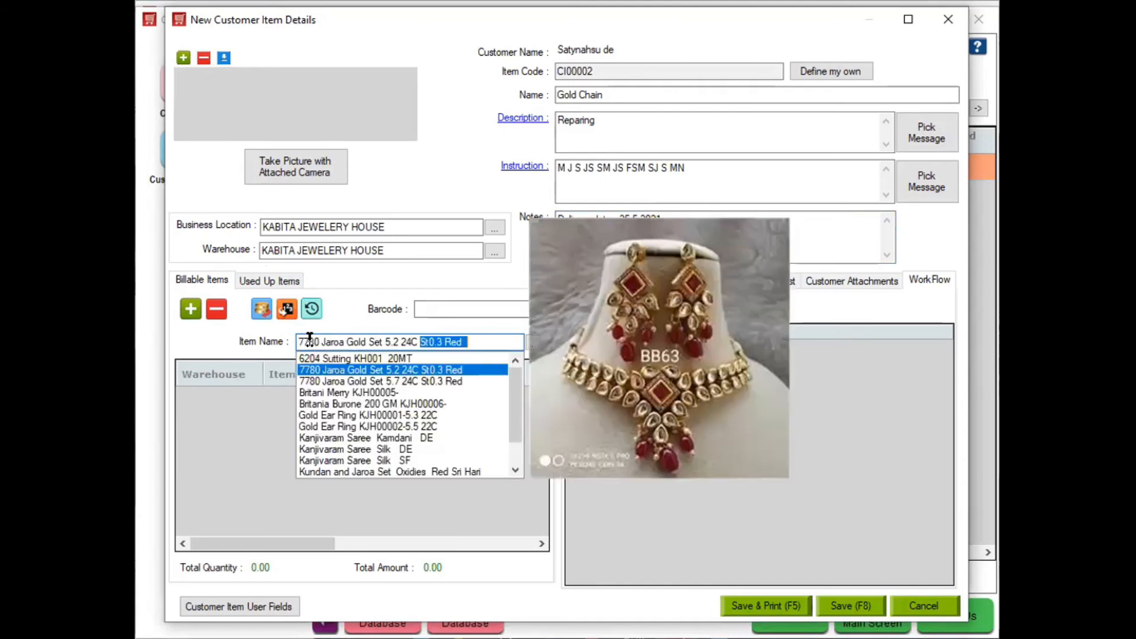
pyautogui.press('Down')
pyautogui.press('Down')
pyautogui.press('Down')
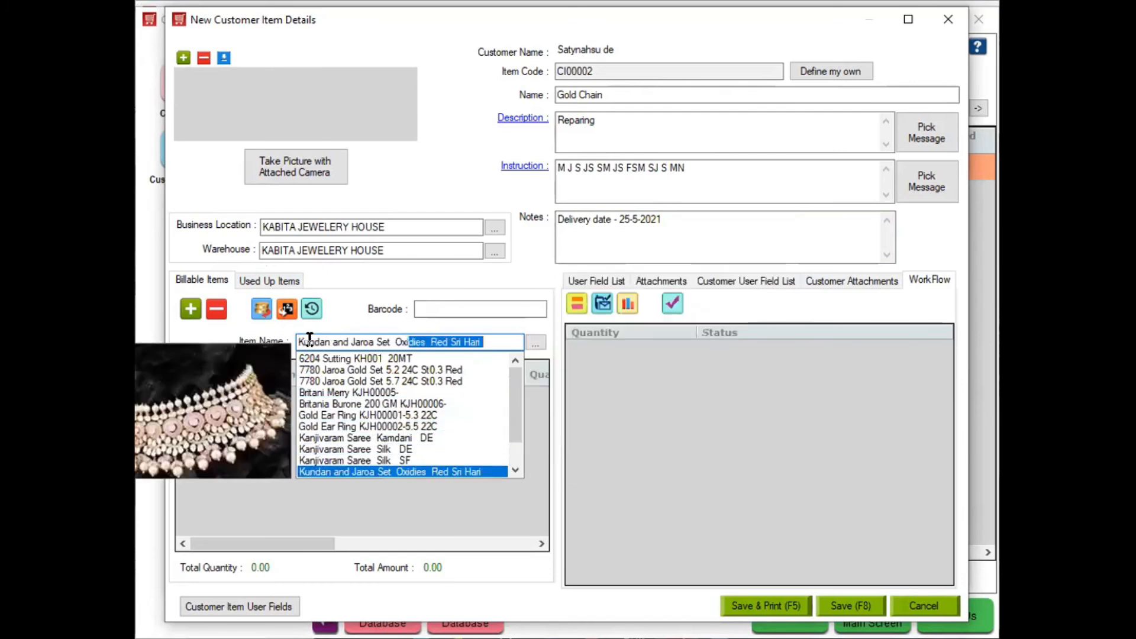
pyautogui.press('Up')
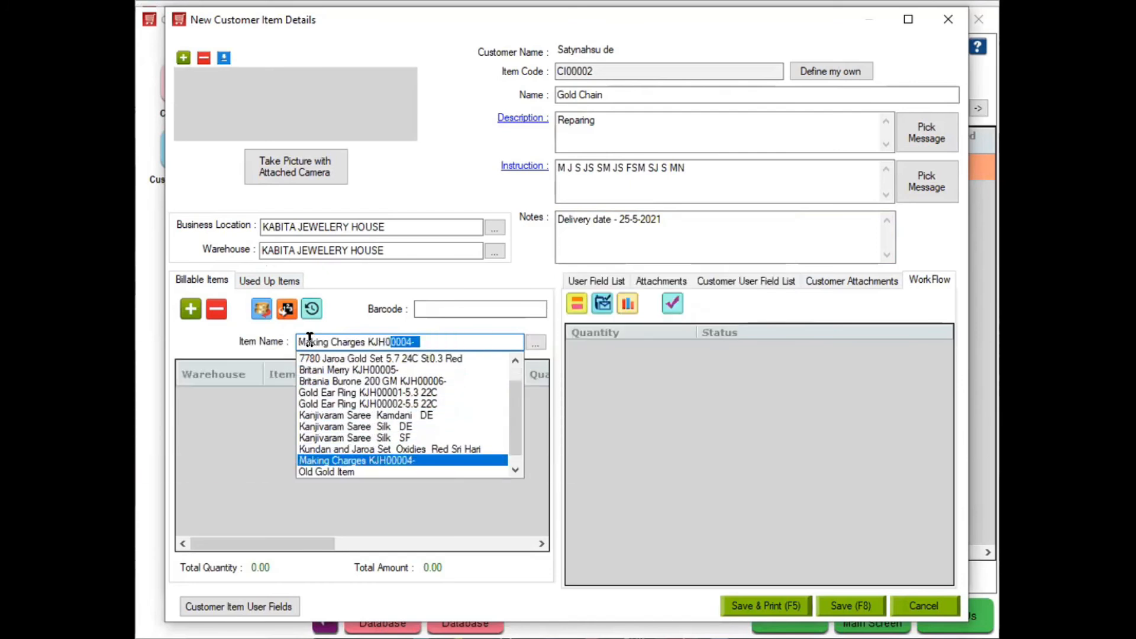
pyautogui.press('Return')
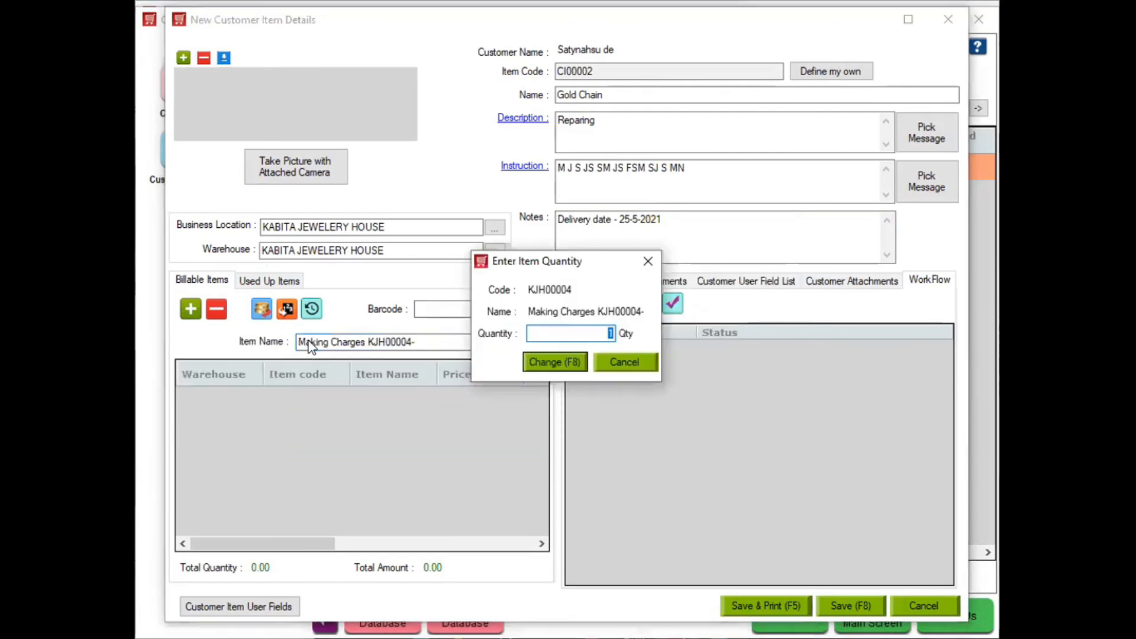
pyautogui.click(558, 355)
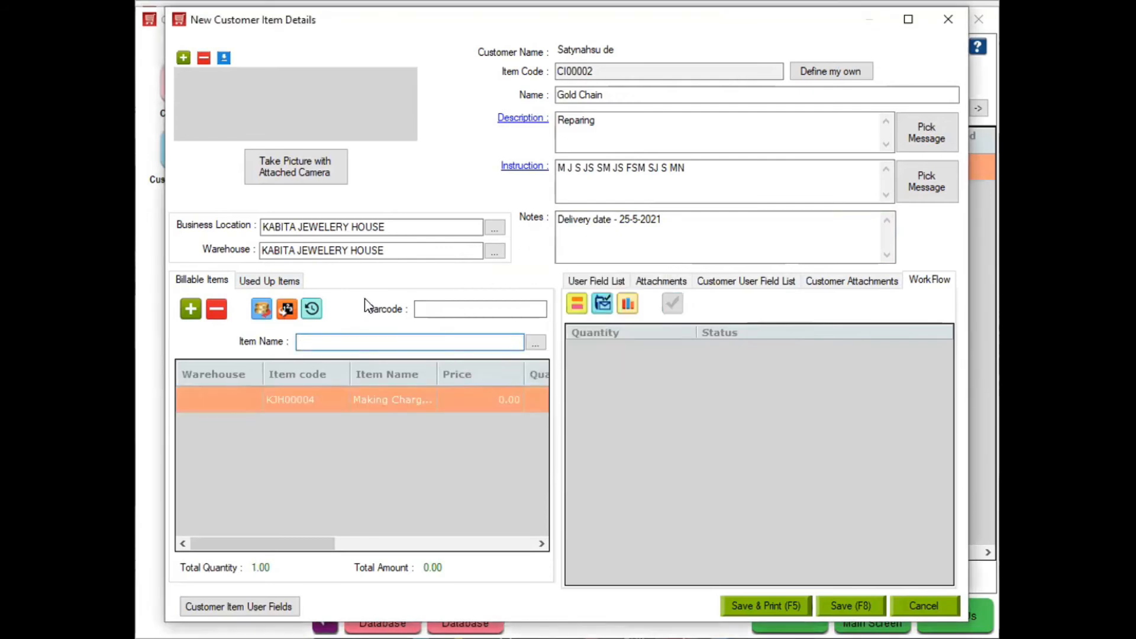
pyautogui.click(262, 308)
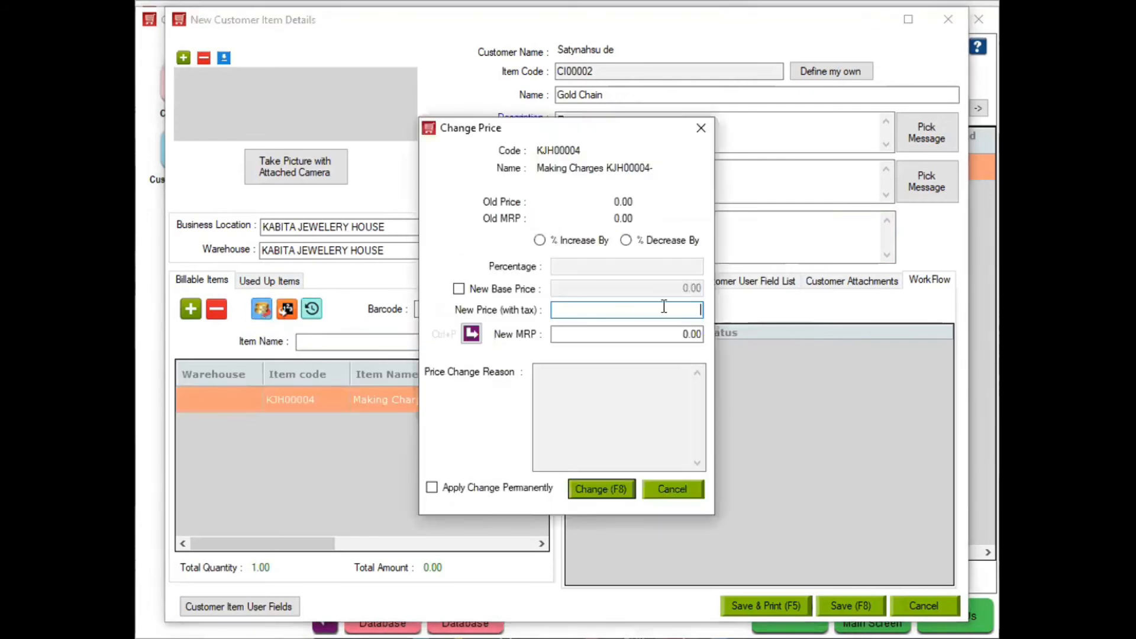
pyautogui.write('2000')
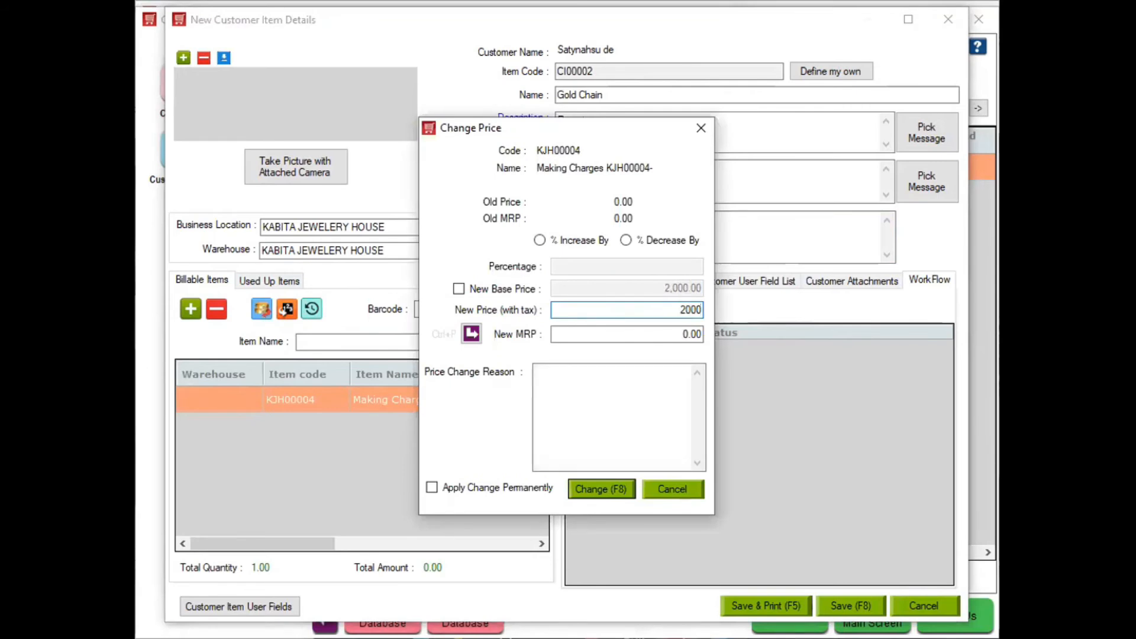
pyautogui.press('Return')
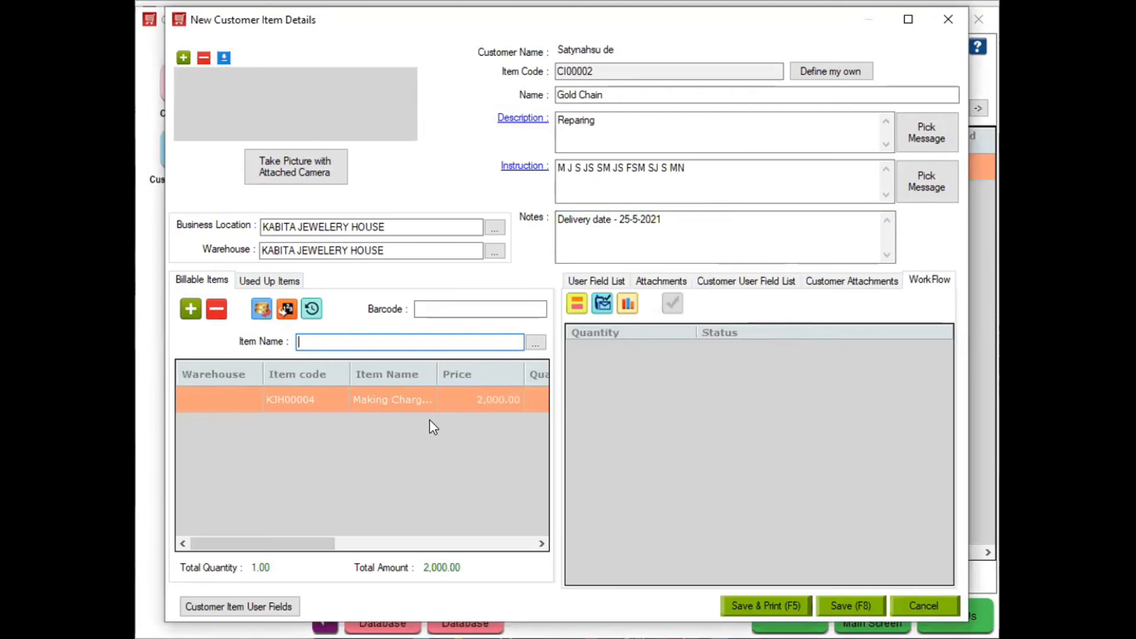
pyautogui.click(603, 303)
pyautogui.click(408, 299)
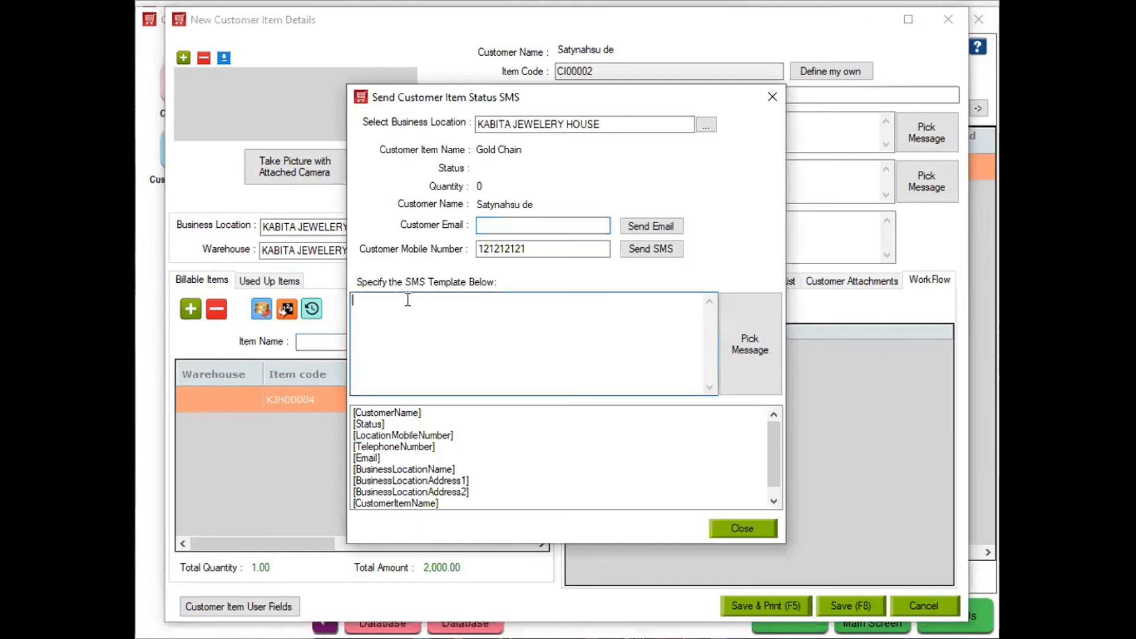
pyautogui.write('pls come and take trail on')
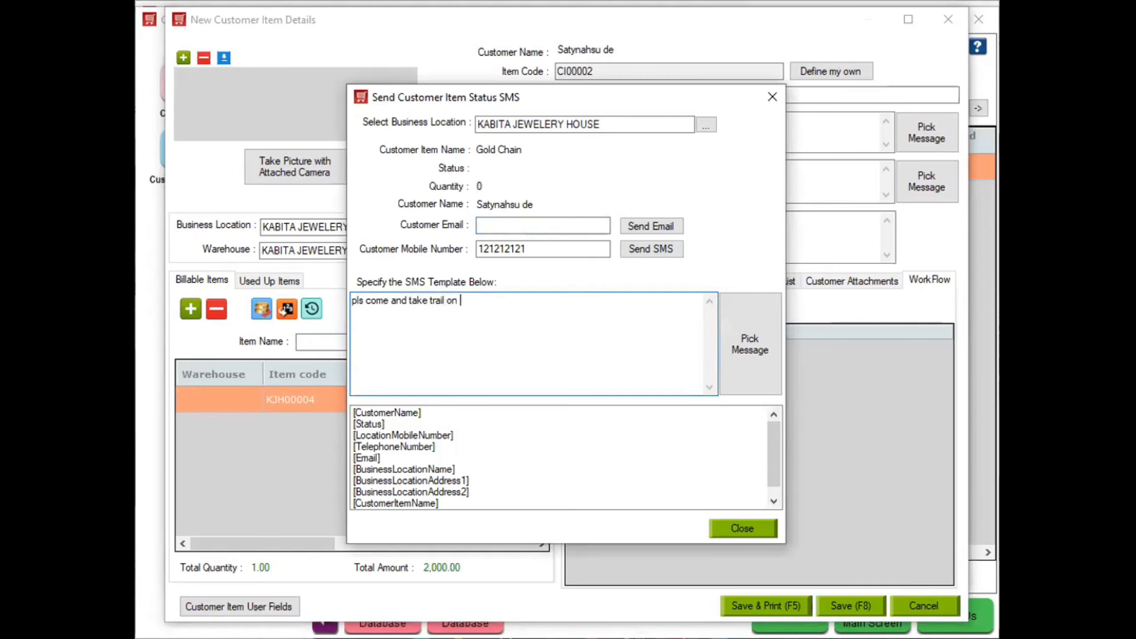
pyautogui.write(' 24-2-2021')
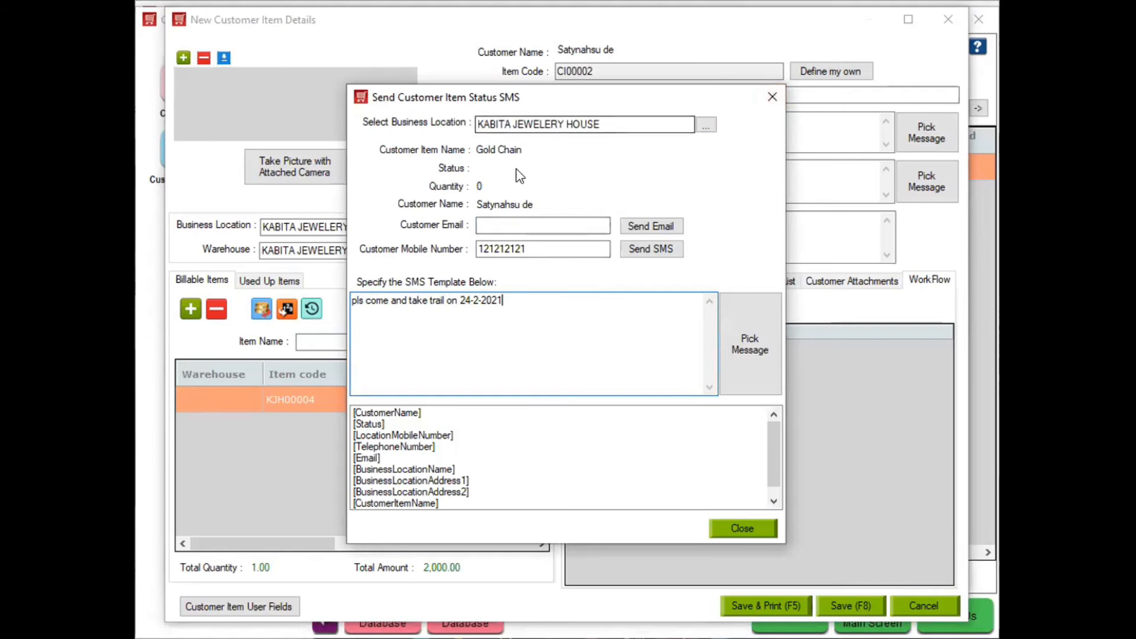
pyautogui.click(773, 96)
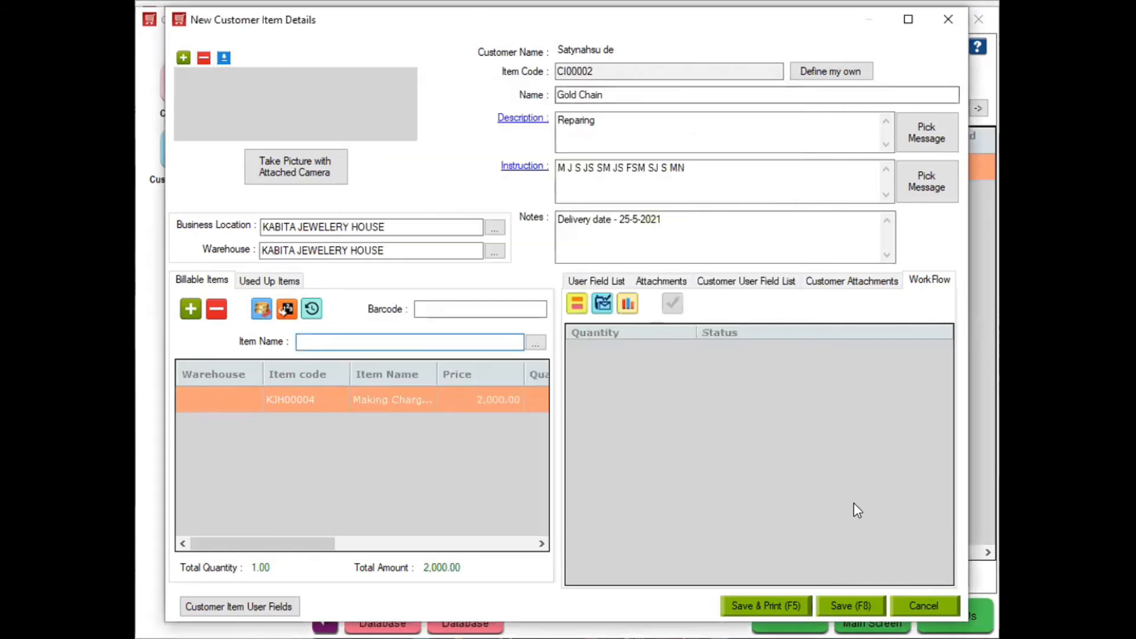
# Save the Gold Chain item and print it to a Desktop PDF named 'Making order'
pyautogui.click(779, 605)
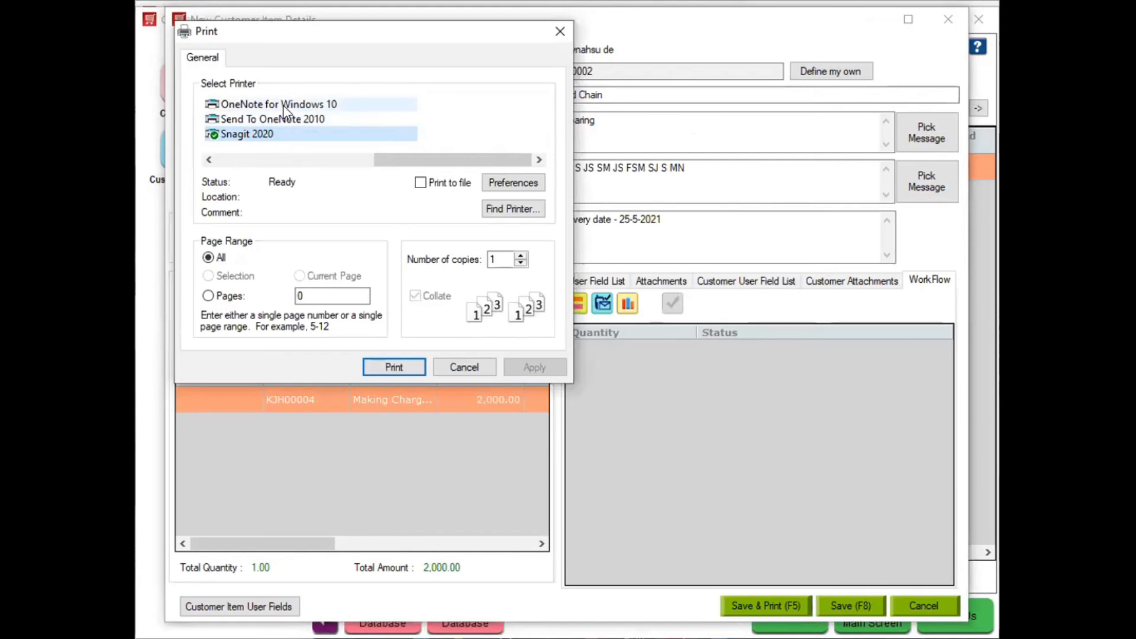
pyautogui.click(320, 160)
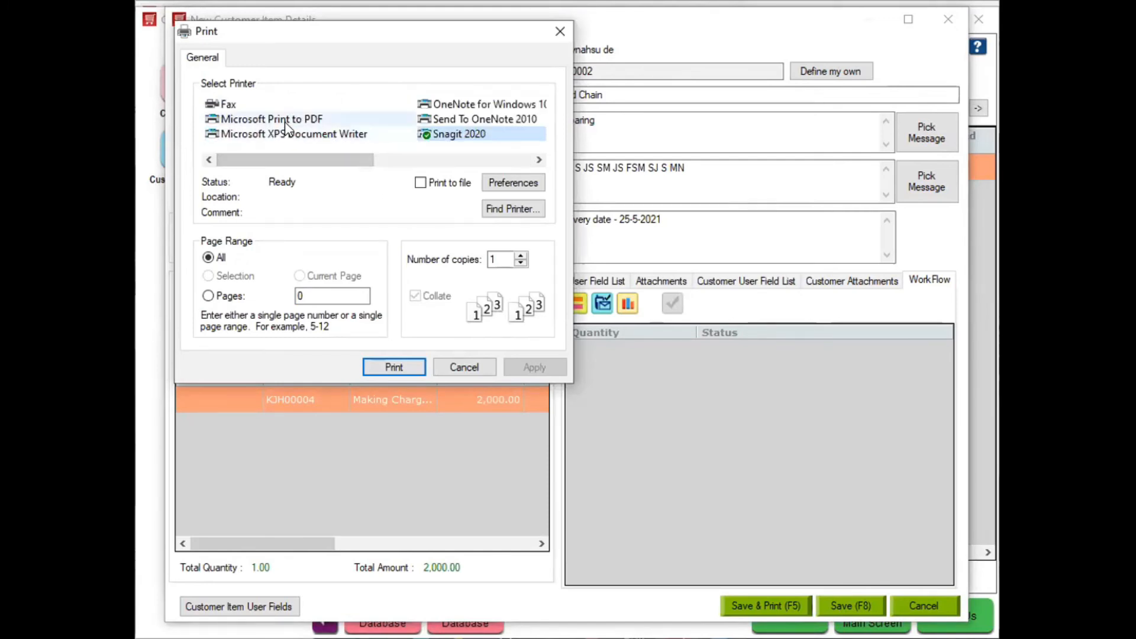
pyautogui.click(394, 367)
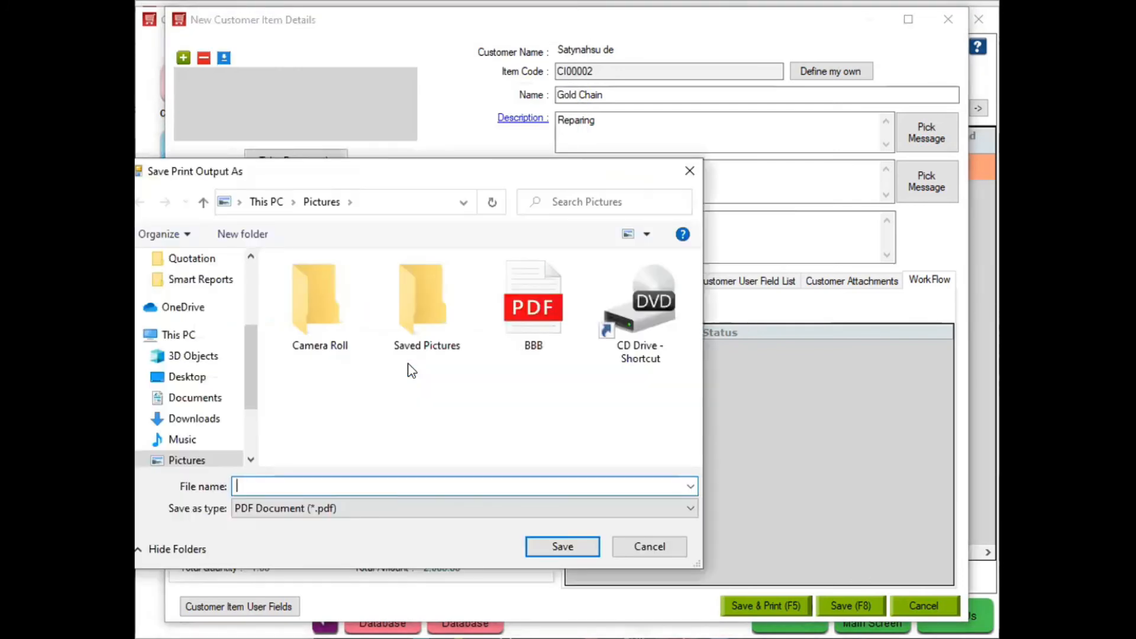
pyautogui.click(185, 379)
pyautogui.click(255, 481)
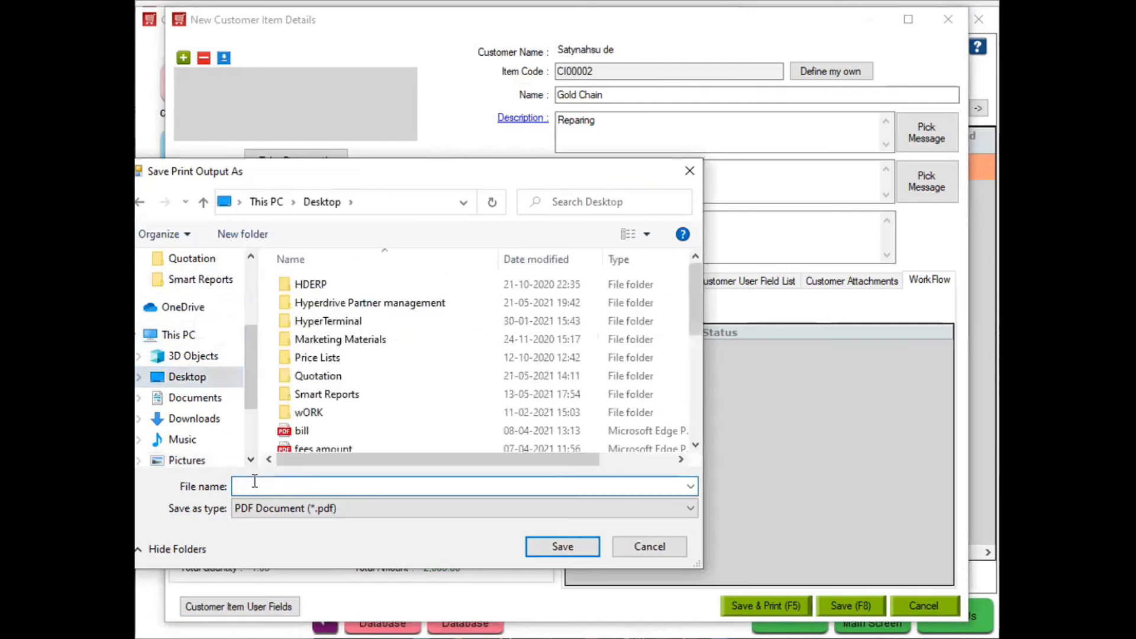
pyautogui.write('Making order')
pyautogui.click(564, 548)
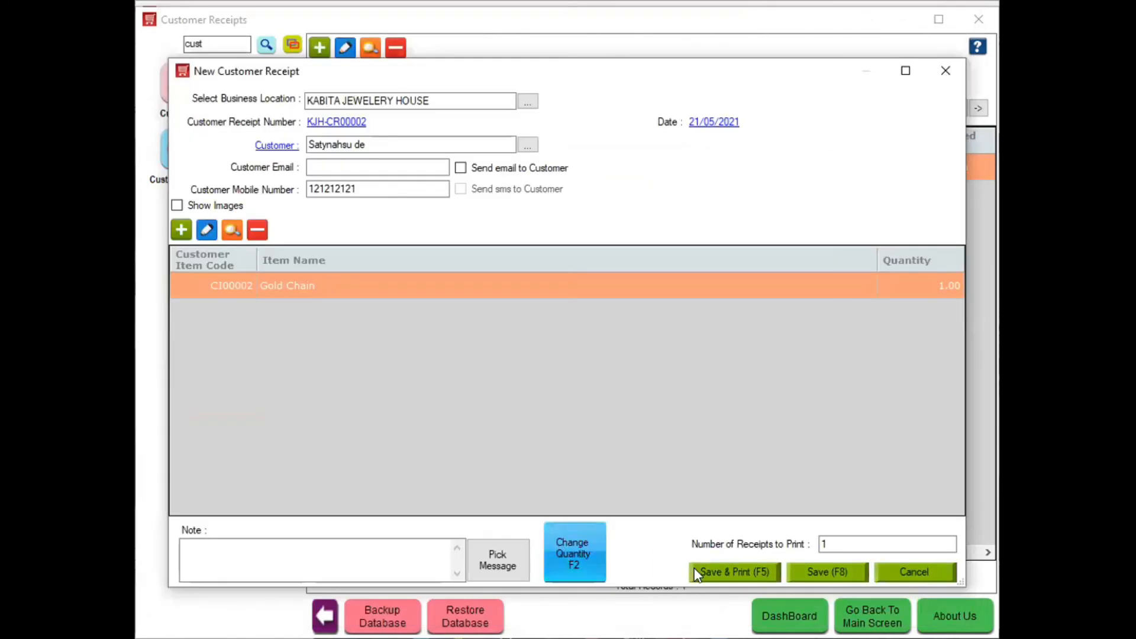
# Save receipt KJH-CR00002 and print it via Microsoft Print to PDF as 'Customer Slip'
pyautogui.click(723, 574)
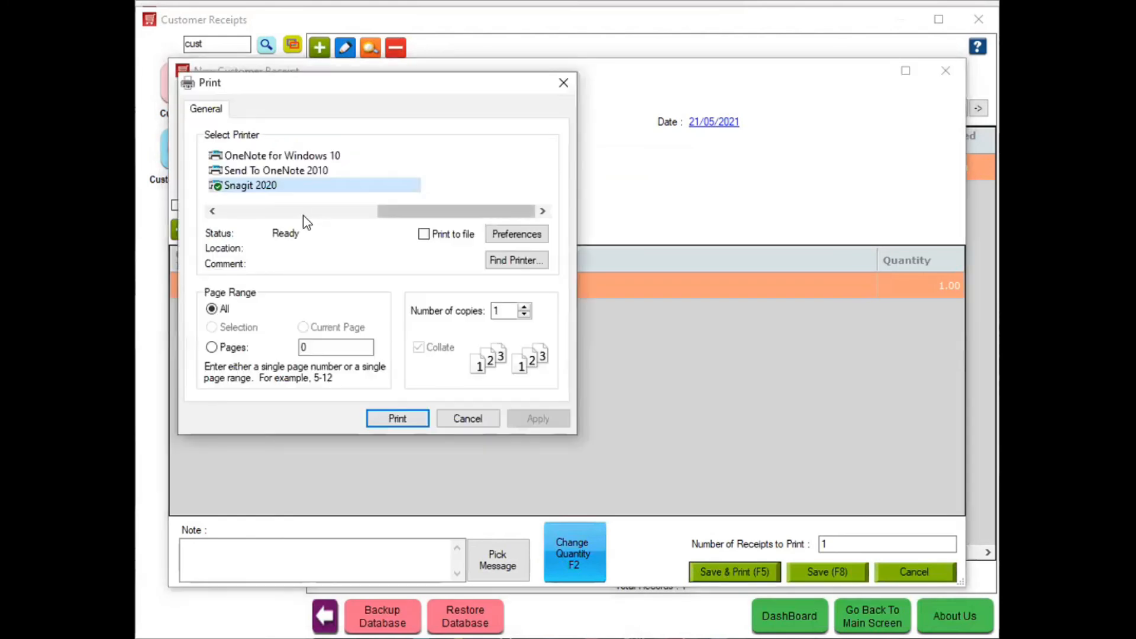
pyautogui.click(303, 215)
pyautogui.click(275, 170)
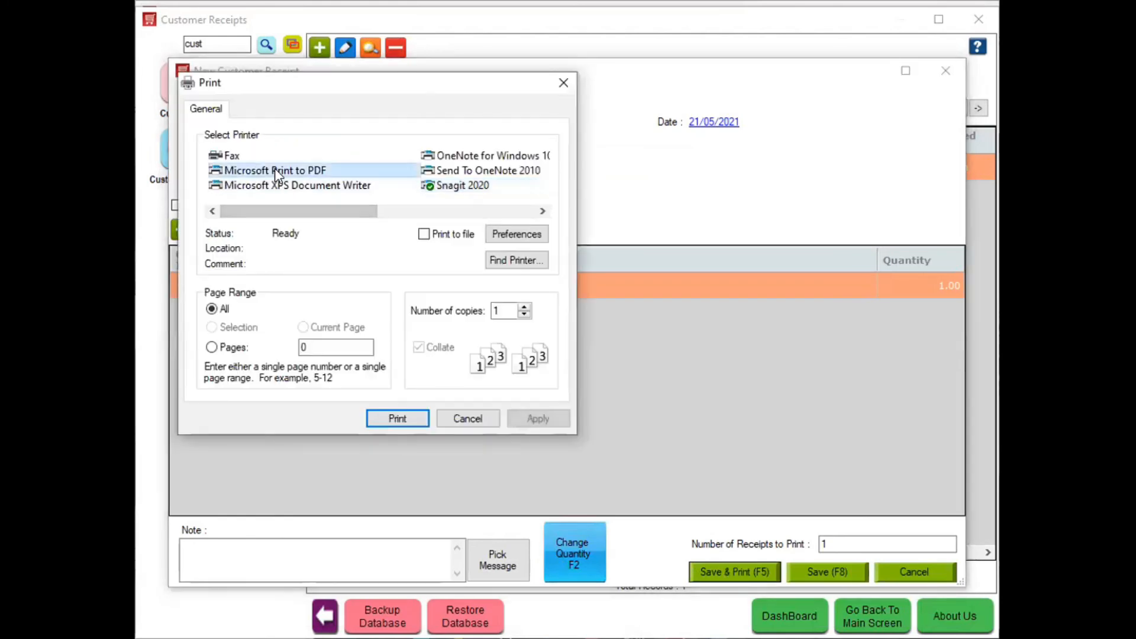
pyautogui.click(382, 419)
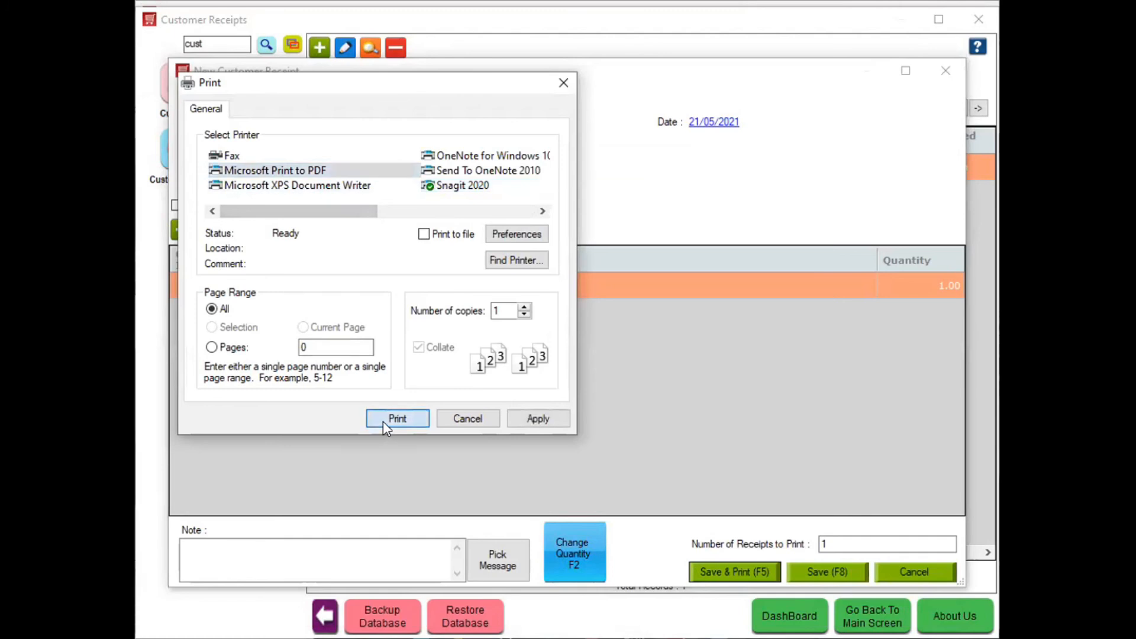
pyautogui.write('C')
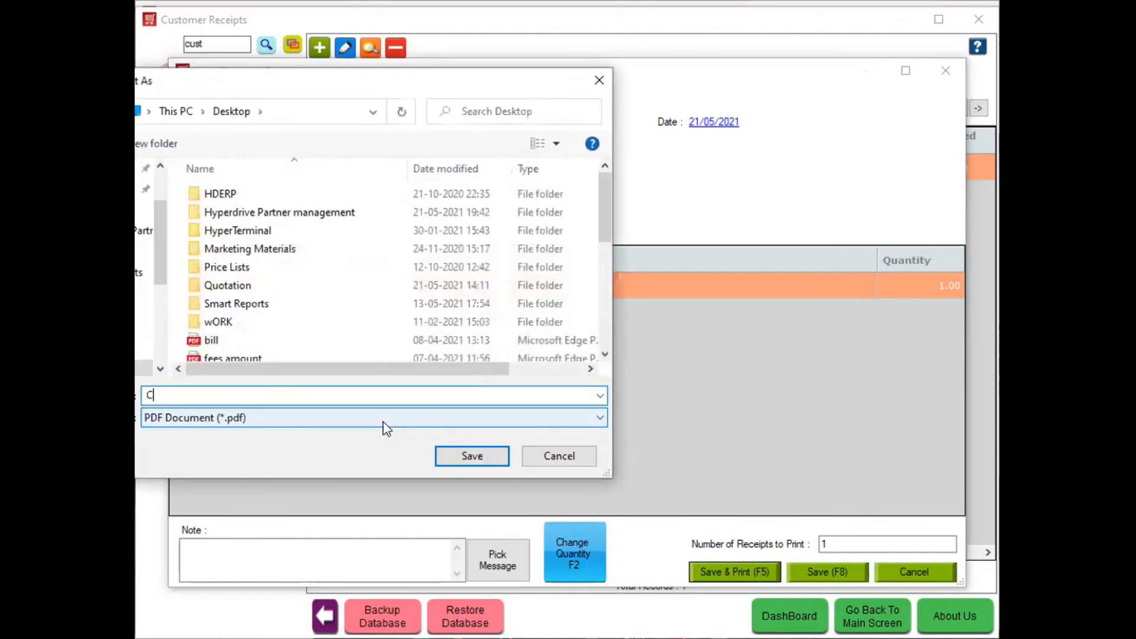
pyautogui.write('ustomer Slip')
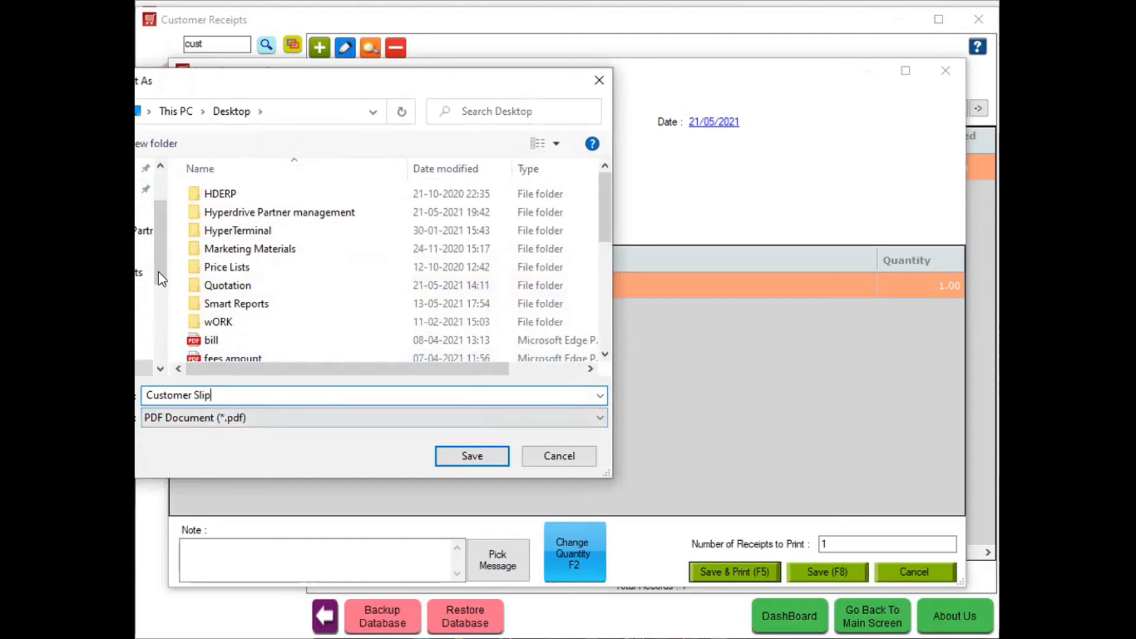
pyautogui.scroll(2, 160, 266)
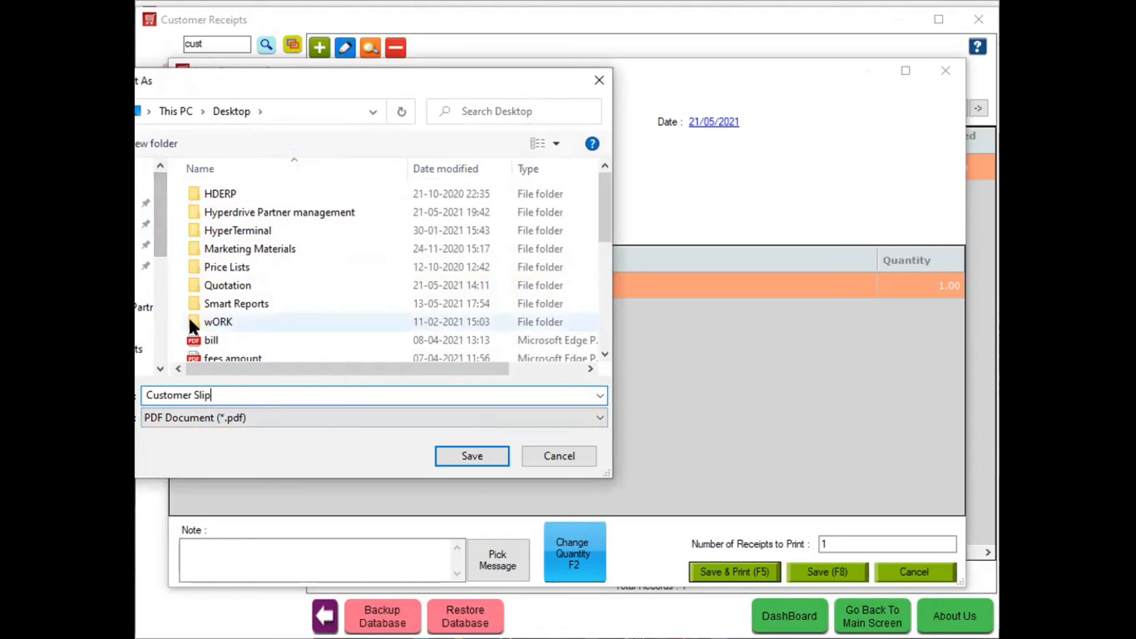
pyautogui.click(469, 452)
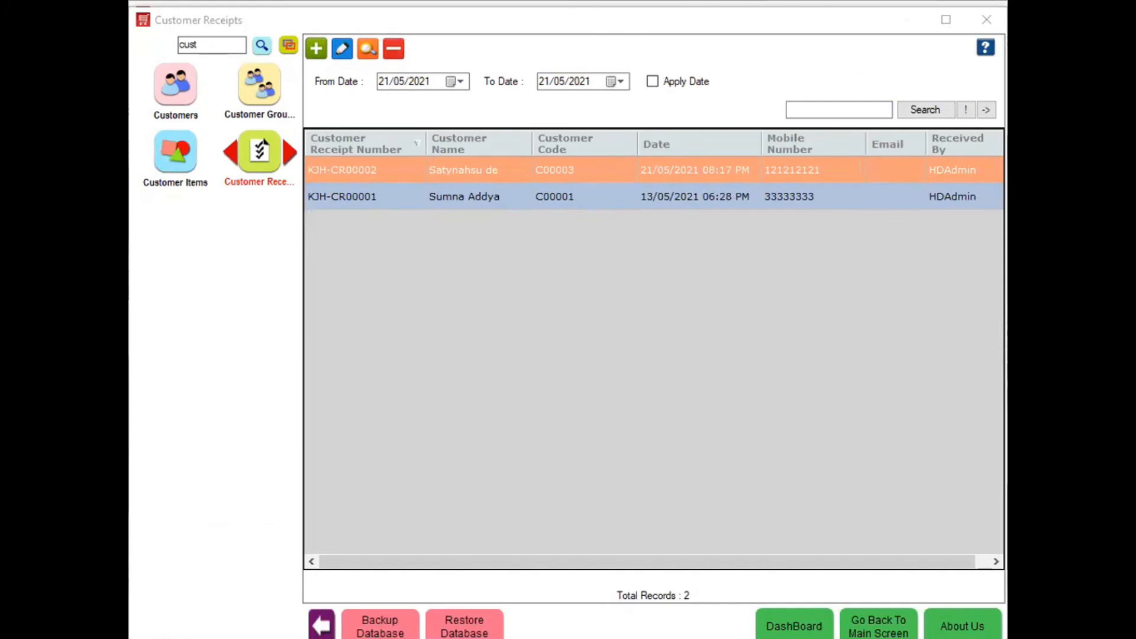
# Focus the Customer Receipts window, then minimise HDPOS to reveal the Customer Slip PDF
pyautogui.click(839, 110)
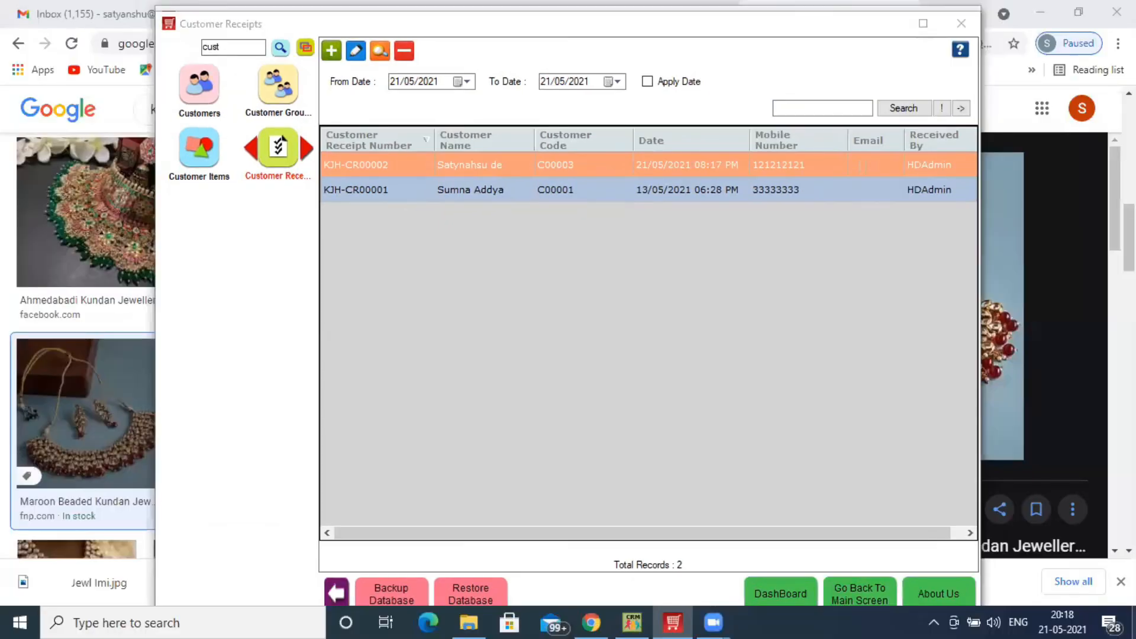
pyautogui.click(1135, 623)
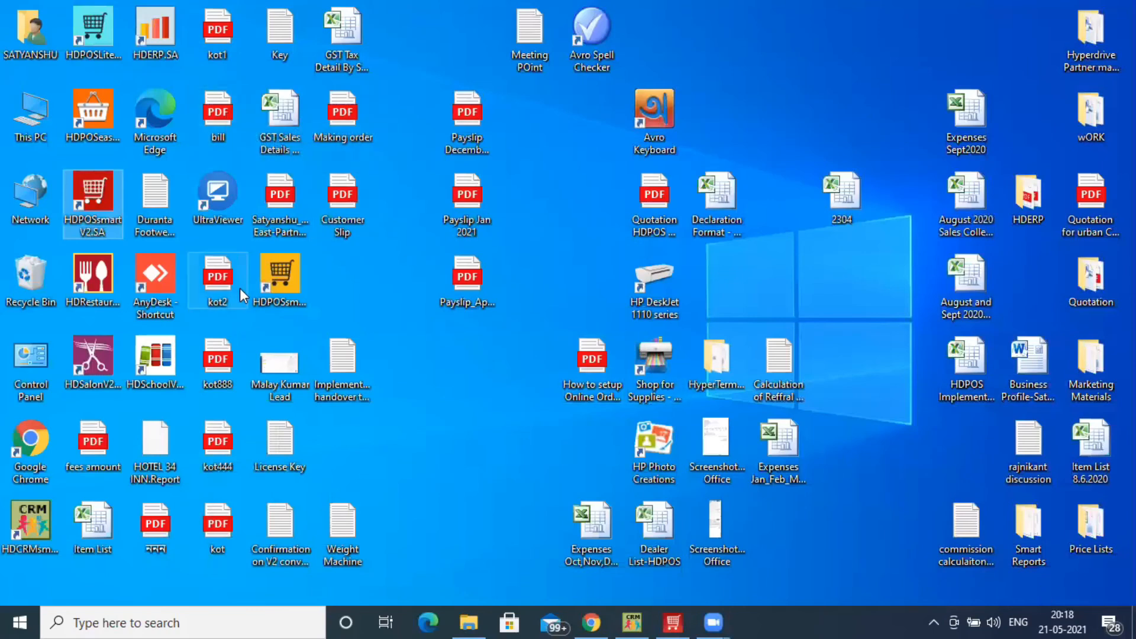
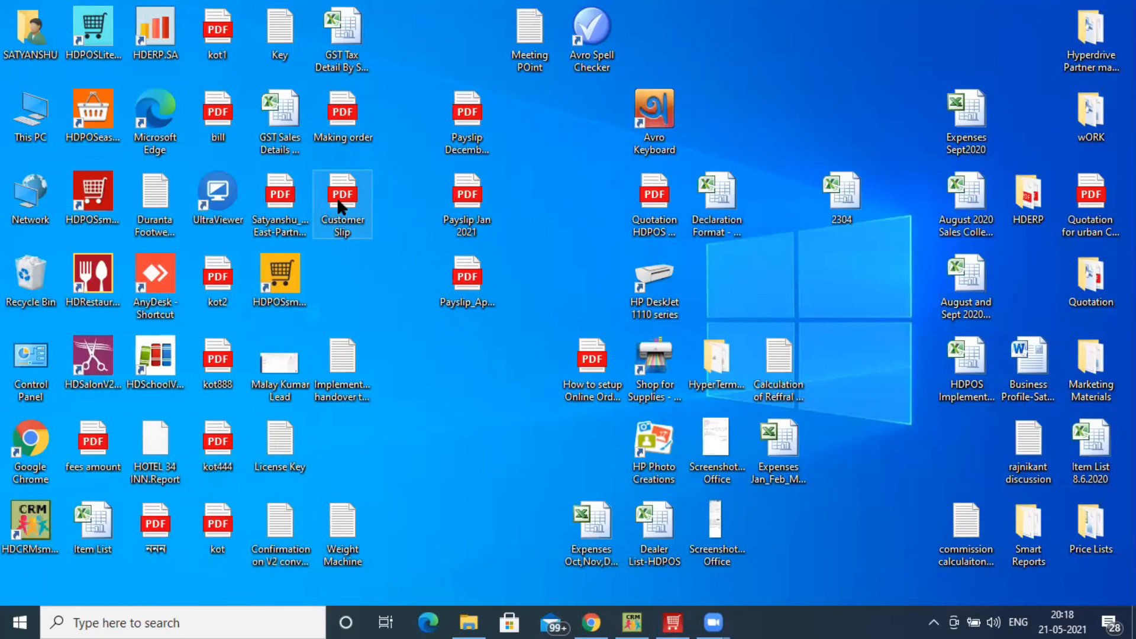
# Open Customer Slip.pdf for receipt KJH-CR00002 in Edge, restore the earlier tabs, and maximise the window
pyautogui.doubleClick(339, 204)
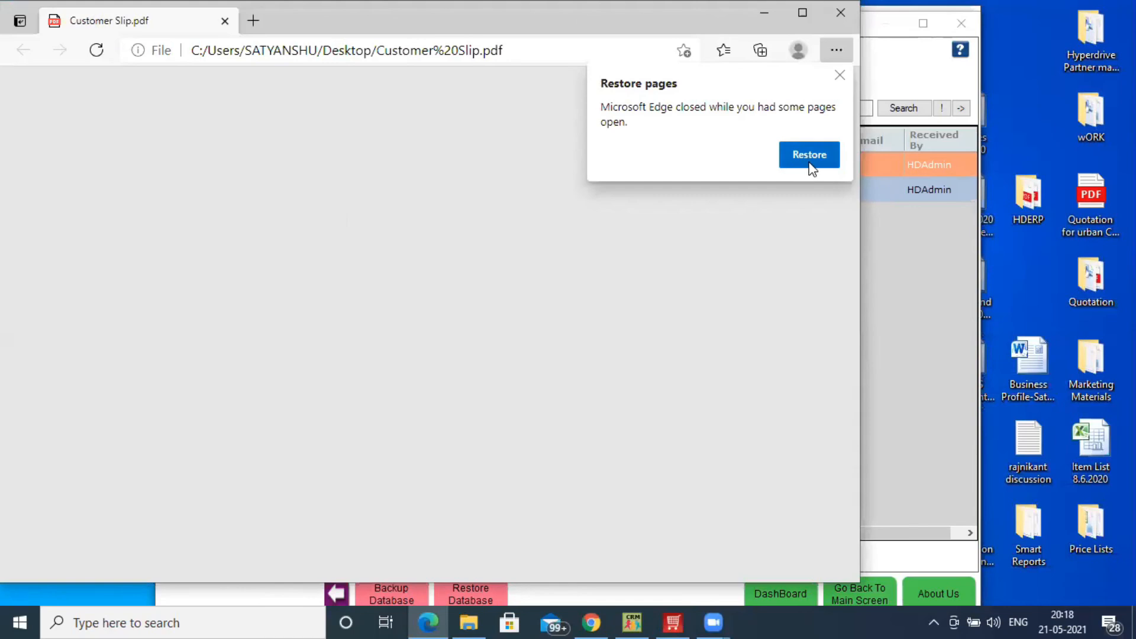
pyautogui.click(810, 155)
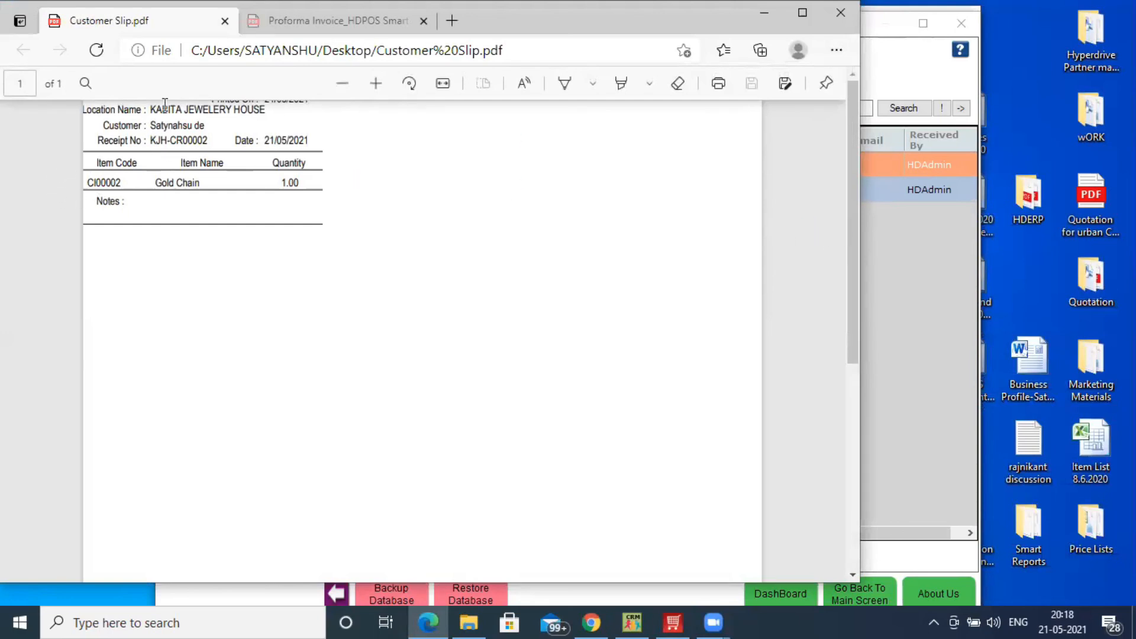
pyautogui.click(86, 83)
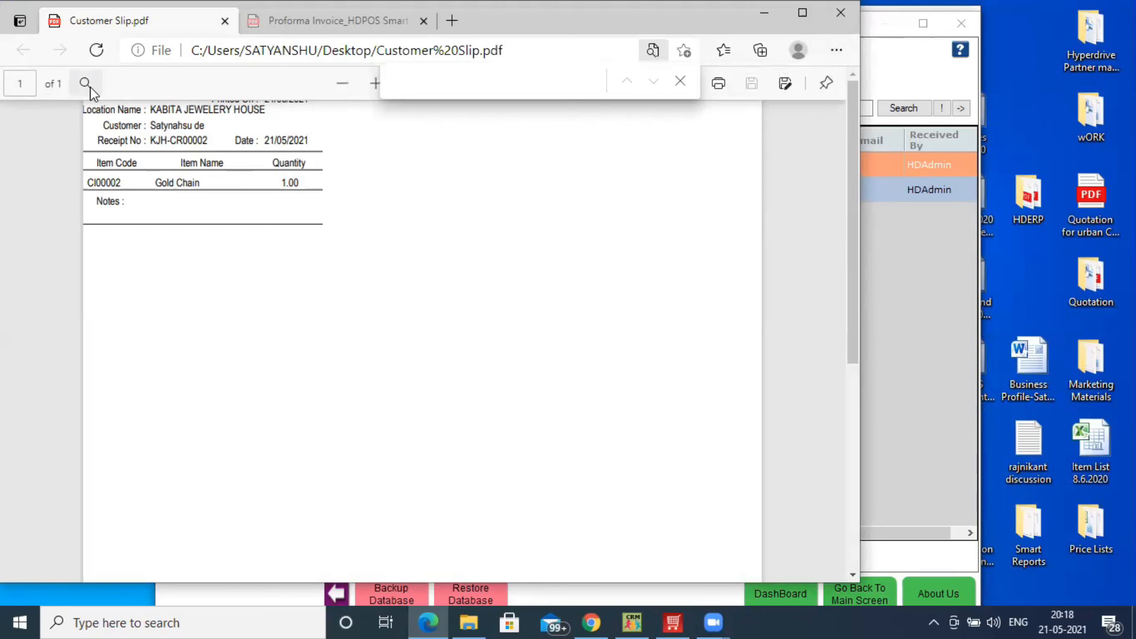
pyautogui.click(86, 84)
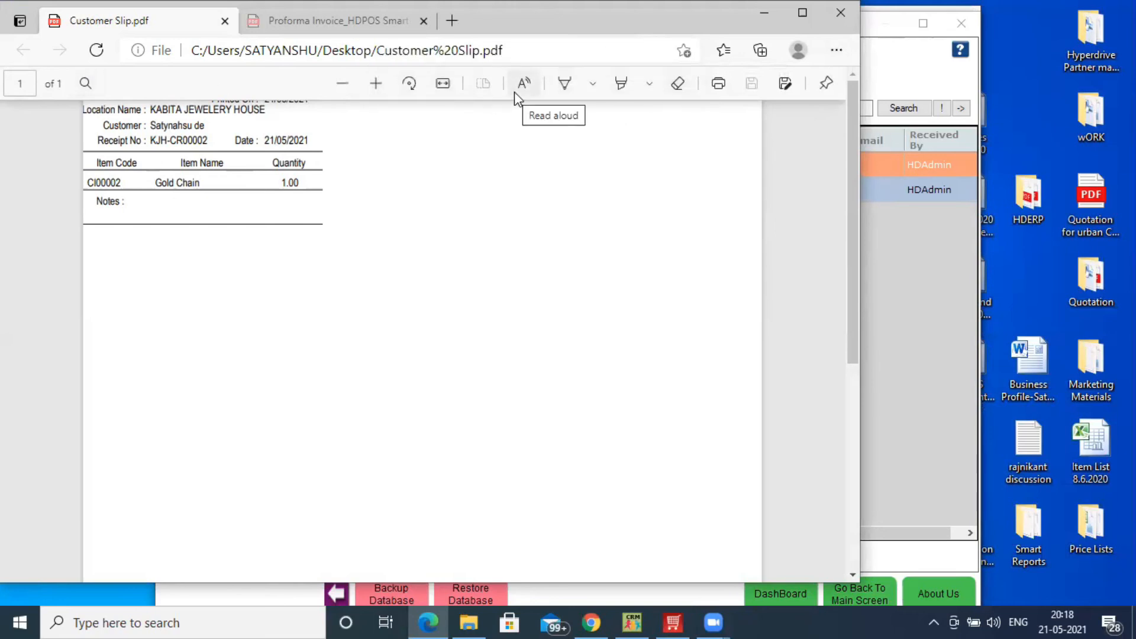
pyautogui.moveTo(857, 244); pyautogui.dragTo(863, 72)
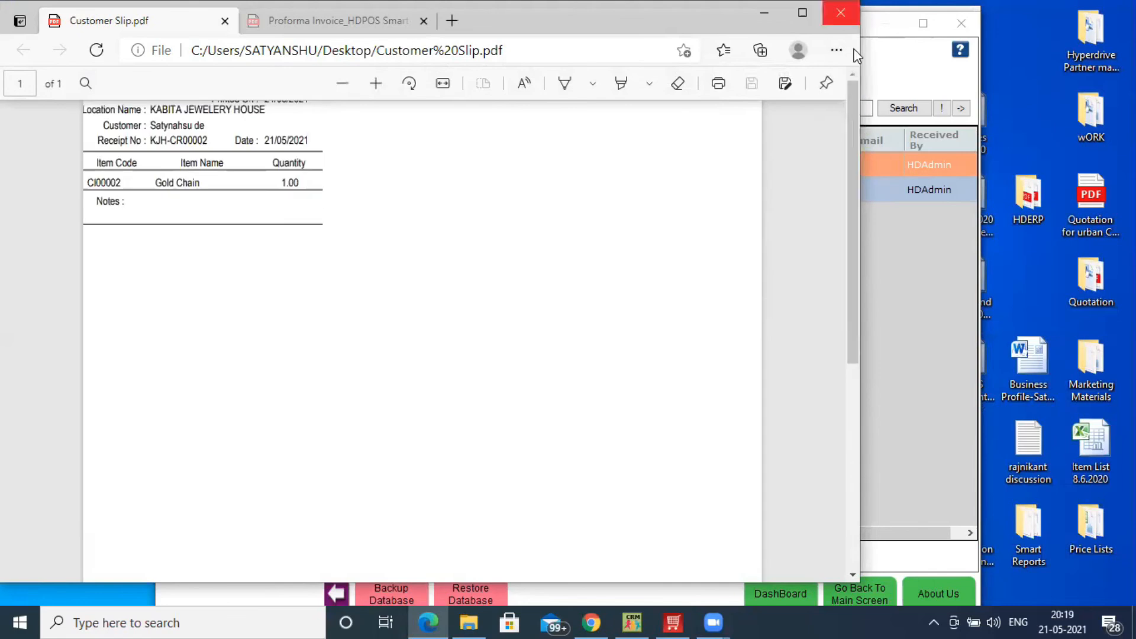
pyautogui.click(802, 12)
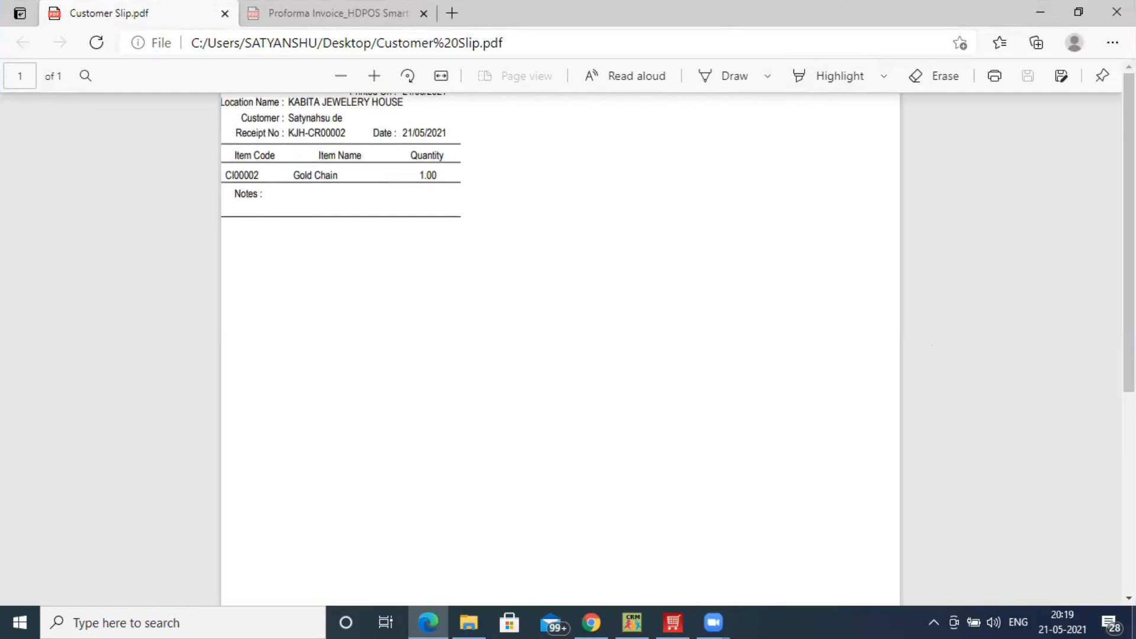
pyautogui.click(1134, 625)
# Open the Making order PDF showing 2,000.00 making charges, then return to HDPOS
pyautogui.doubleClick(325, 113)
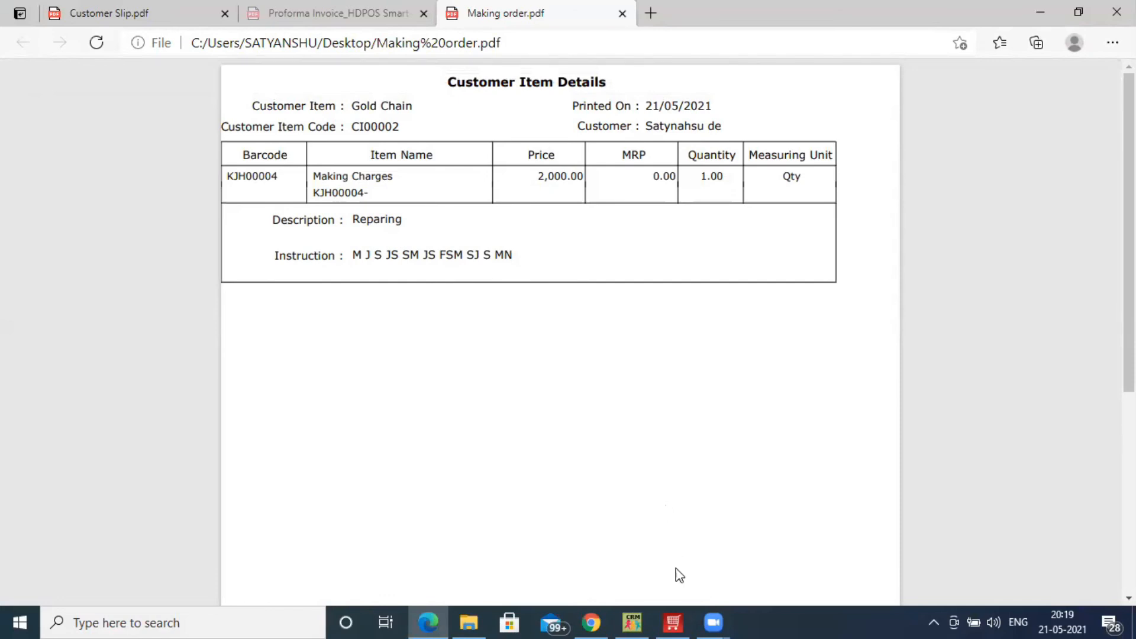
pyautogui.click(679, 622)
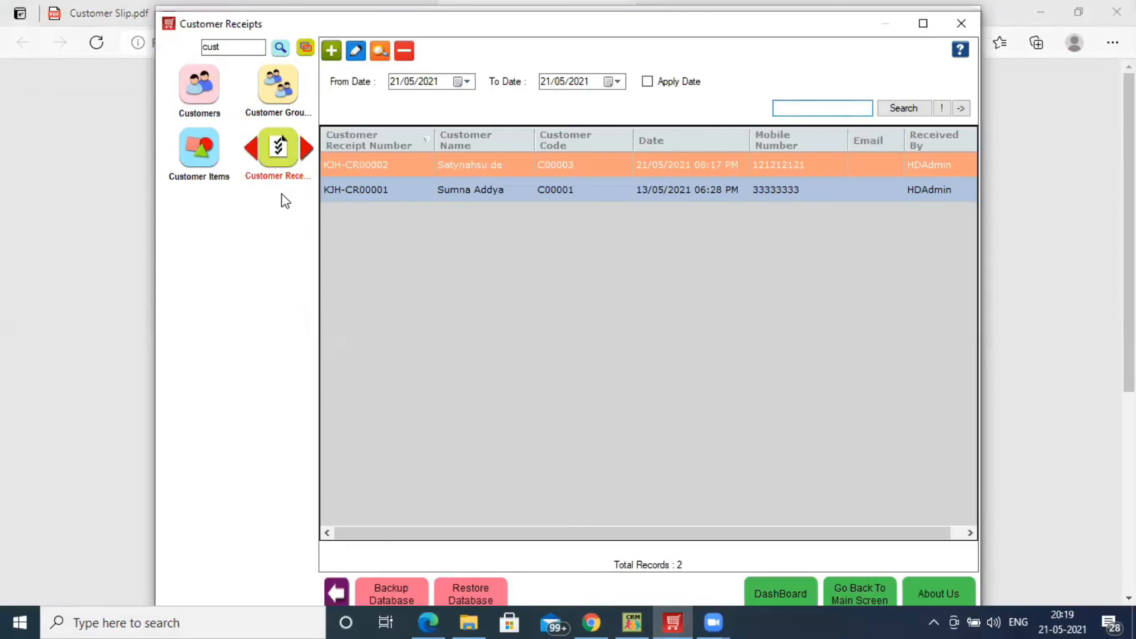
# Invoice the Gold Chain customer item as KJH-I00007 and review the customer's -1,800.00 balance
pyautogui.click(208, 161)
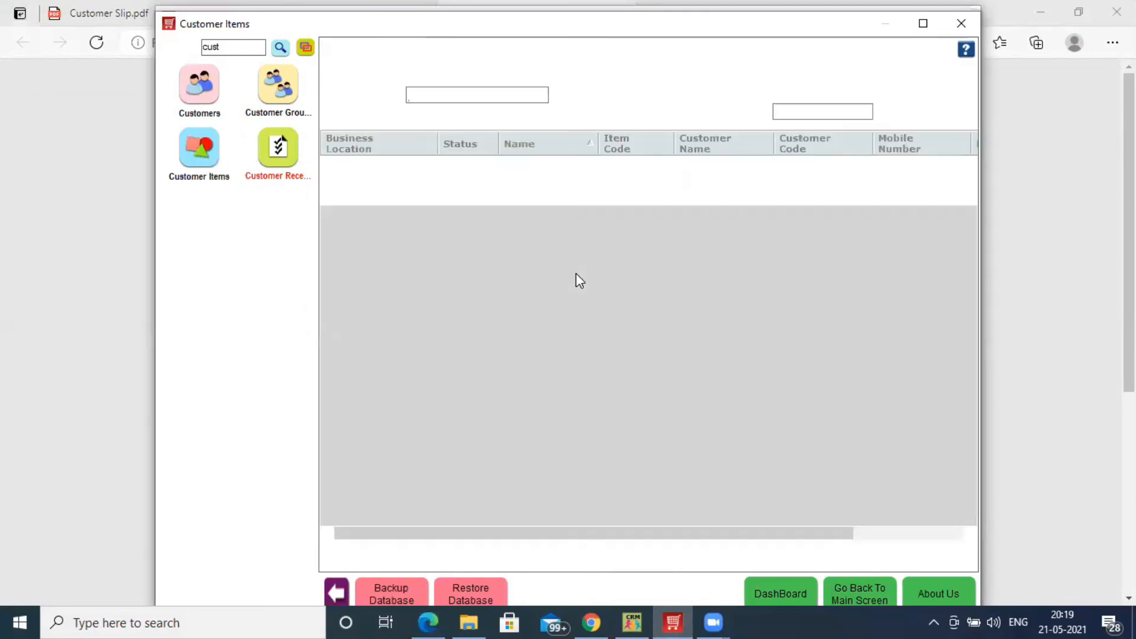
pyautogui.click(514, 191)
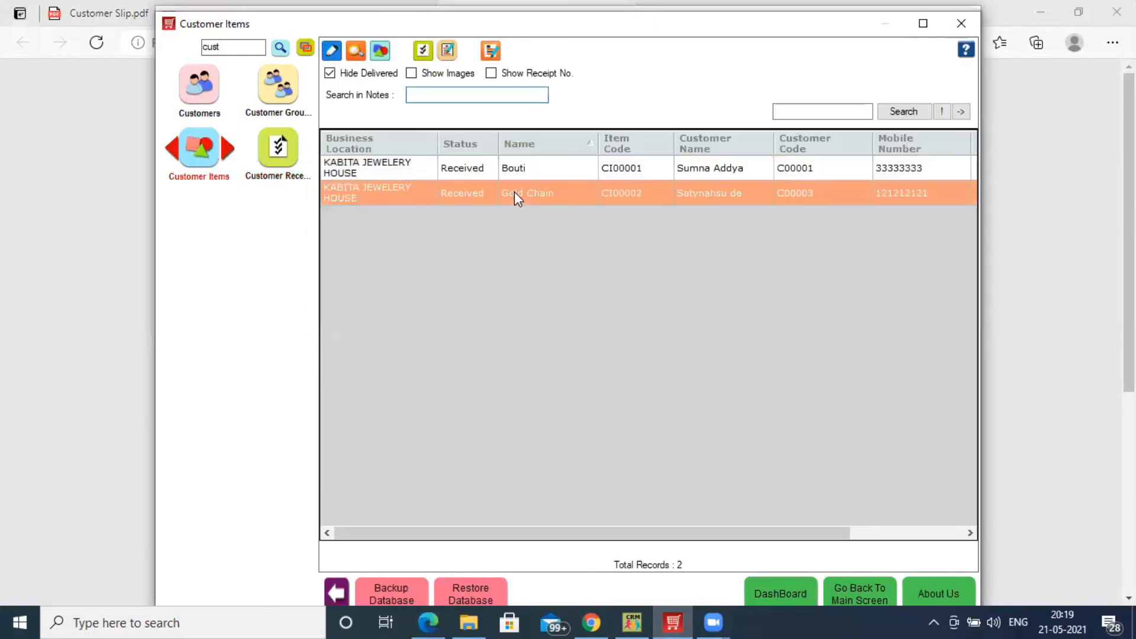
pyautogui.click(453, 52)
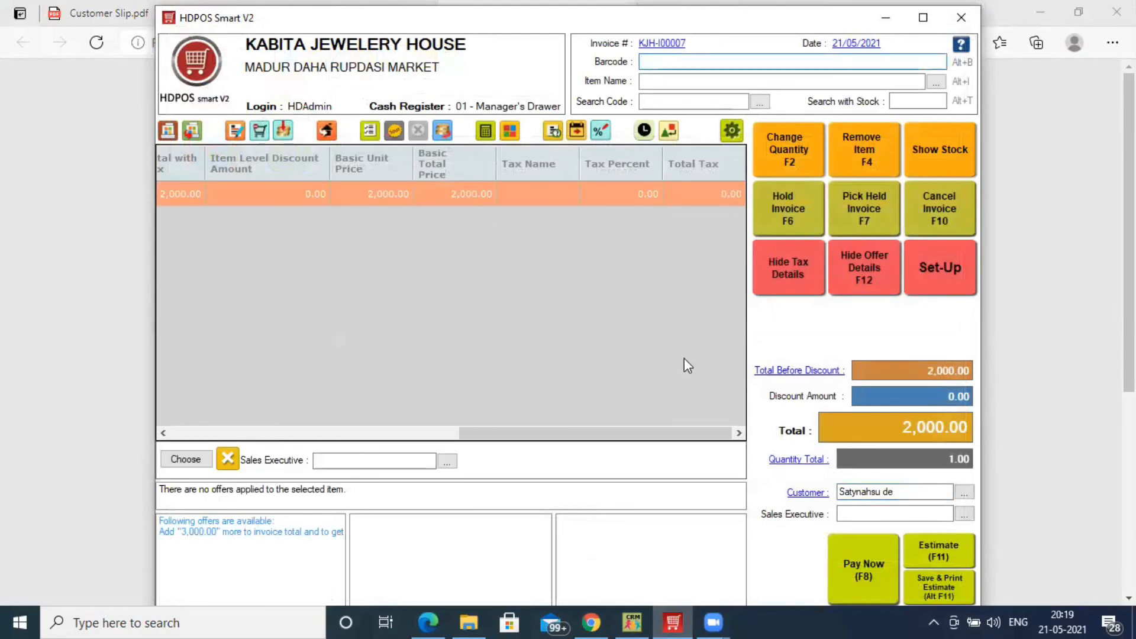
pyautogui.click(806, 493)
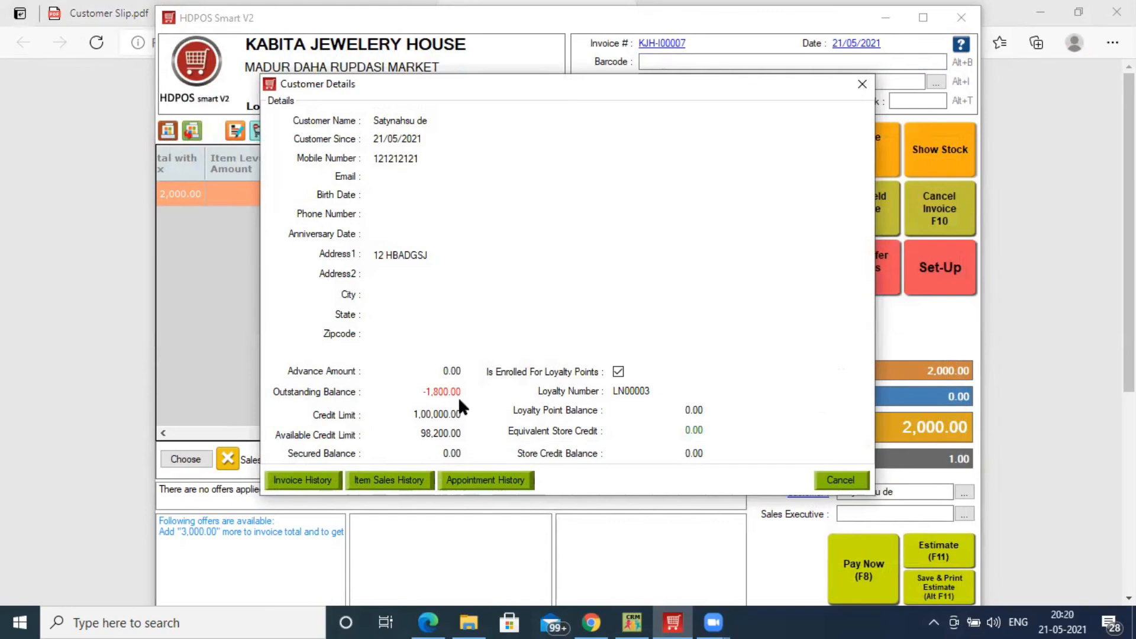
pyautogui.click(862, 84)
# Open Reports from Set-Up and select GST Sales Details by Item under GST > Sales
pyautogui.click(934, 274)
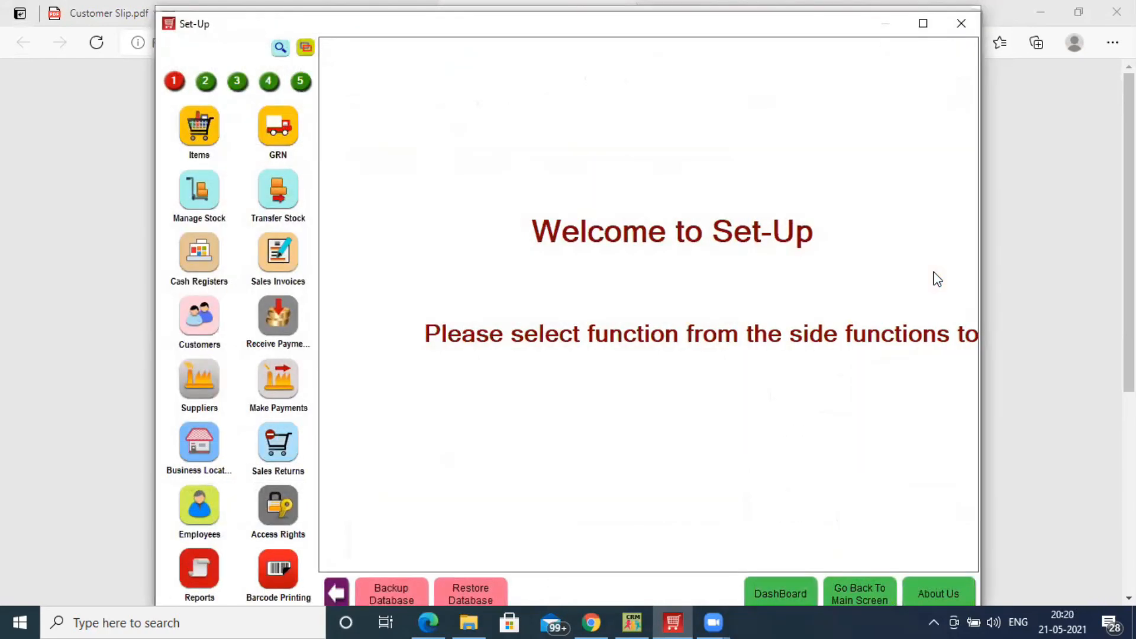
pyautogui.click(207, 565)
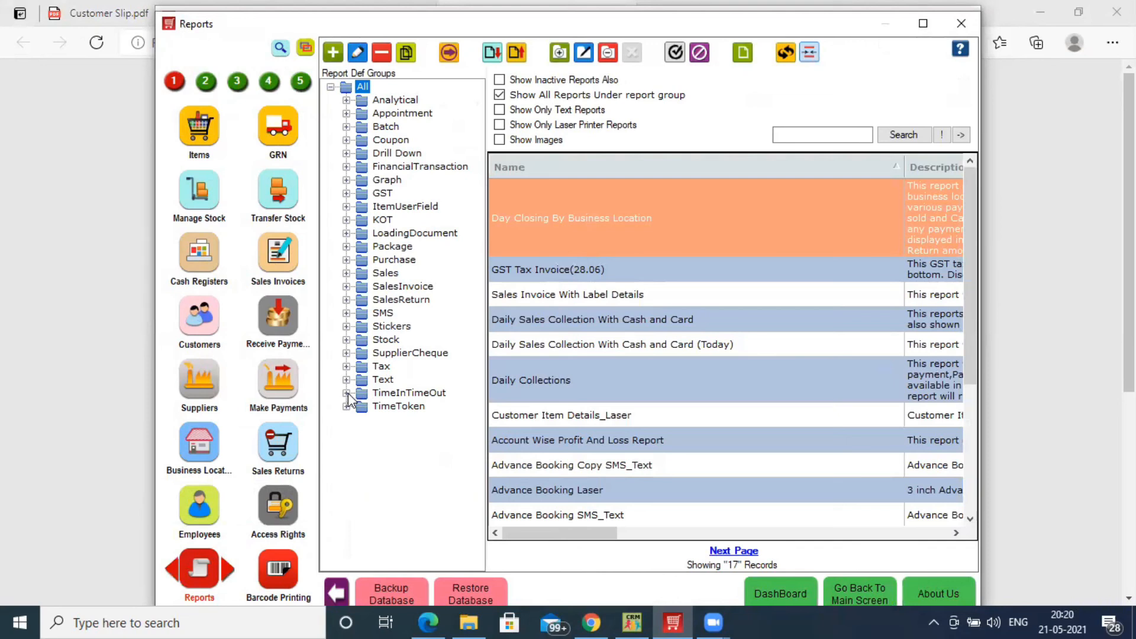
pyautogui.click(350, 103)
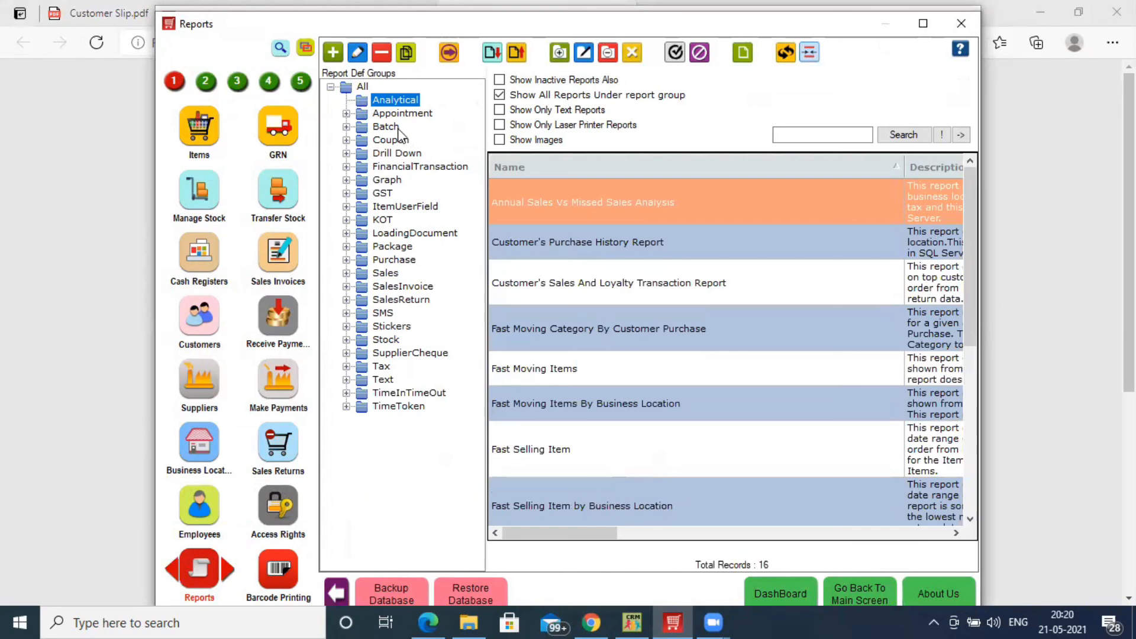
pyautogui.click(350, 181)
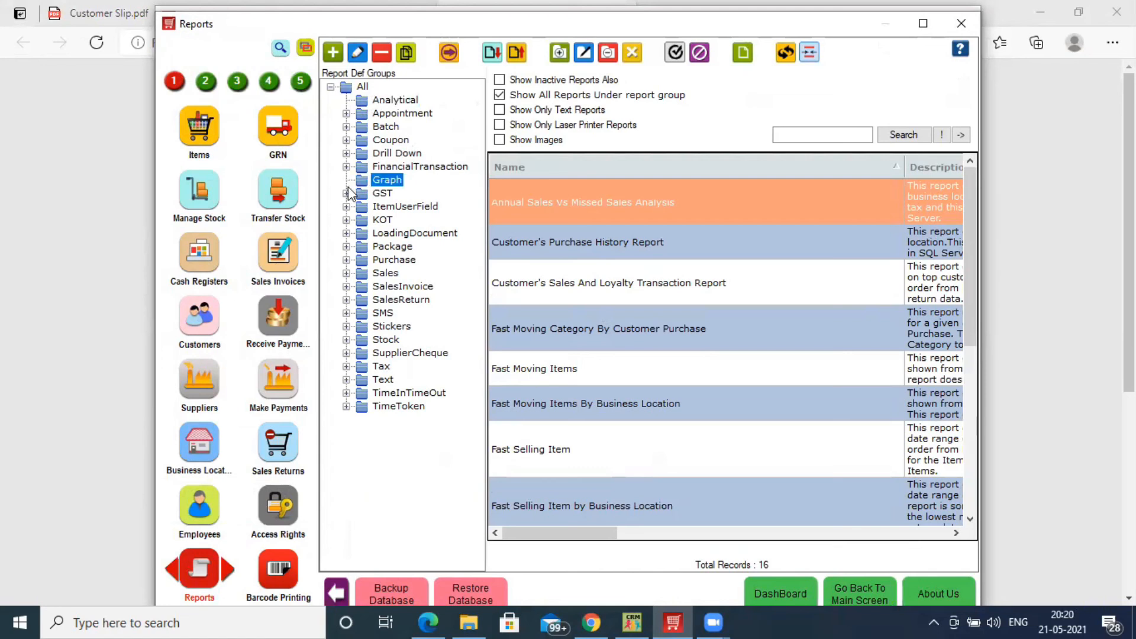
pyautogui.click(348, 194)
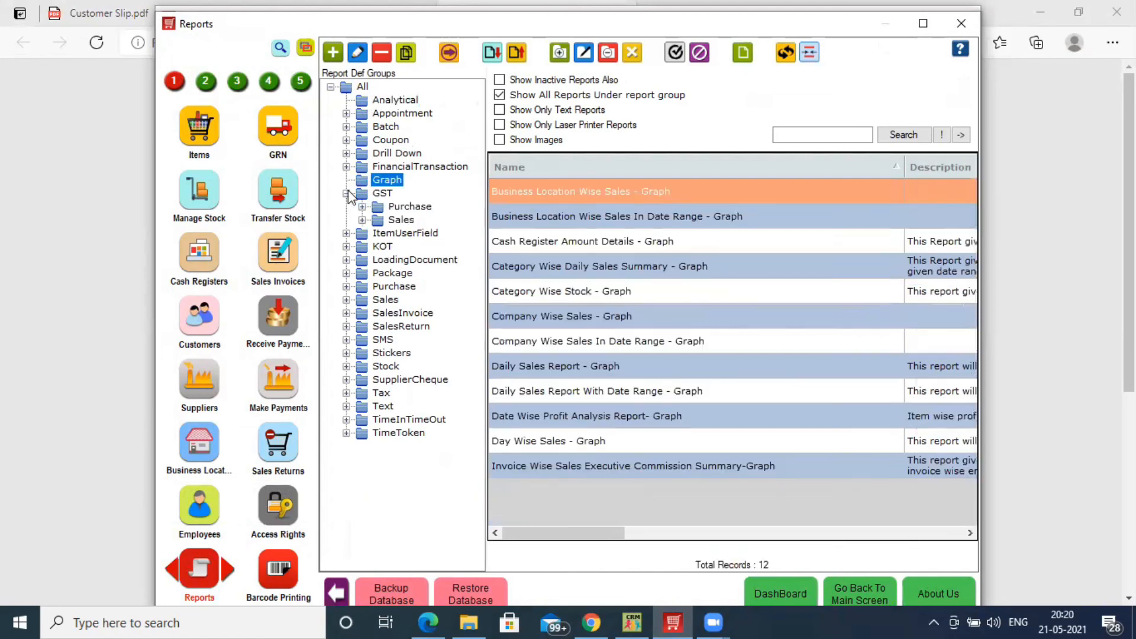
pyautogui.click(365, 222)
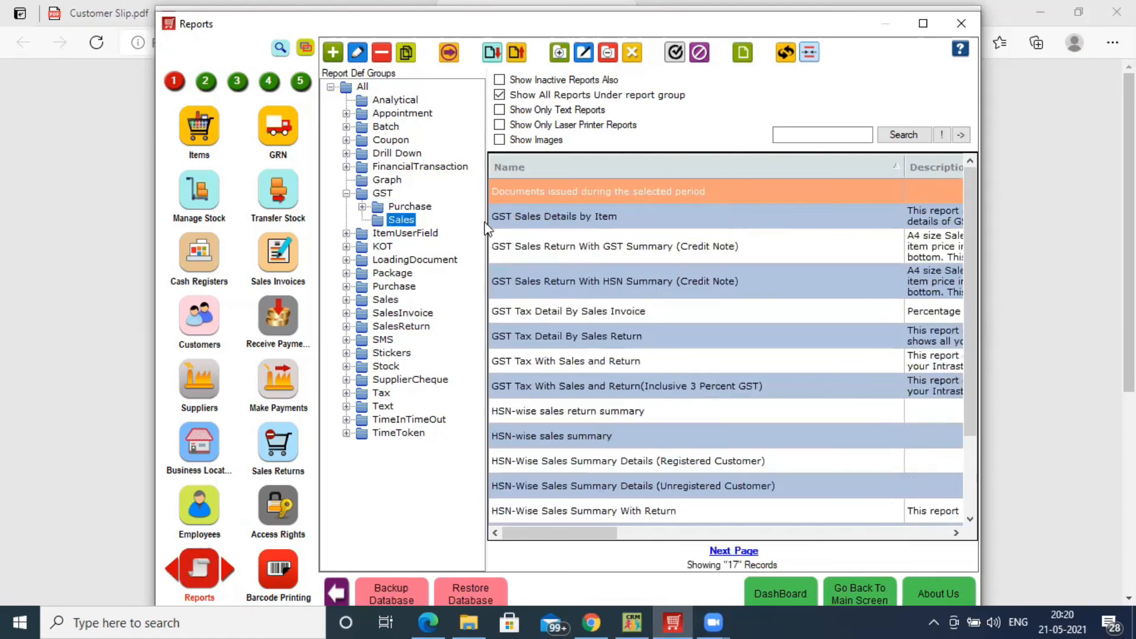
pyautogui.click(513, 228)
# Preview GST Sales Details by Item for 21/05/2021, expand SalesInvoice layouts, then close Reports
pyautogui.doubleClick(513, 228)
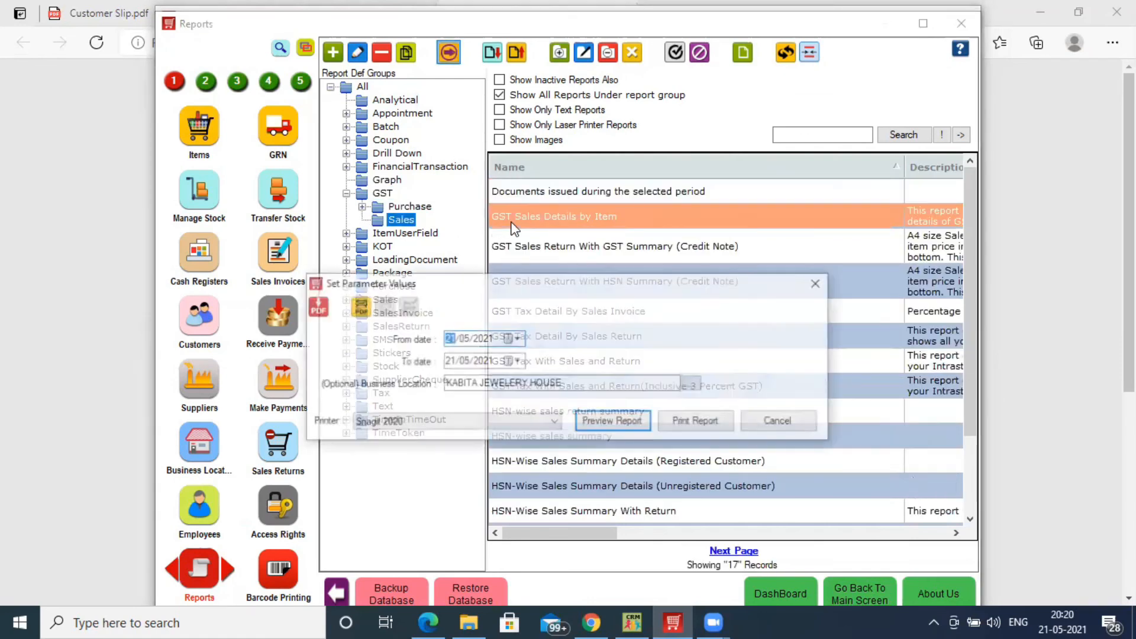
pyautogui.click(625, 423)
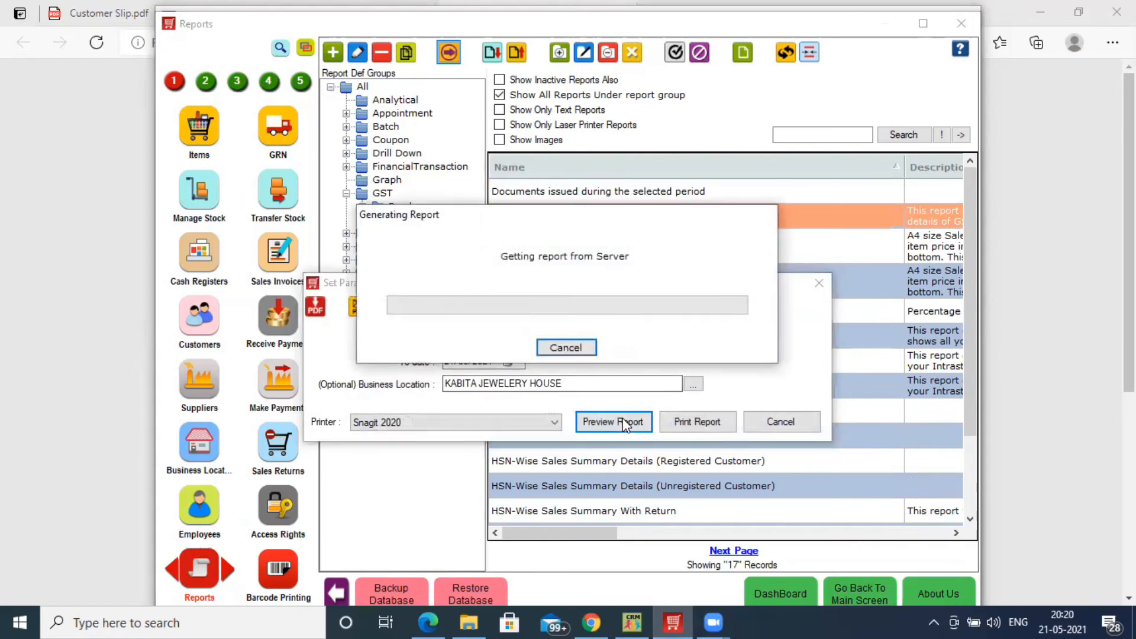
pyautogui.moveTo(436, 500); pyautogui.dragTo(529, 494)
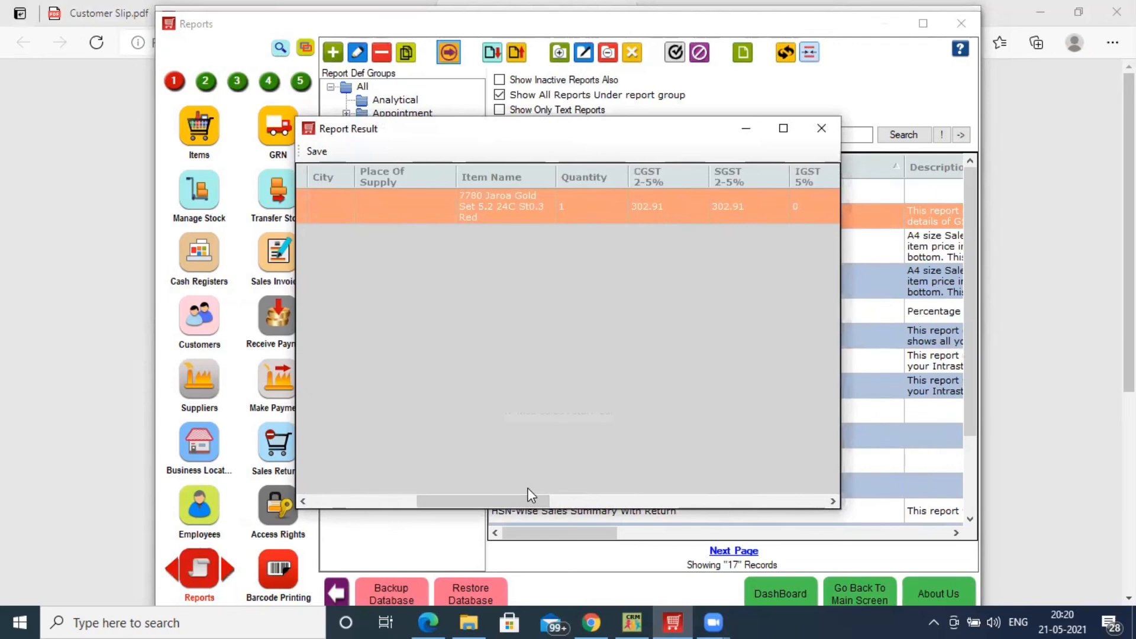
pyautogui.click(821, 129)
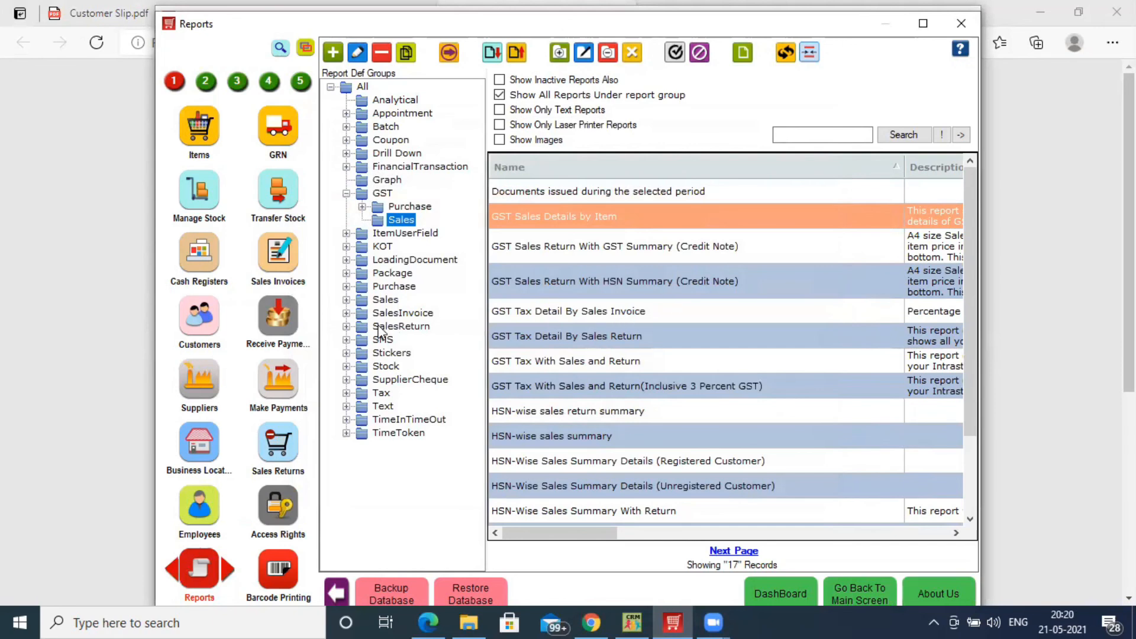
pyautogui.click(348, 314)
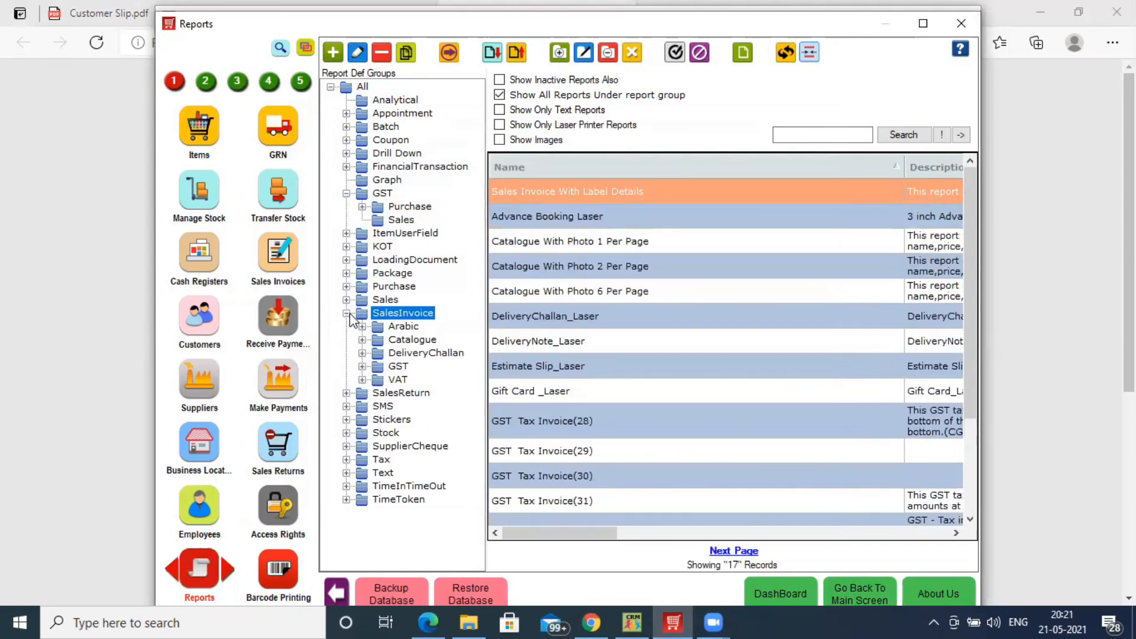
pyautogui.click(961, 23)
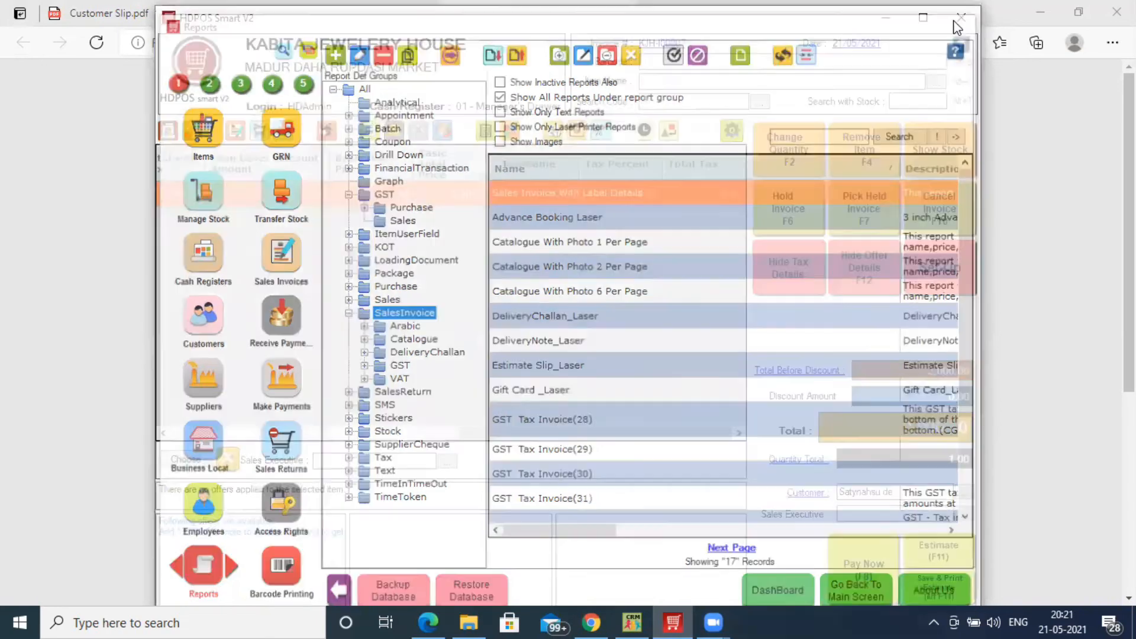